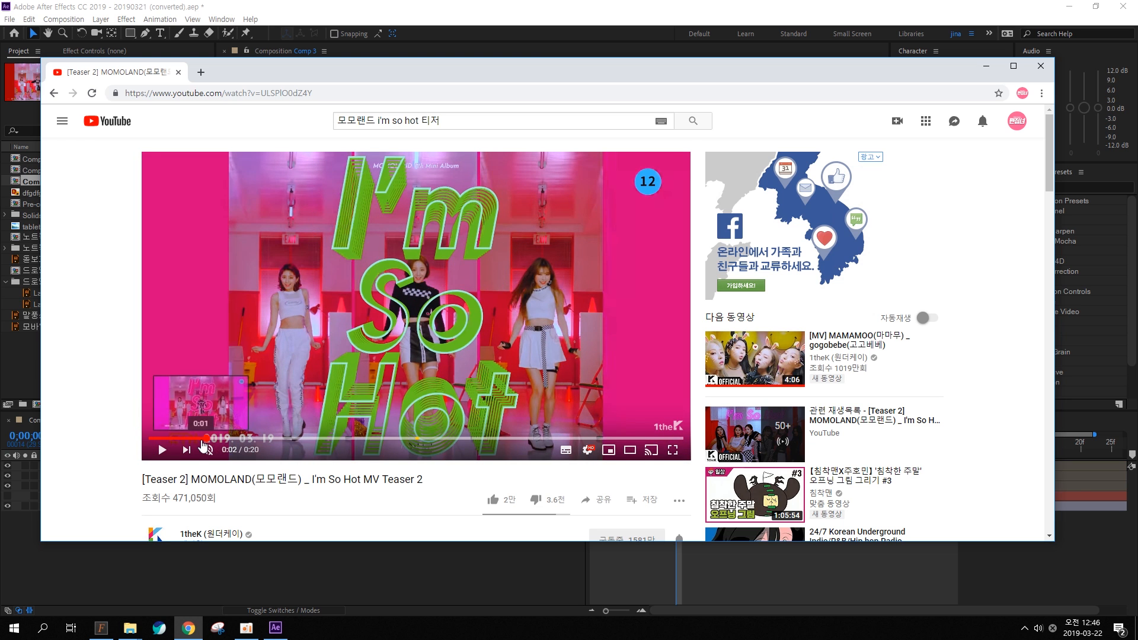
- Review the title lettering animation near the 0:02 mark of the MOMOLAND teaser video
left_click(162, 450)
left_click(161, 450)
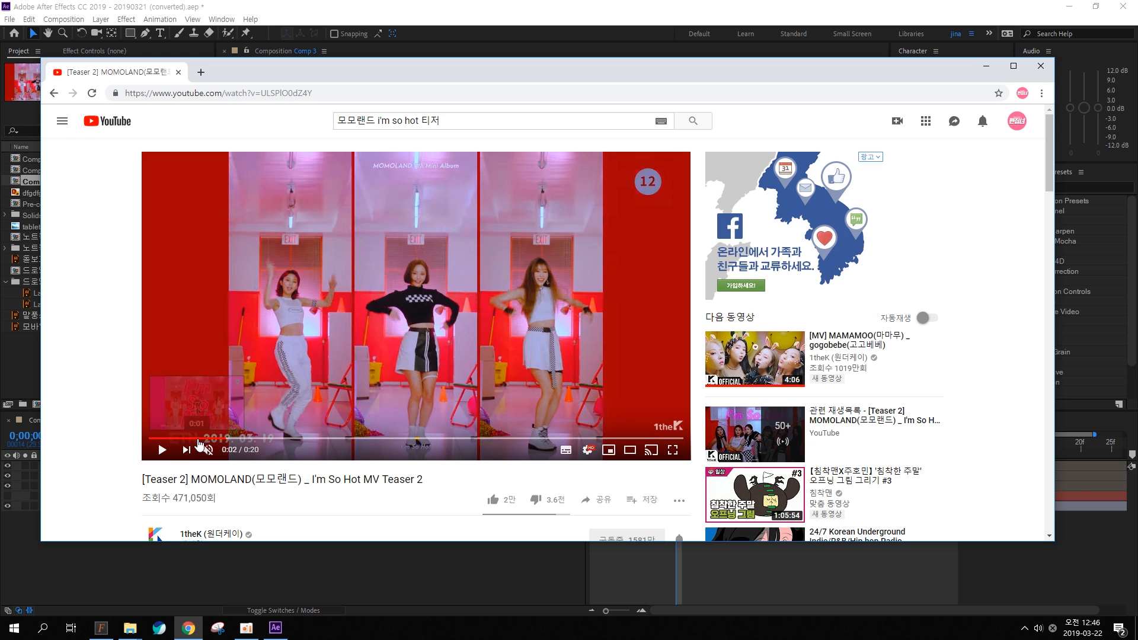
scroll(444, 427, "down", 4)
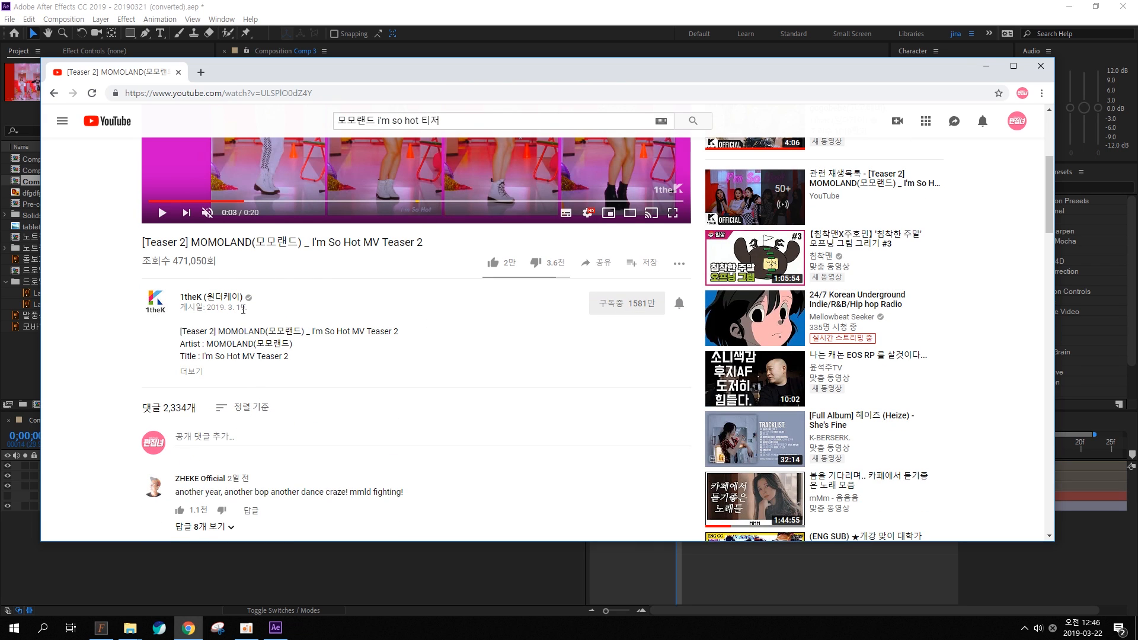
scroll(541, 336, "up", 2)
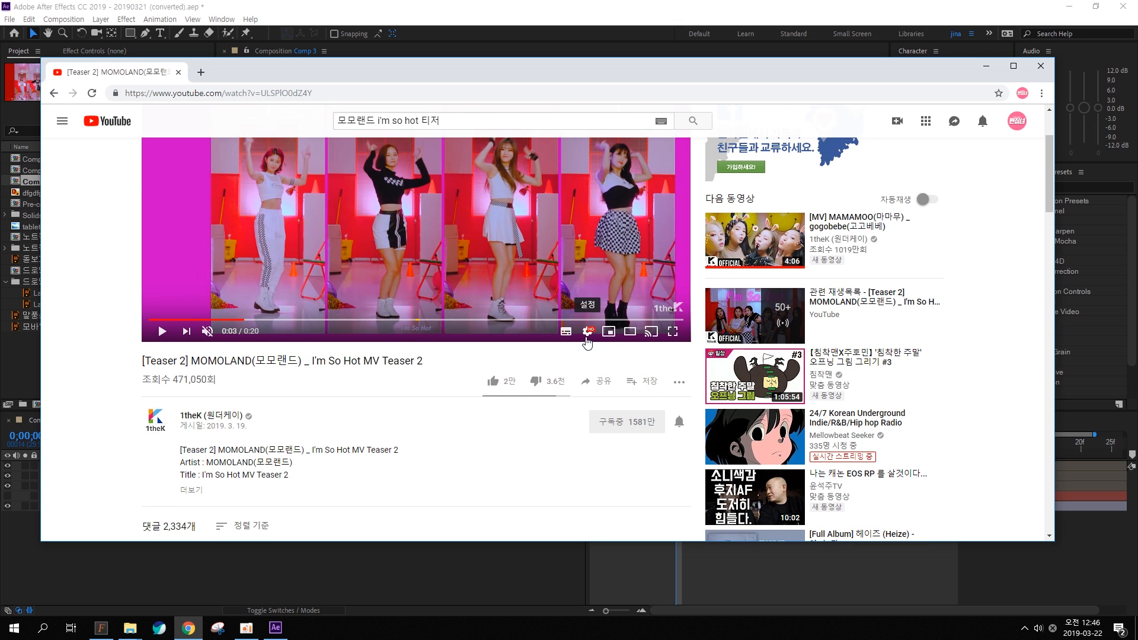
scroll(397, 430, "up", 2)
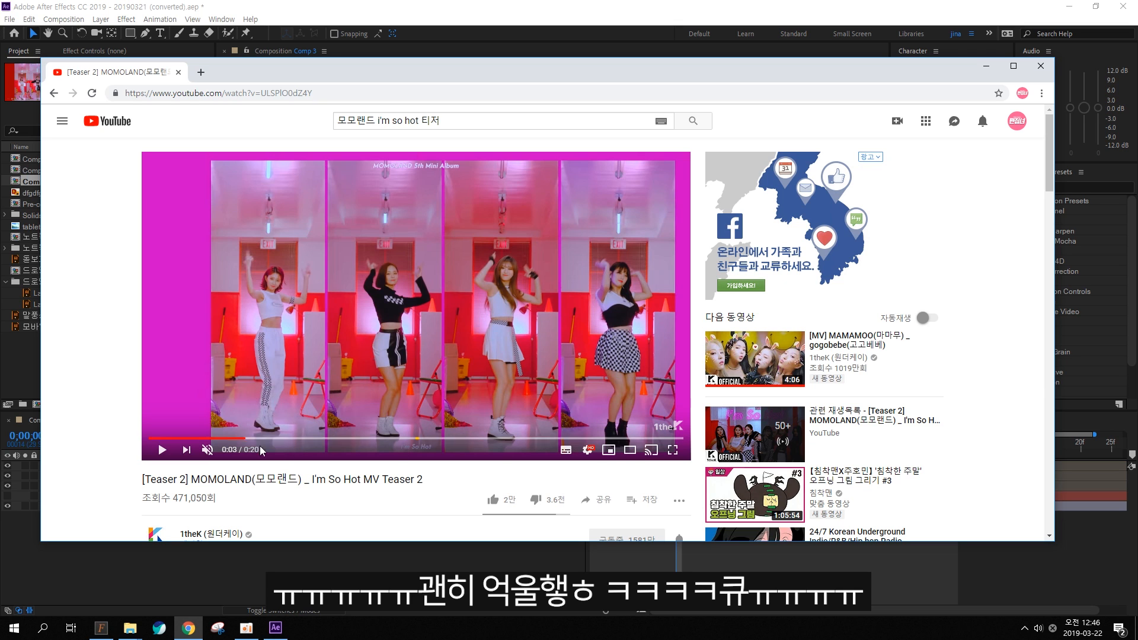
left_click(215, 439)
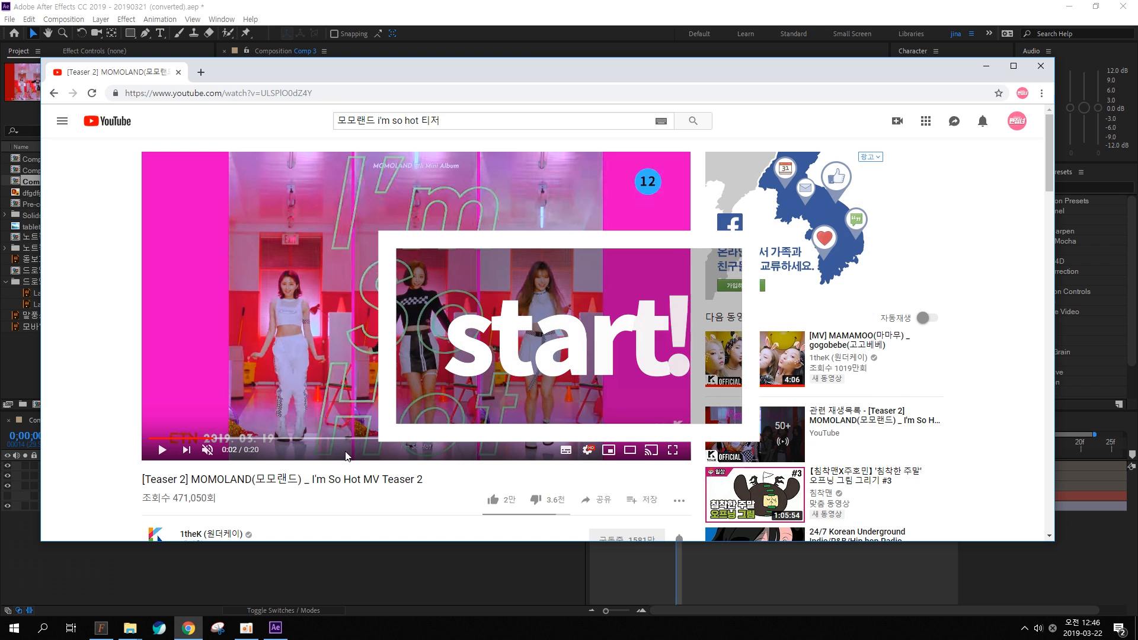
- Switch to After Effects and create a 1920 × 1080, 29.97 fps, 10-second composition named "im so hot"
left_click(468, 570)
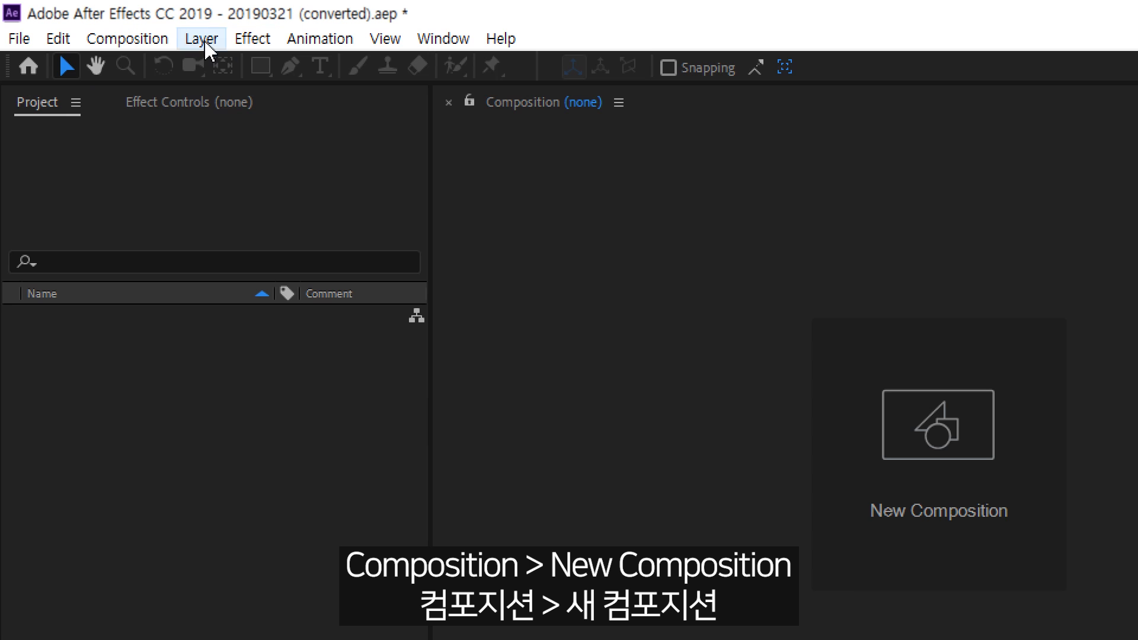
left_click(70, 19)
left_click(163, 66)
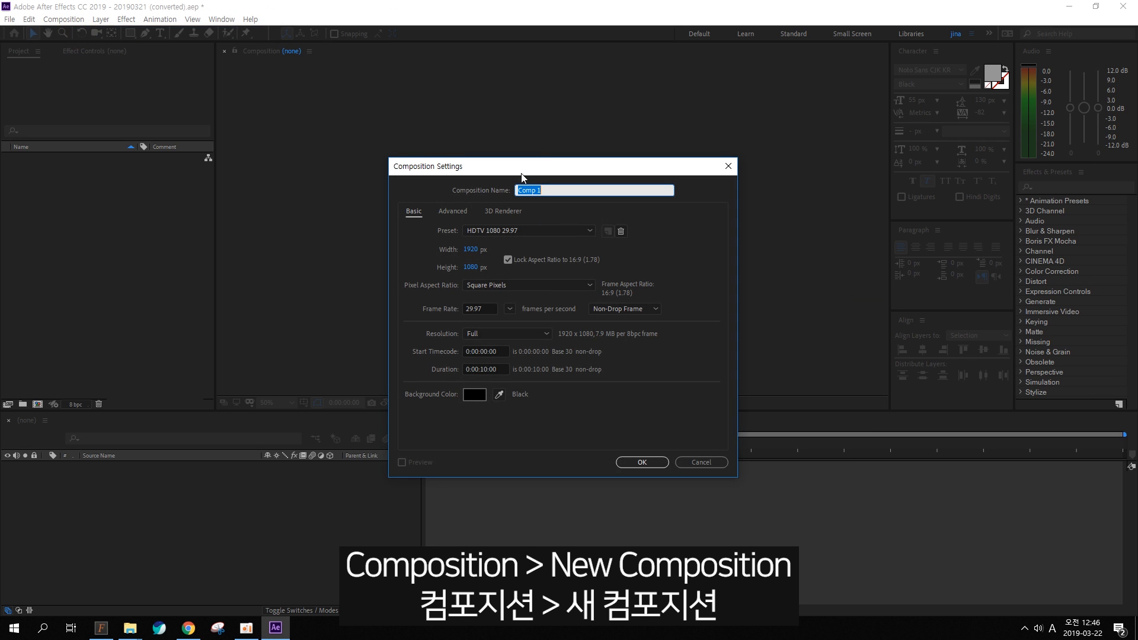
left_click_drag(519, 174, 509, 185)
left_click(532, 202)
key("ctrl+a")
key("BackSpace")
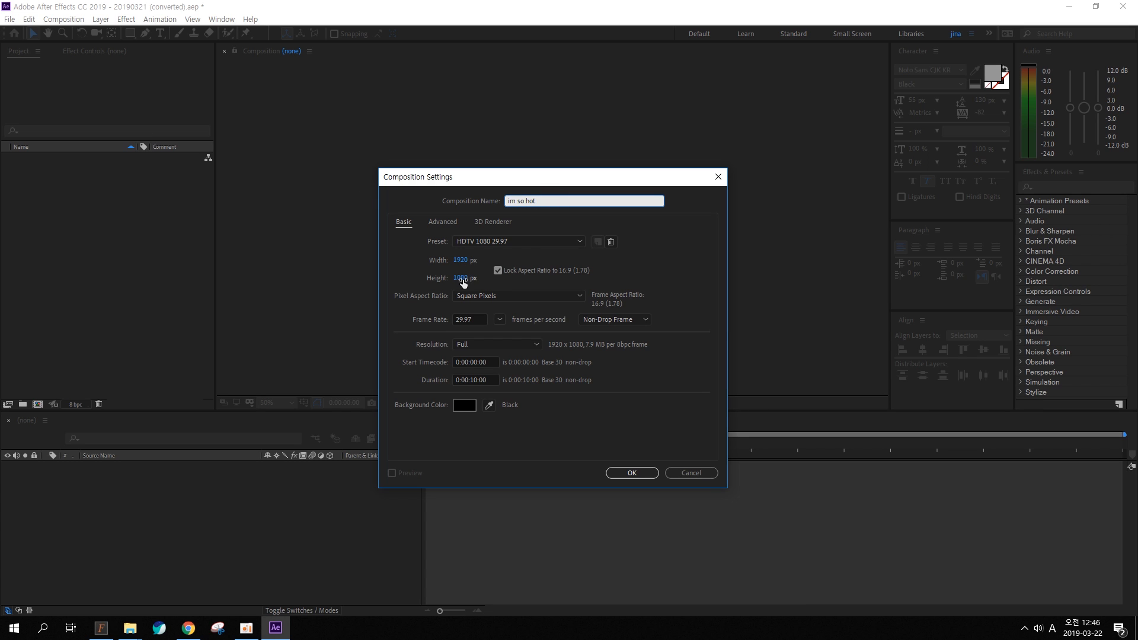
left_click(471, 320)
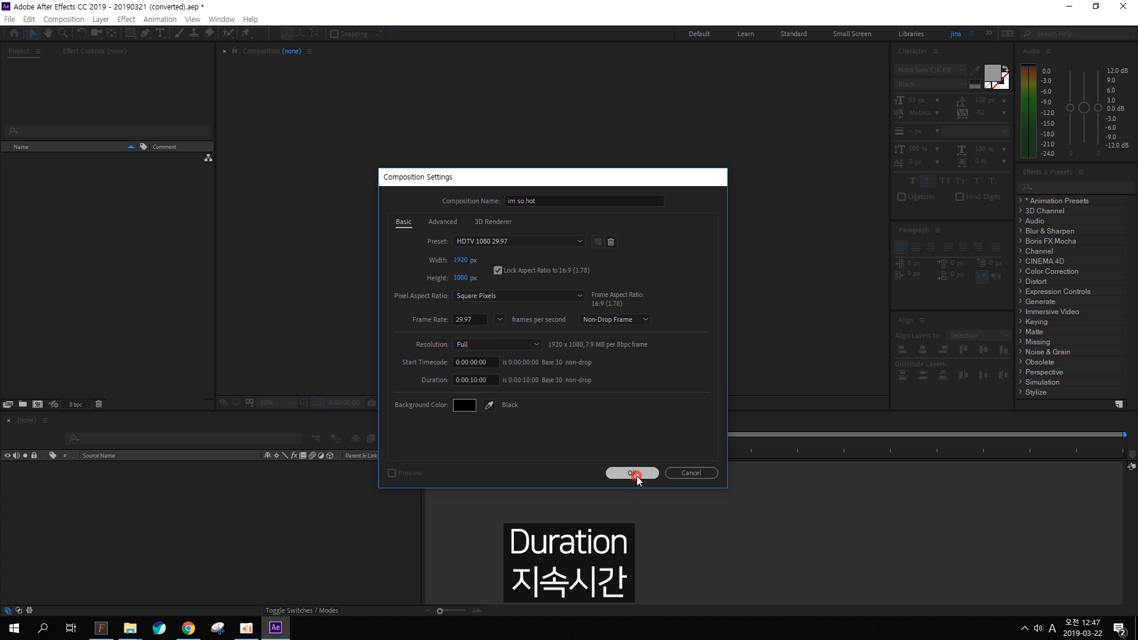
left_click(617, 472)
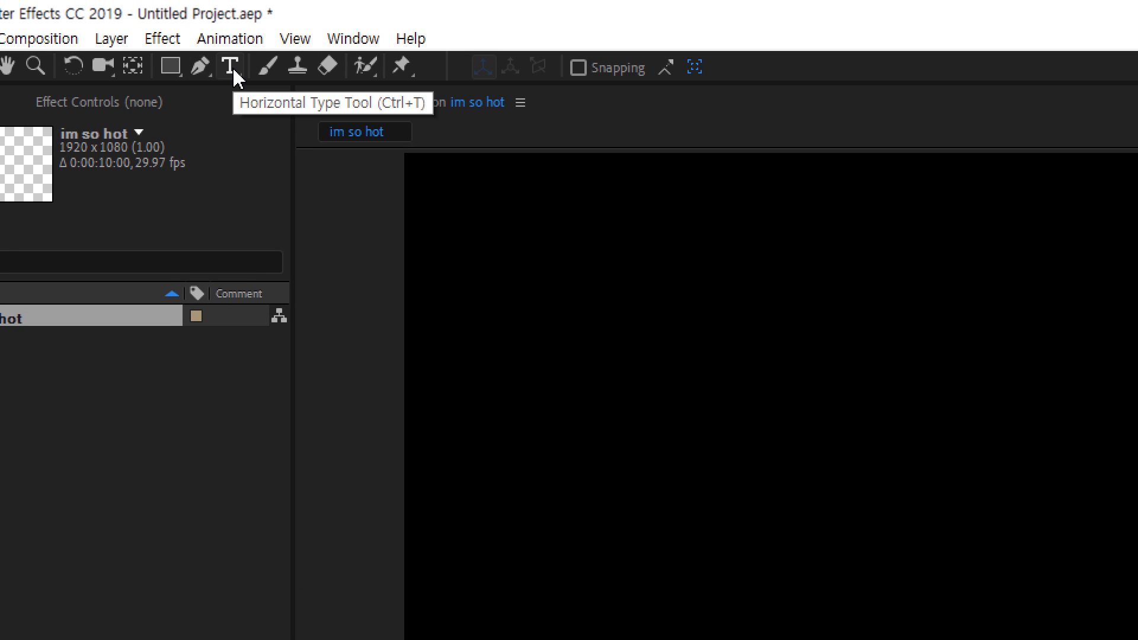
- Add a text layer reading "I'm", "So", "Hot" on three lines and move it near the middle of the frame
left_click(232, 68)
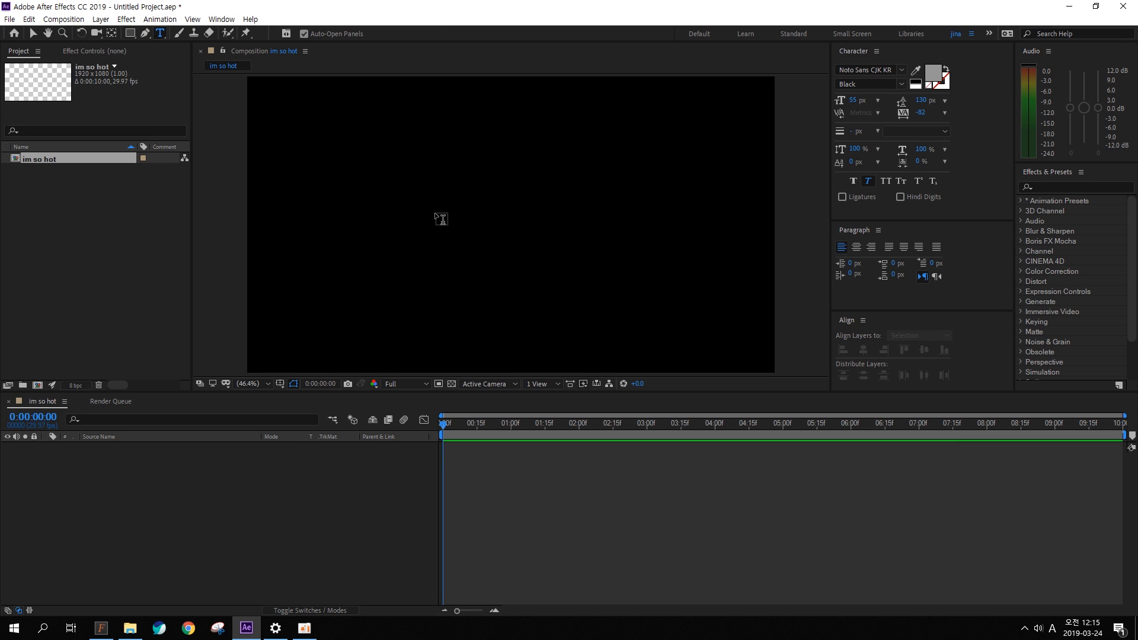
left_click(441, 217)
type("l';")
type("m")
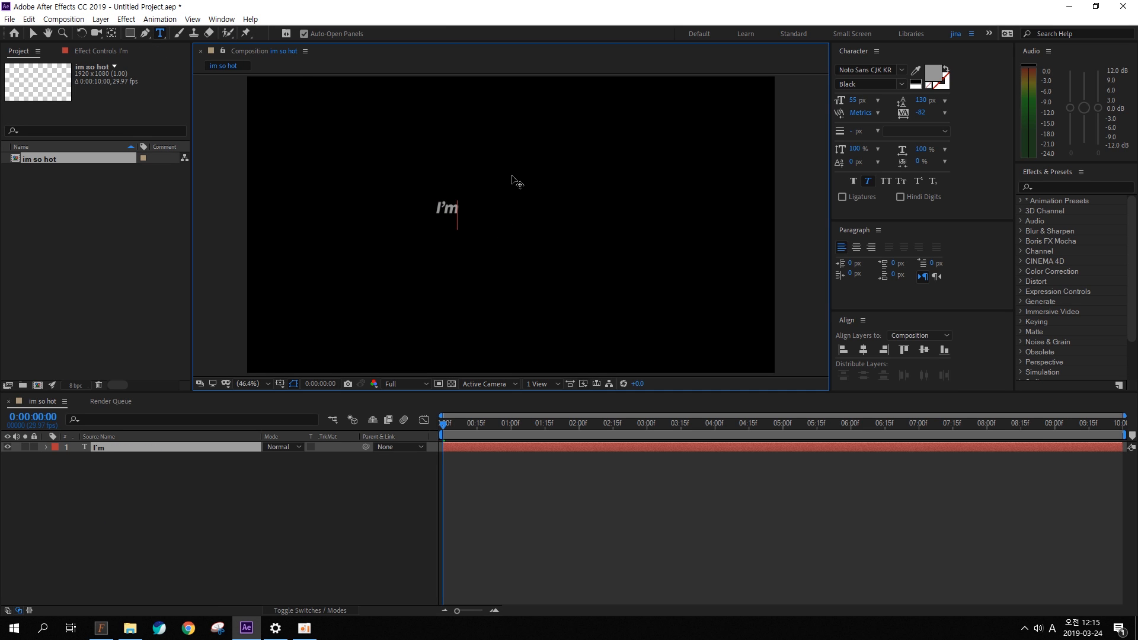
type("So")
type("Hot")
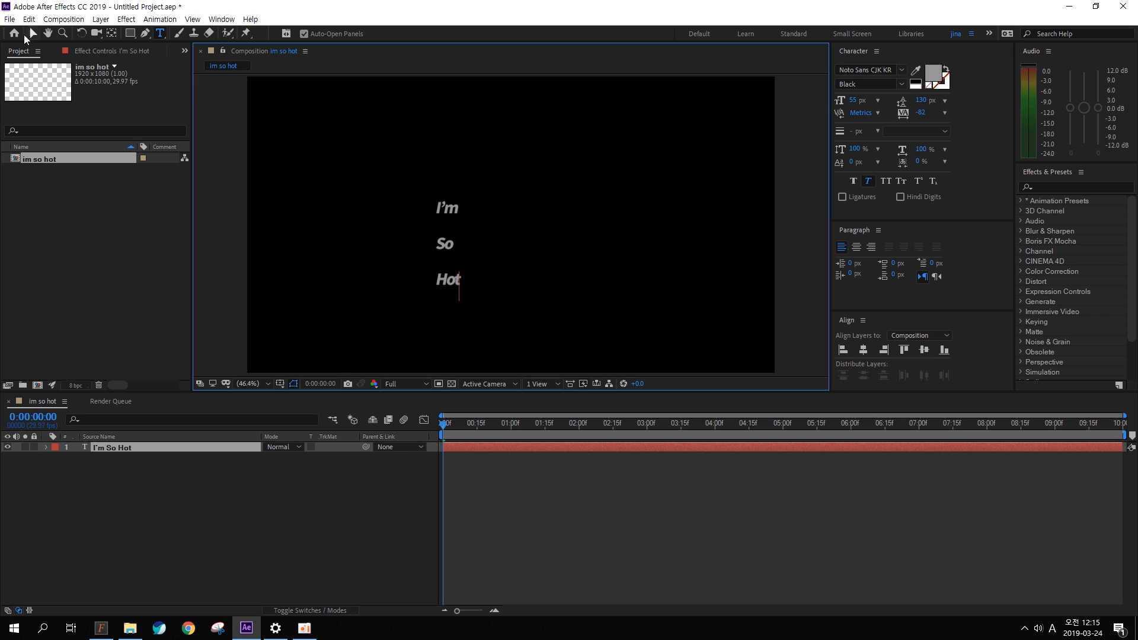
left_click(32, 33)
left_click_drag(448, 247, 491, 225)
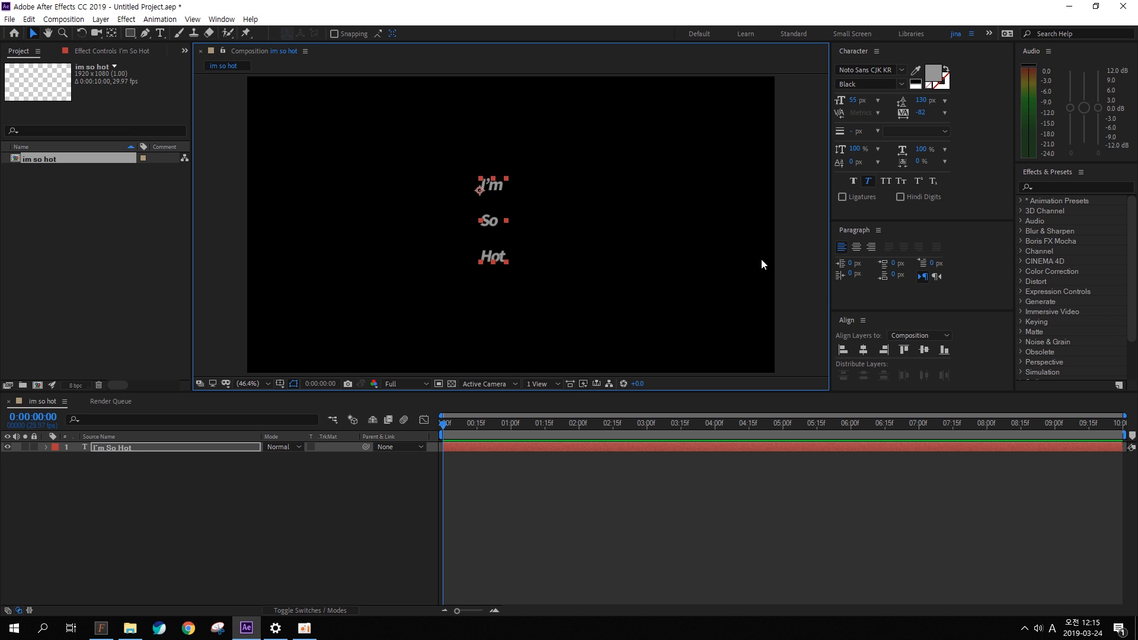
mouse_move(980, 199)
left_mouse_down()
mouse_move(870, 201)
mouse_move(852, 75)
mouse_move(977, 86)
mouse_move(928, 203)
left_mouse_up()
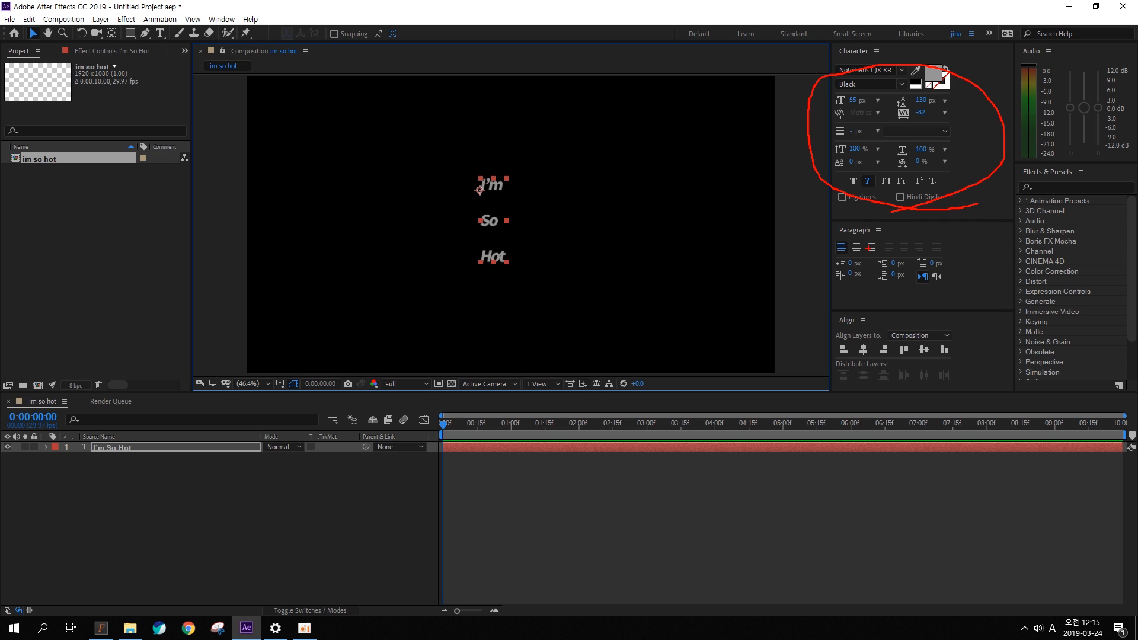
left_click_drag(555, 526, 1079, 71)
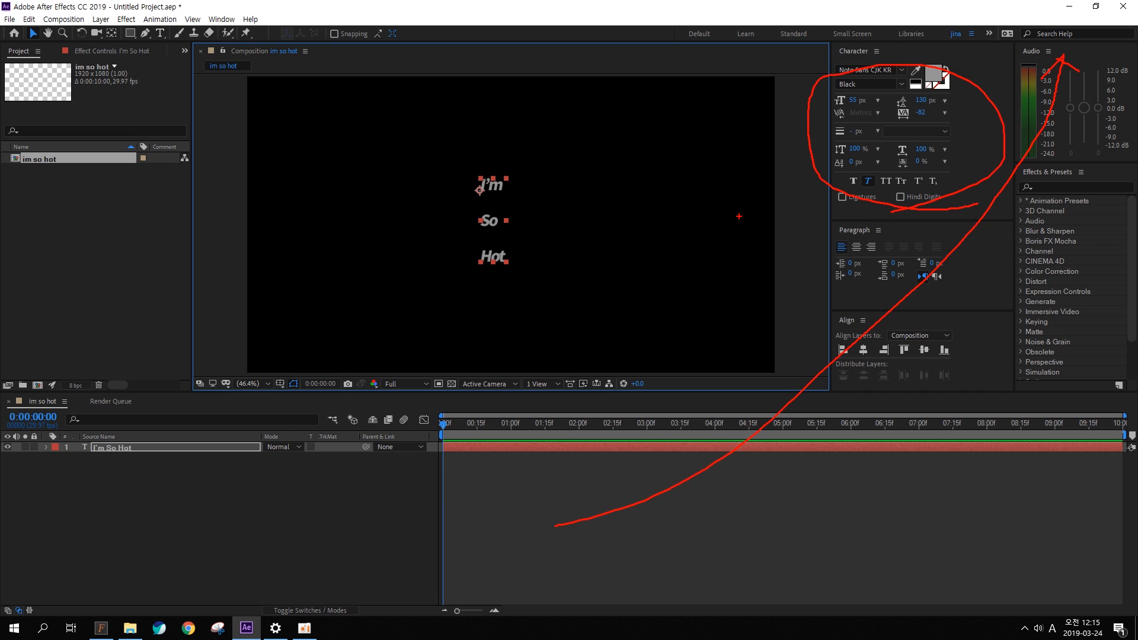
key("Escape")
- Nudge the text toward the frame's center and change its font to the heavy Franklin Gothic typeface
left_click_drag(495, 244, 511, 243)
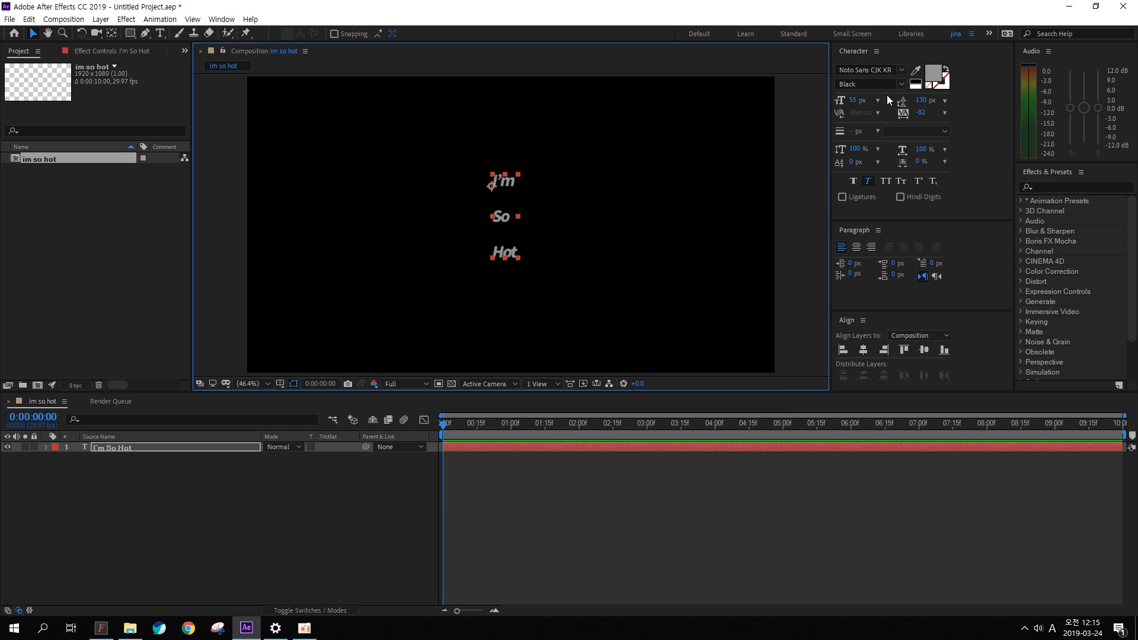
left_click_drag(922, 101, 894, 83)
left_click(882, 70)
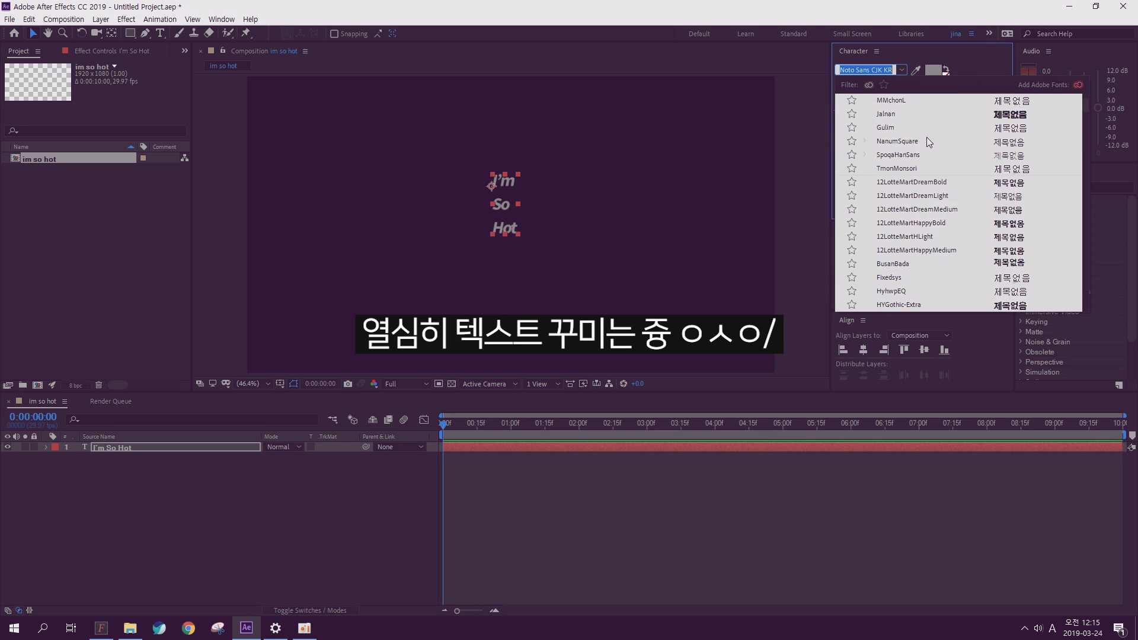
left_click(926, 127)
left_click(902, 66)
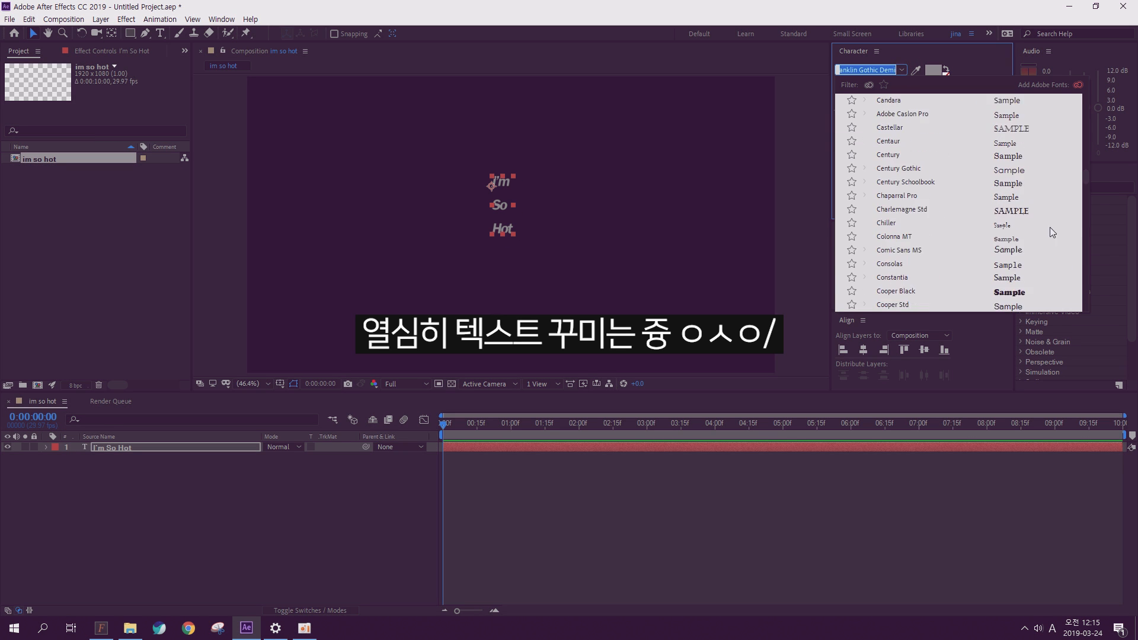
scroll(1083, 178, "down", 2)
left_click(933, 212)
- Enlarge the text to 440 px with 334 px leading and -31 tracking, repositioning it to fit the frame
left_click_drag(920, 100, 958, 102)
left_click(558, 250)
left_click_drag(514, 239, 480, 236)
left_click_drag(921, 104, 949, 111)
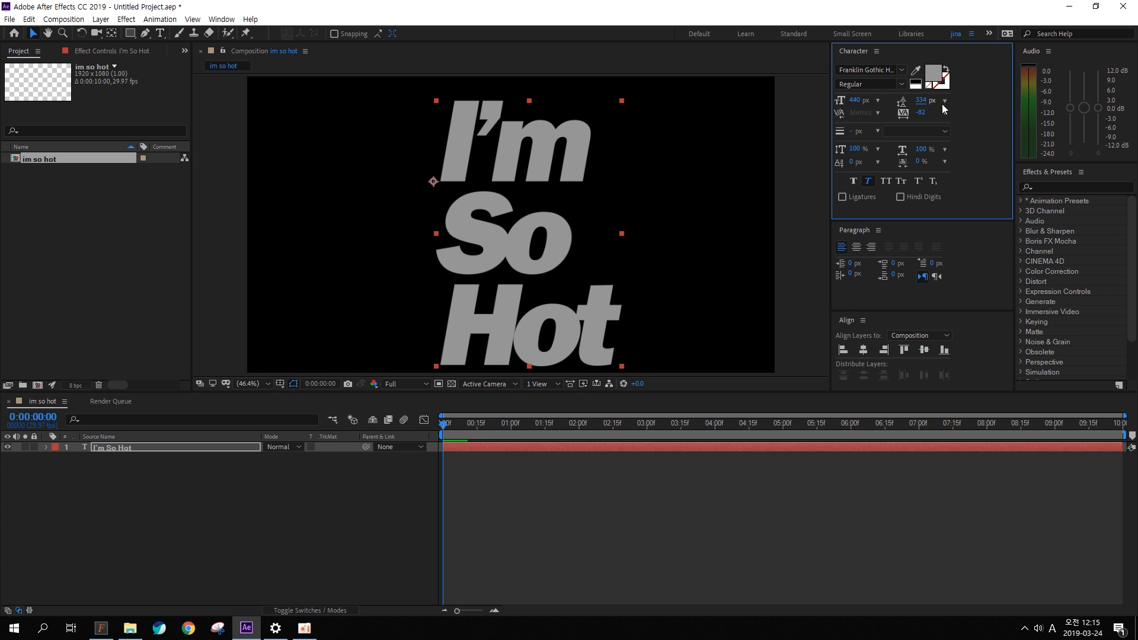
left_click_drag(550, 271, 533, 260)
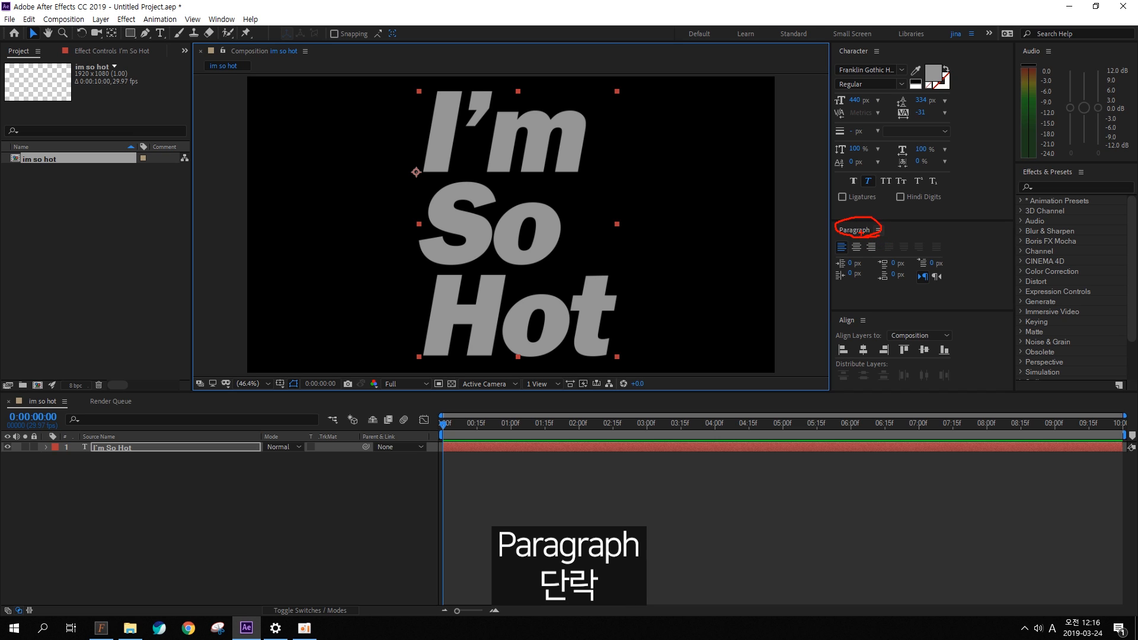
- Center-align the three text lines and move the text back to the middle of the frame
left_click(857, 249)
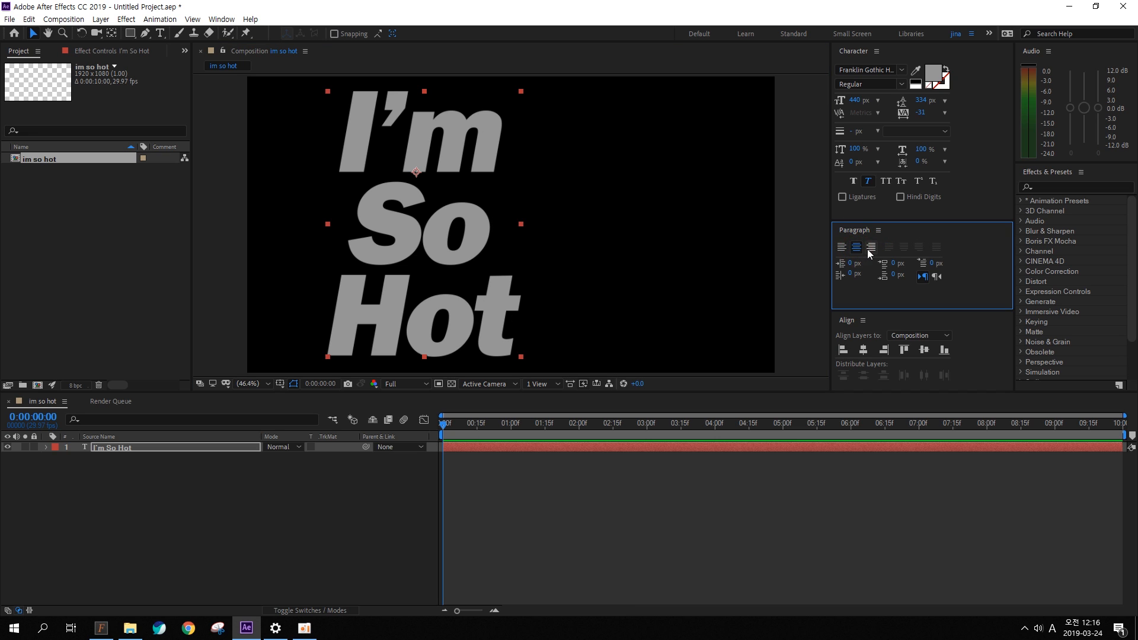
left_click_drag(388, 288, 482, 114)
left_click_drag(530, 278, 524, 267)
mouse_move(959, 87)
left_mouse_down()
mouse_move(913, 82)
mouse_move(947, 55)
left_mouse_up()
key("Escape")
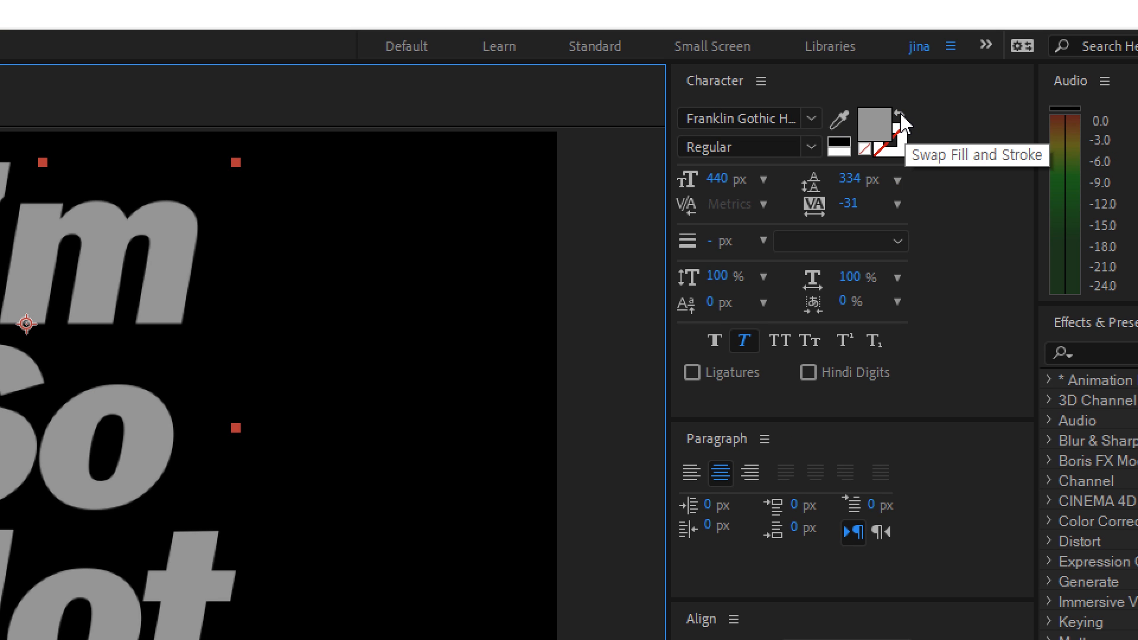
- Swap the text's fill and stroke colors and give the lettering a coral red fill
left_click(901, 116)
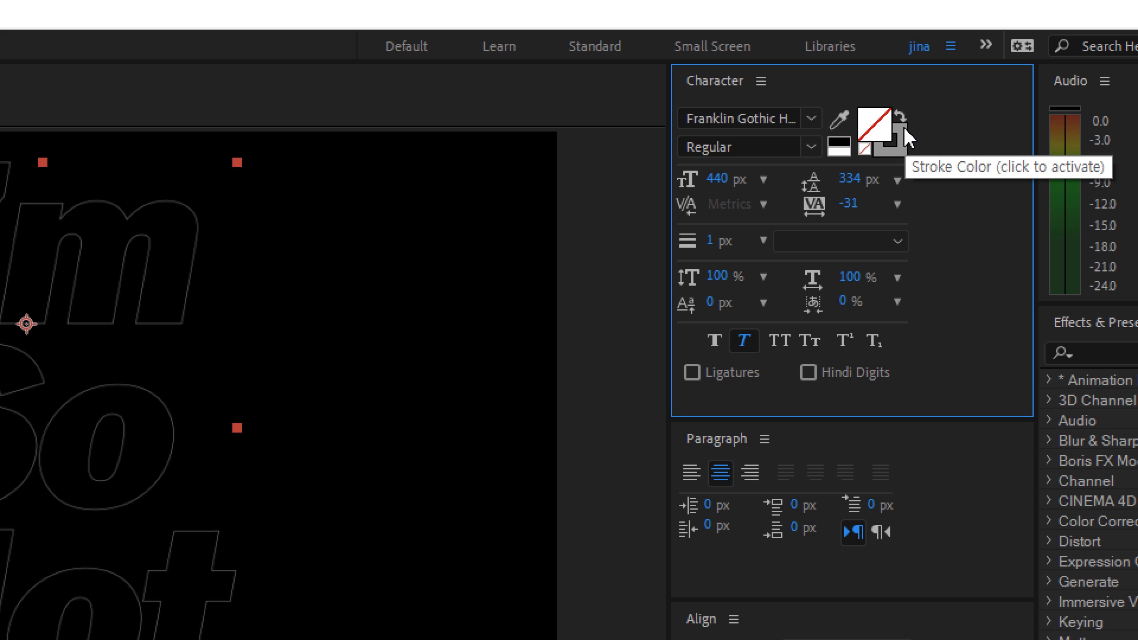
left_click(876, 126)
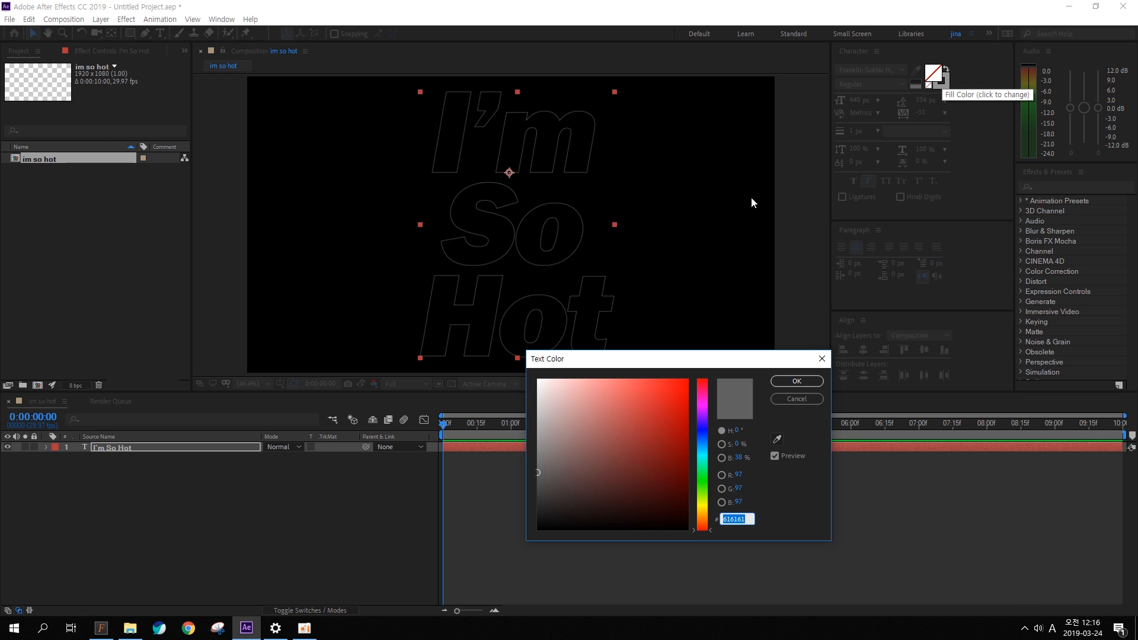
key("ctrl+v")
left_click(795, 382)
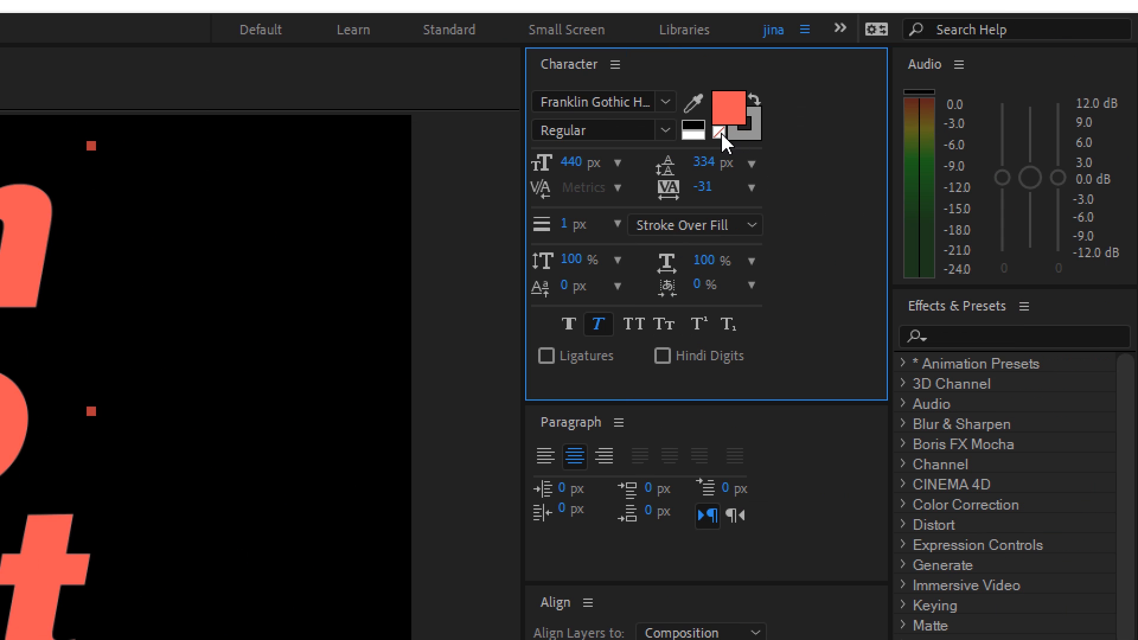
- Remove the lettering's fill color, keeping only its gray outline
left_click(751, 134)
left_click(733, 115)
left_click(718, 134)
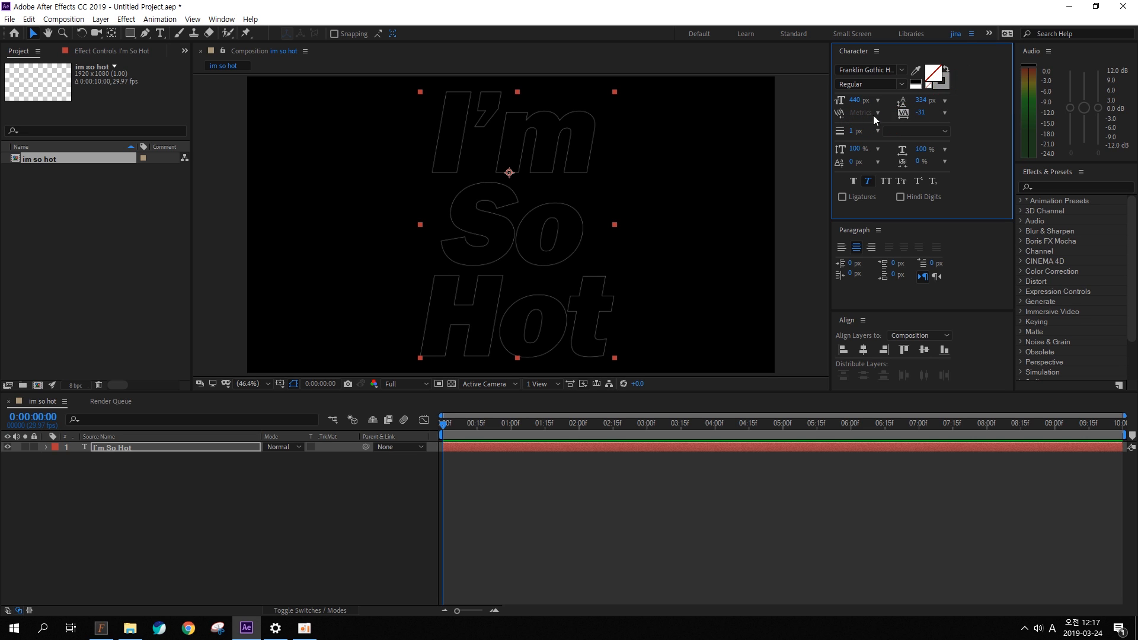
- Set the lettering's stroke width to 14 px and its stroke color to light coral
left_click_drag(856, 133, 864, 132)
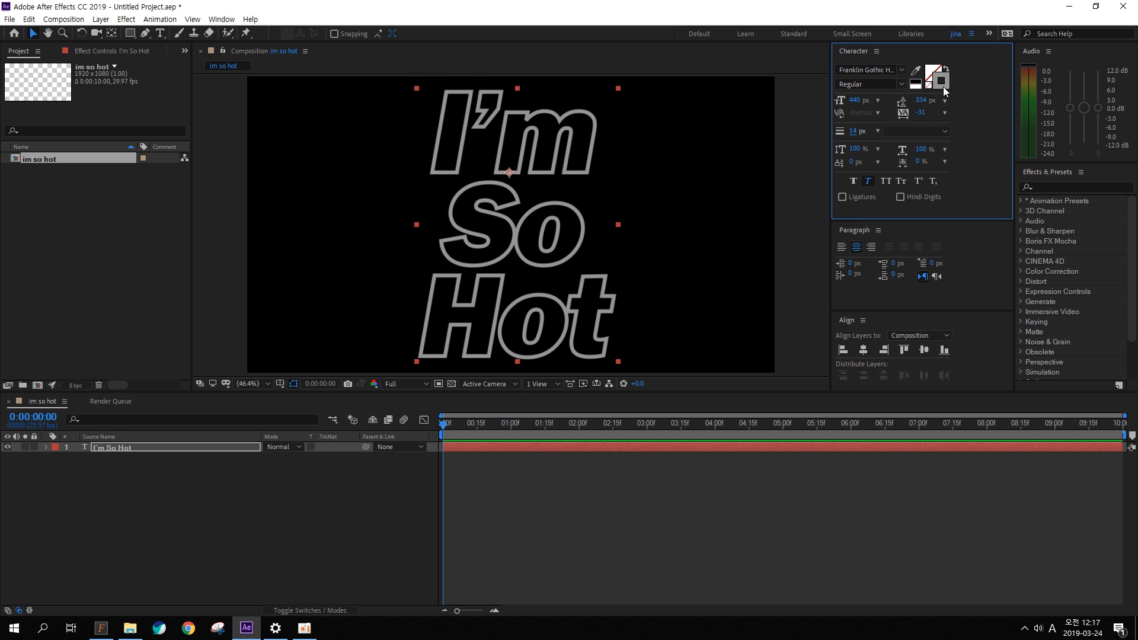
left_click(941, 89)
left_click_drag(582, 415, 610, 374)
left_click(797, 381)
- Widen the text's letter spacing to a tracking value of -3
left_click_drag(920, 112, 942, 112)
left_click(464, 302)
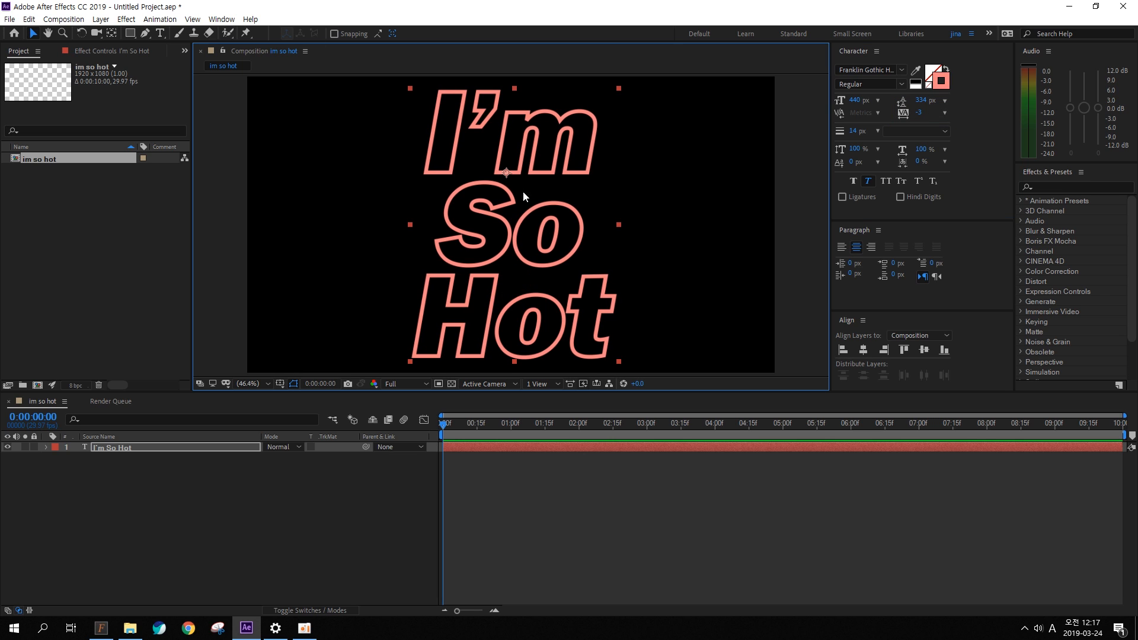
mouse_move(513, 179)
left_mouse_down()
mouse_move(502, 219)
mouse_move(530, 207)
left_mouse_up()
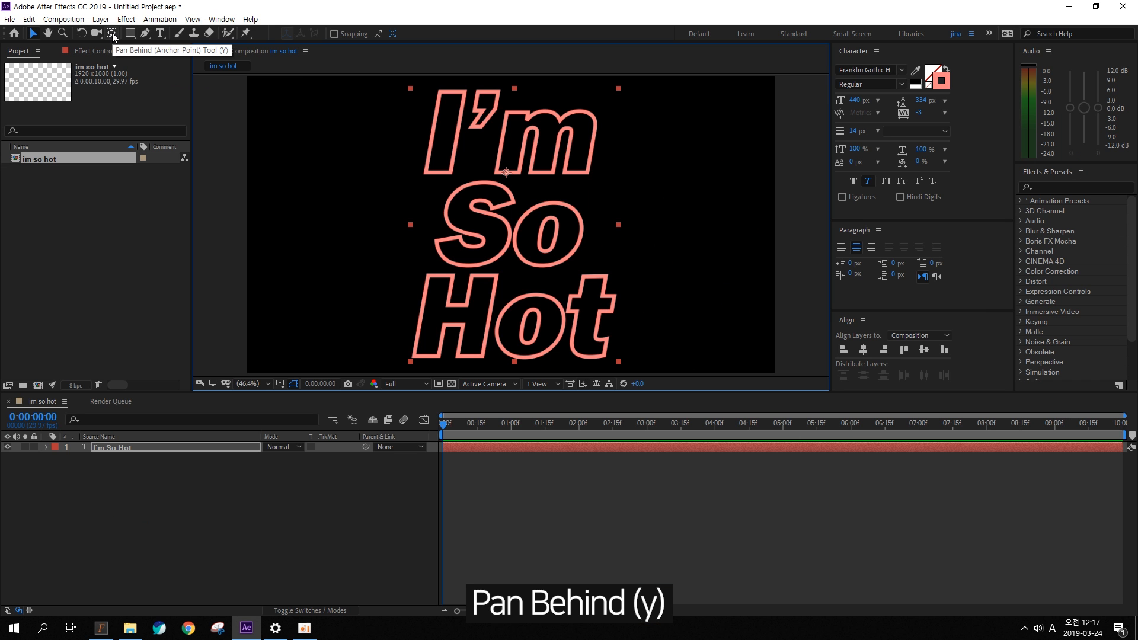
- Move the text layer's anchor point to the center of the lettering with the Pan Behind tool
left_click(223, 66)
left_click_drag(506, 174, 514, 228)
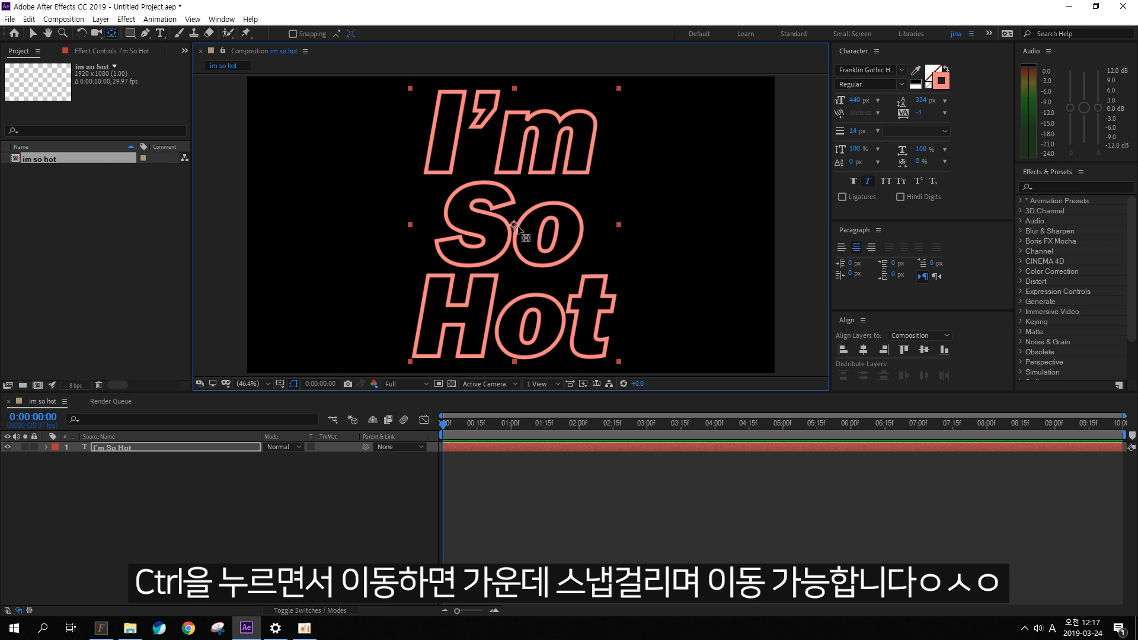
left_click(32, 36)
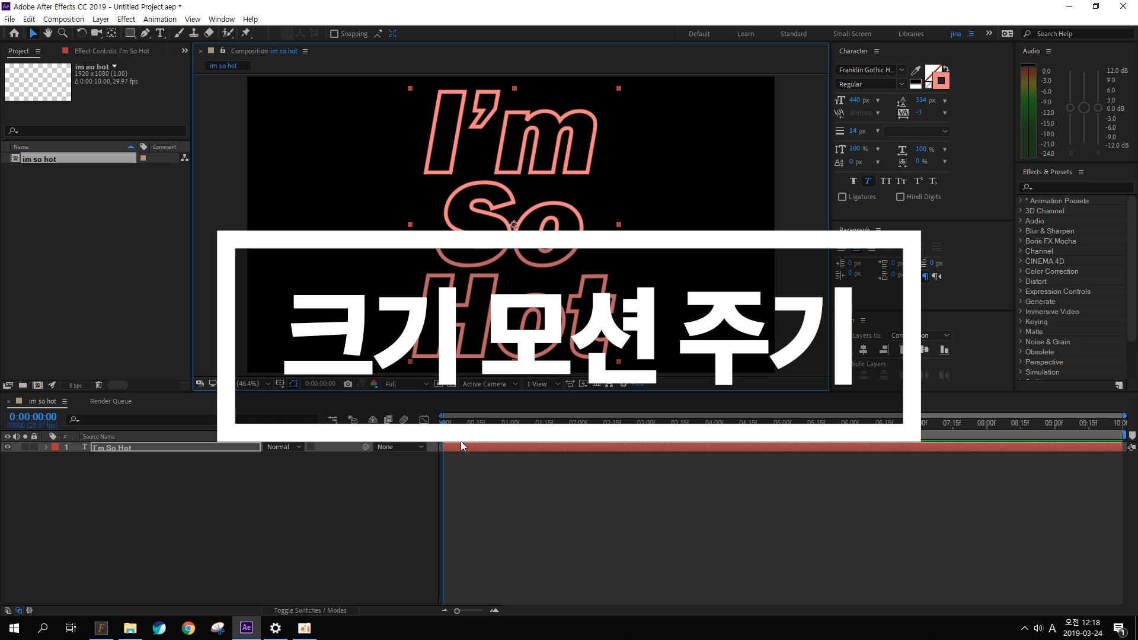
- Keyframe the I'm So Hot text layer's Scale at 0% on the composition's first frame
left_click_drag(479, 425, 440, 433)
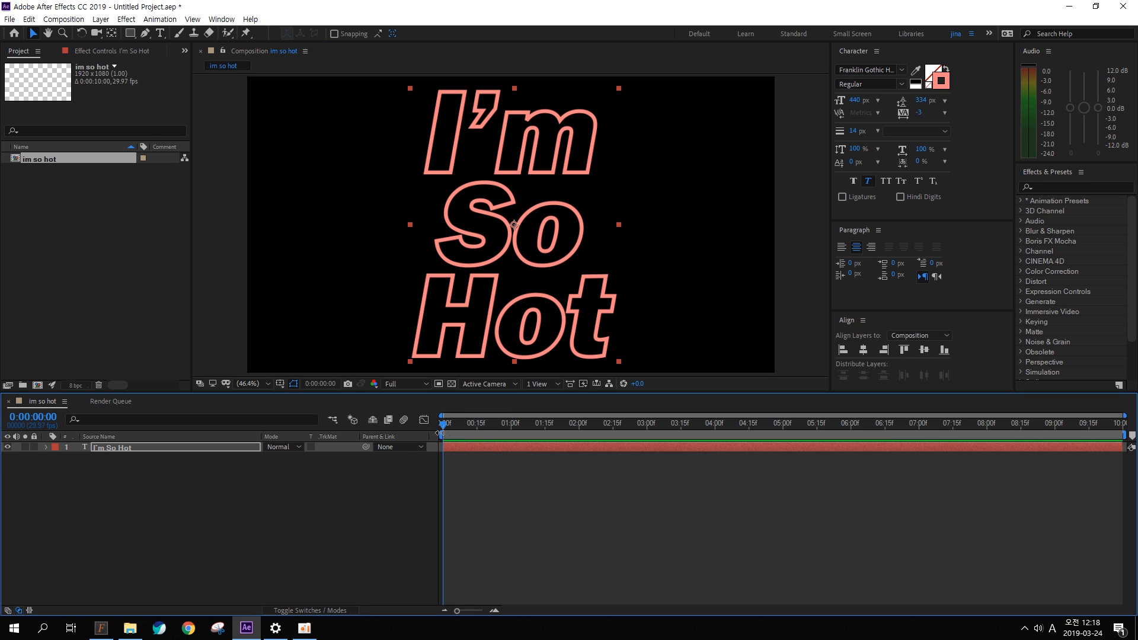
left_click(127, 447)
key("s")
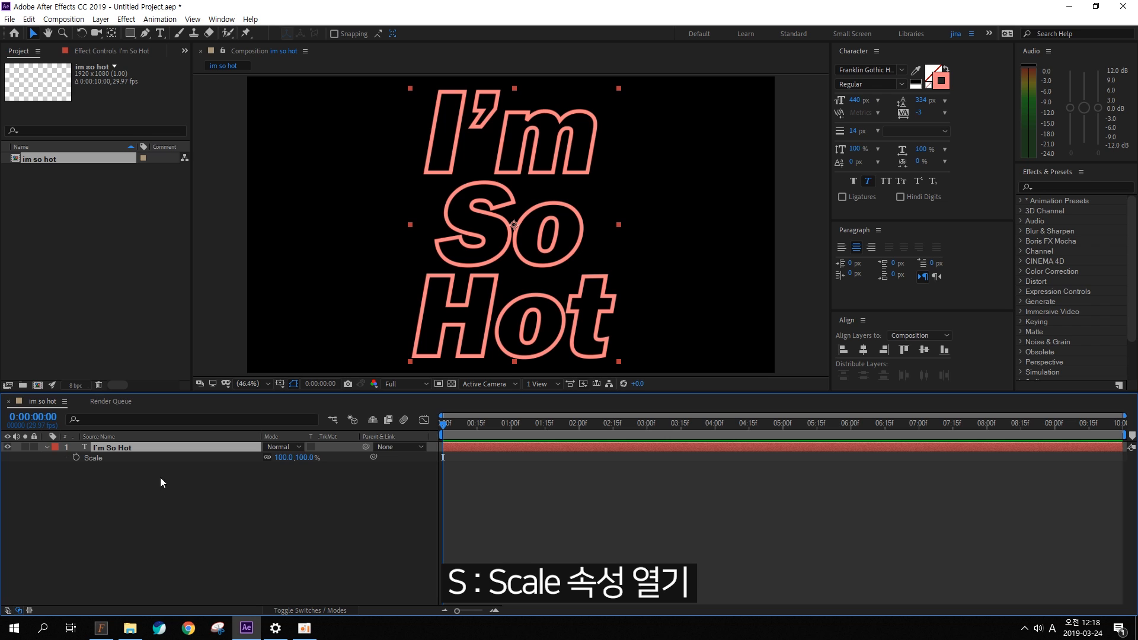
left_click(283, 458)
type("0")
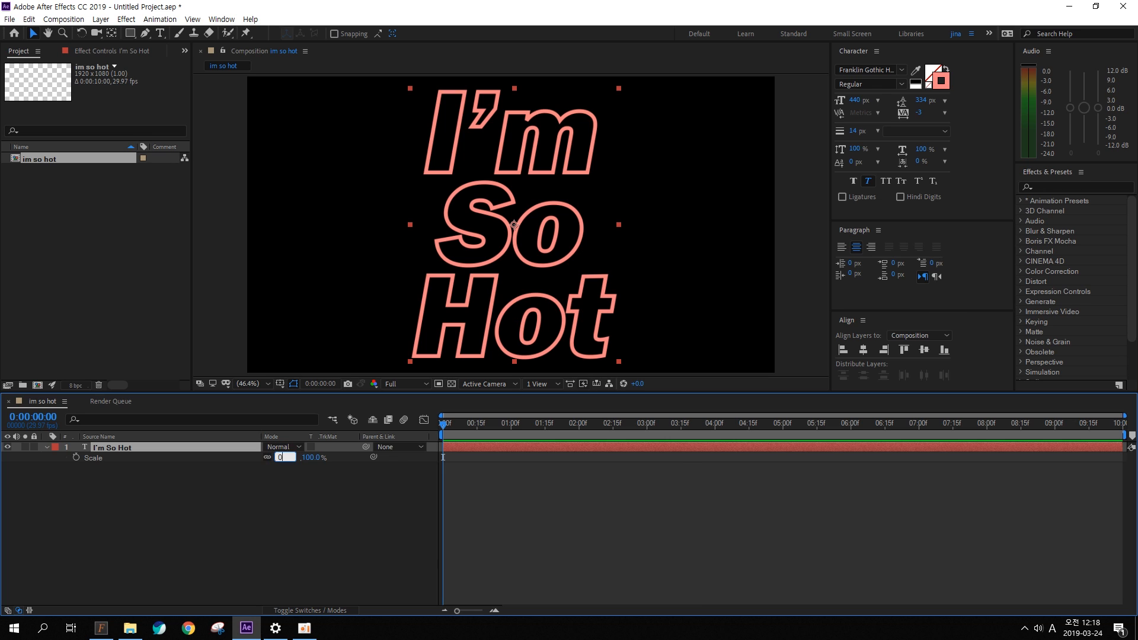
key("Return")
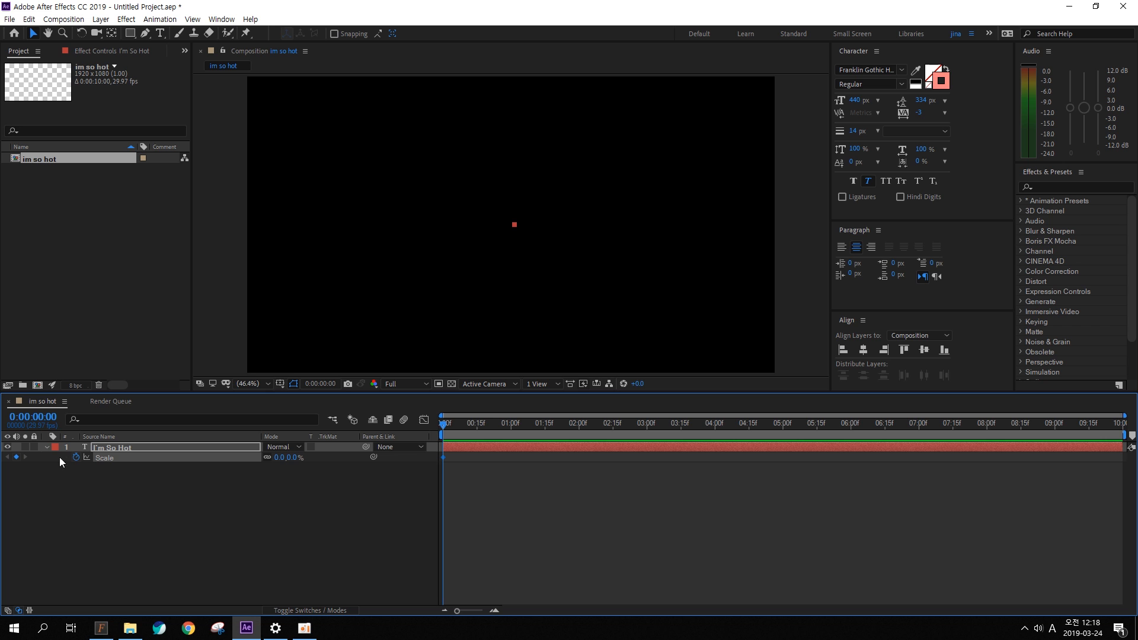
- Add a second Scale keyframe of 100% to the text layer at time 0:00:01:15
key("alt+shift+j")
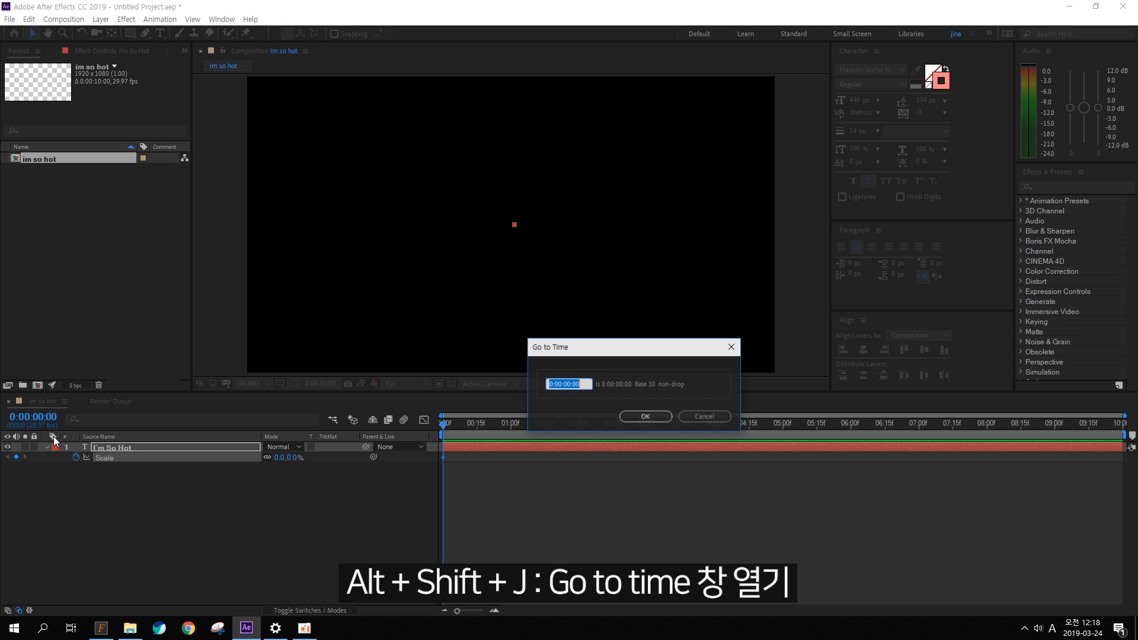
left_click_drag(598, 352, 484, 228)
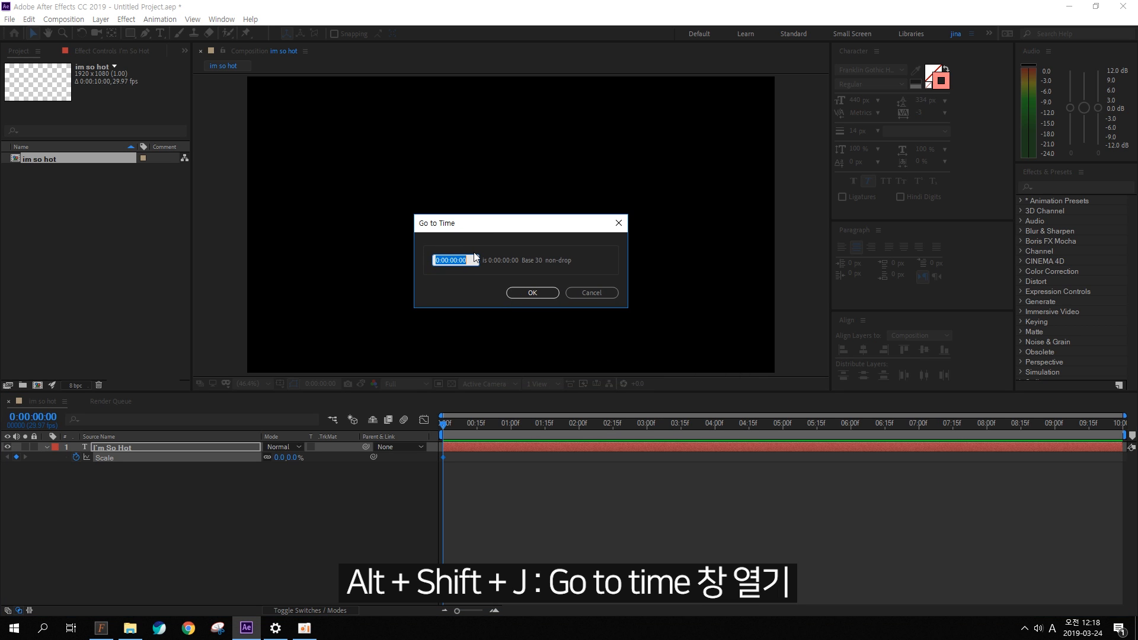
type("1.15")
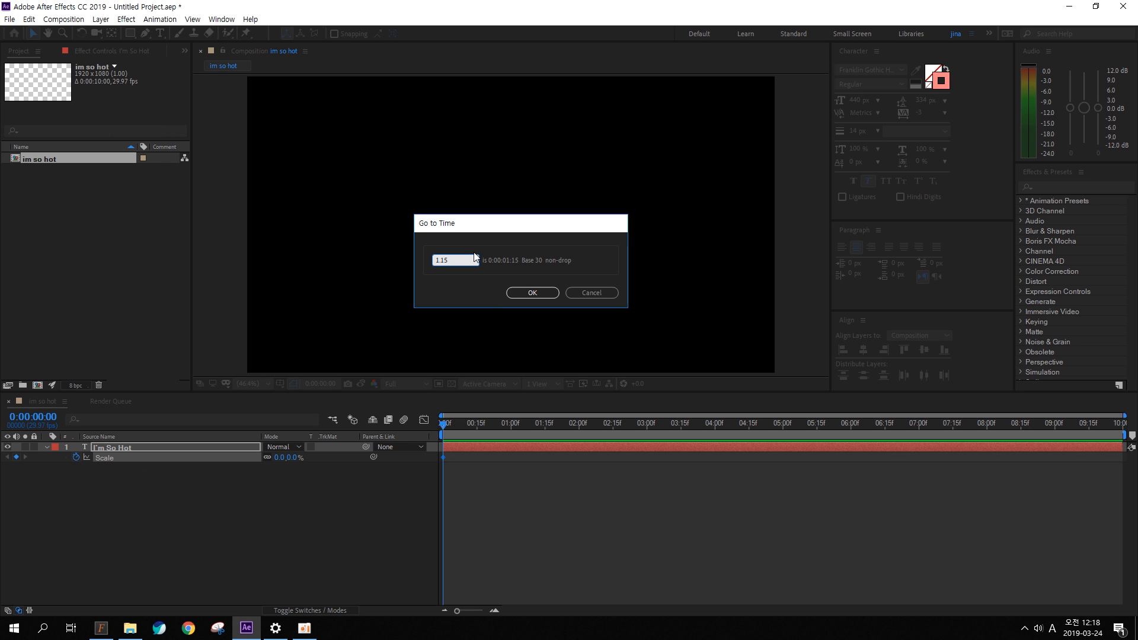
key("Return")
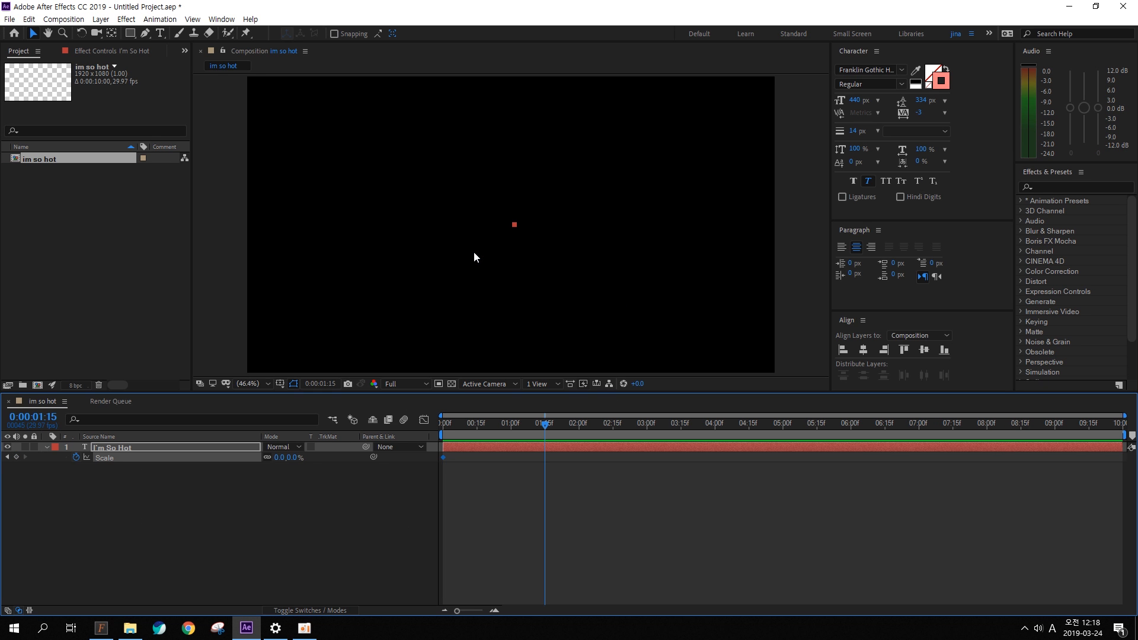
left_click(280, 458)
type("100")
key("Return")
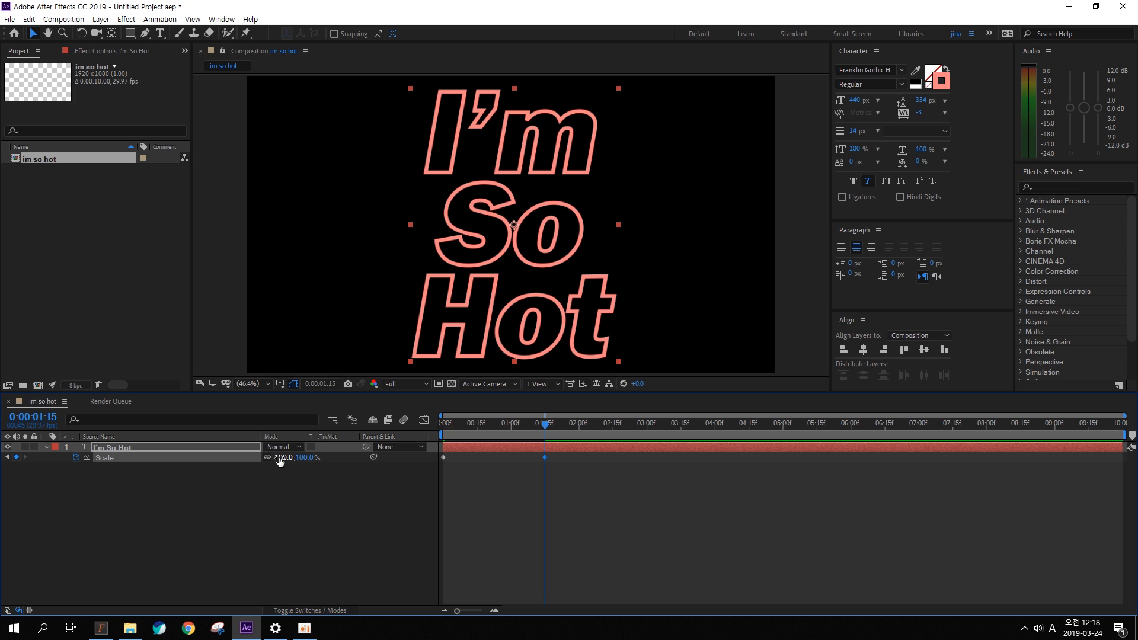
- Play back the text's scale-up motion from the first frame to check its timing
key("space")
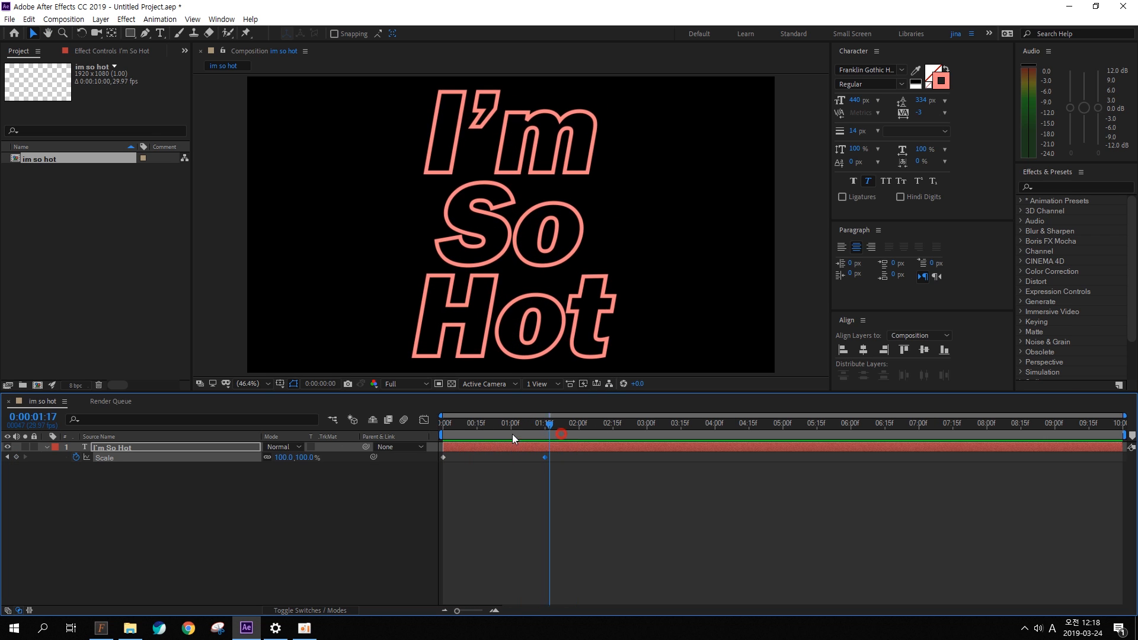
key("space")
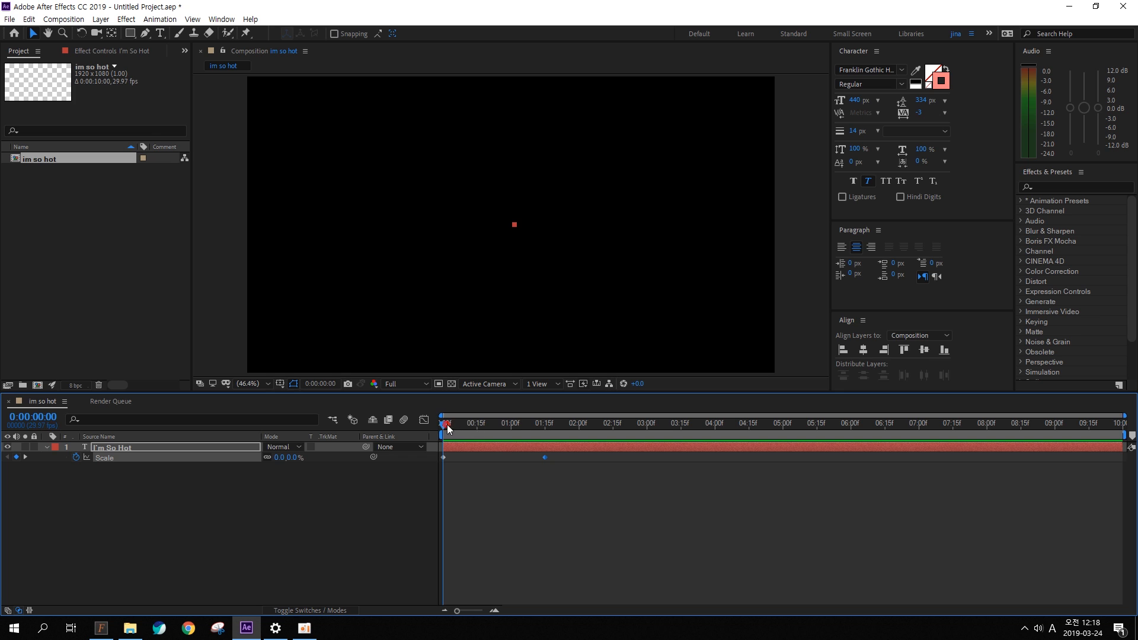
key("space")
key("space")
left_click(490, 423)
key("space")
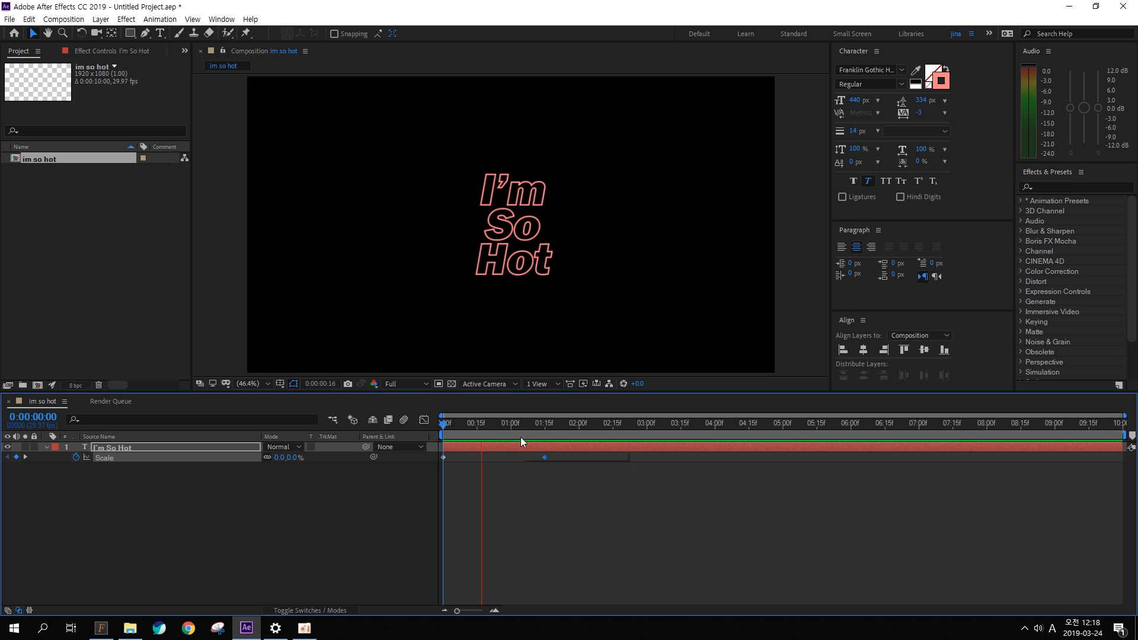
- Try a slower scale-up with the end keyframe at about 2 seconds, and restore that keyframe to 1:15 after previewing
left_click(515, 423)
left_click_drag(544, 456, 580, 459)
key("Home")
key("space")
left_click_drag(579, 457, 545, 457)
key("space")
- Thin the lettering's stroke width to 8 px, comparing it with the teaser video's title
key("k")
left_click_drag(853, 131, 844, 131)
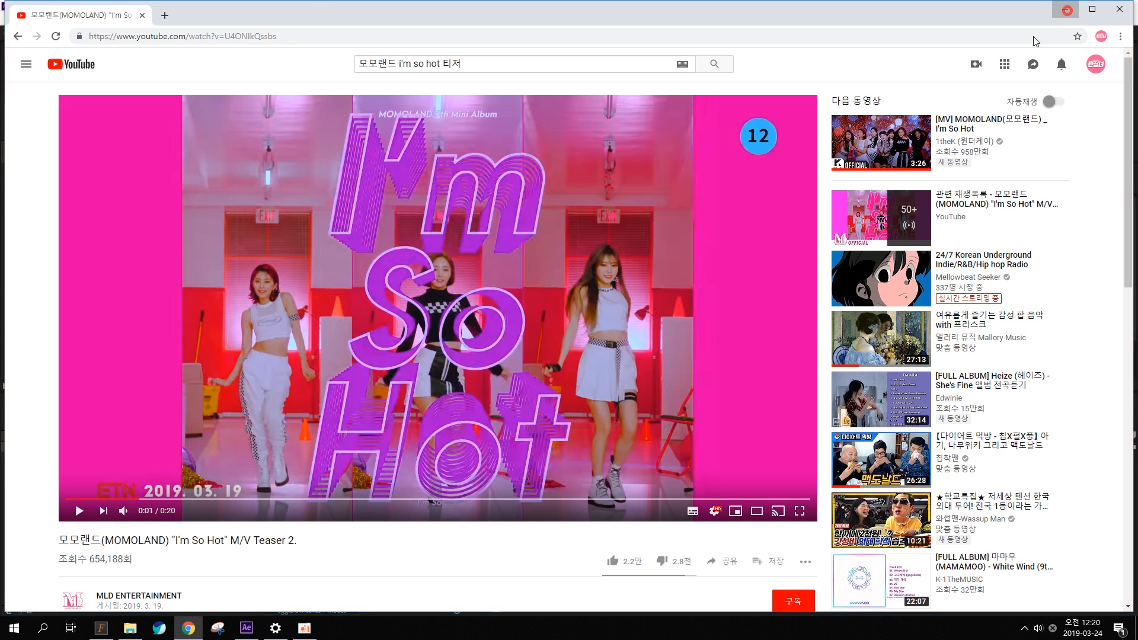
left_click(1065, 9)
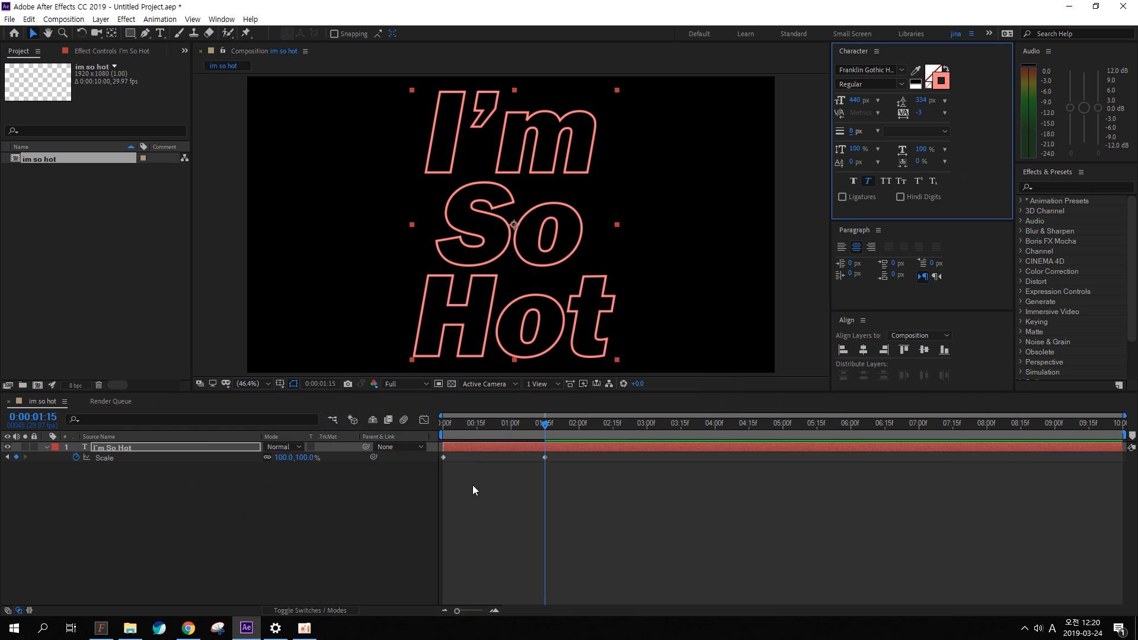
- Duplicate the animated I'm So Hot text layer seven times
left_click(156, 481)
left_click(144, 447)
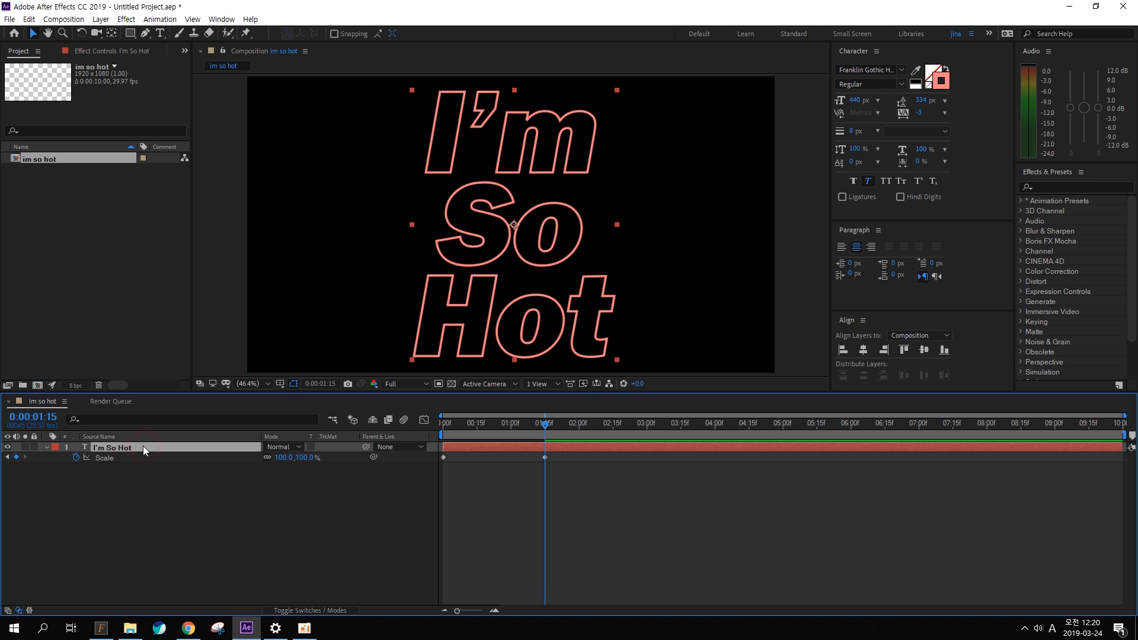
key("ctrl+d")
key("ctrl+d")
key("ctrl+d")
key("ctrl+d")
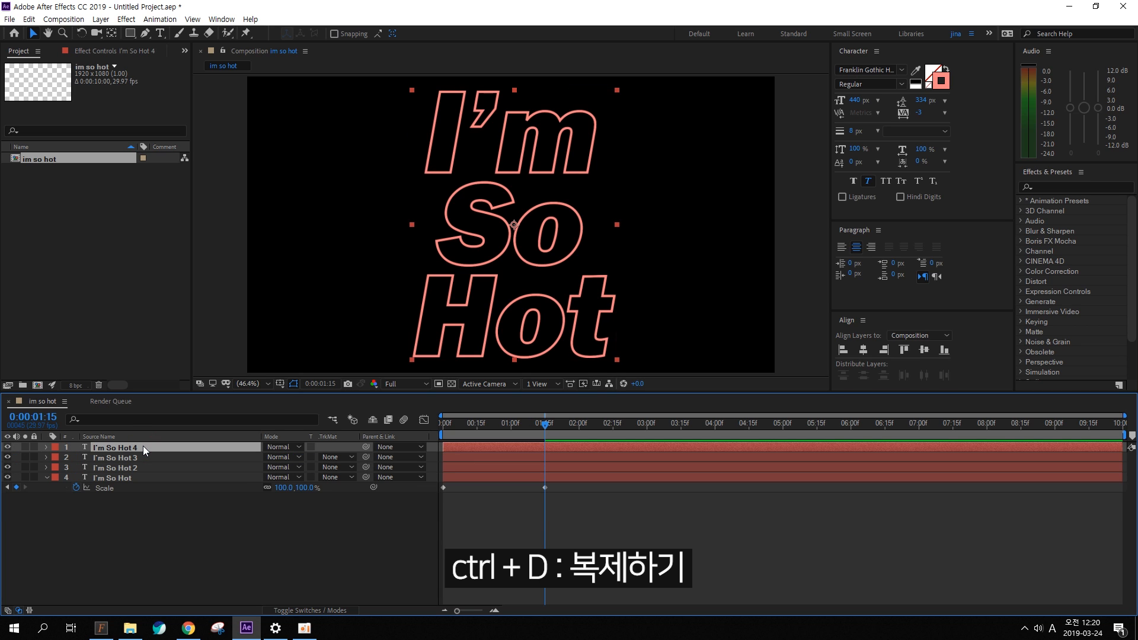
key("ctrl+d")
key("ctrl+d")
key("ctrl+d")
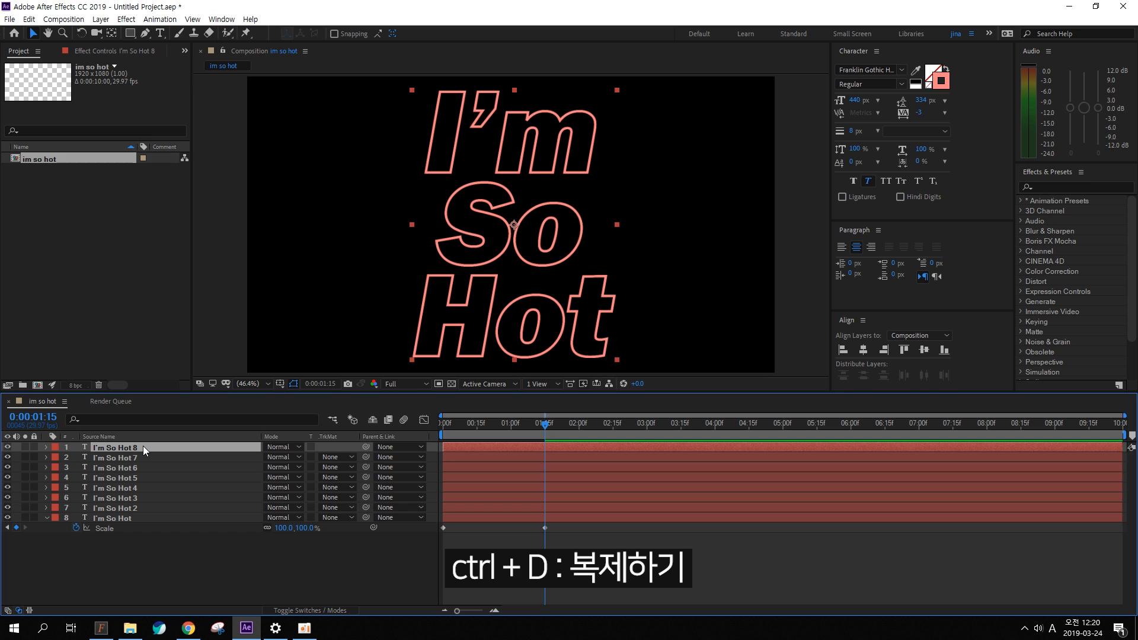
- Move the original I'm So Hot layer to the top of the layer stack
left_click(130, 518)
left_click(137, 511)
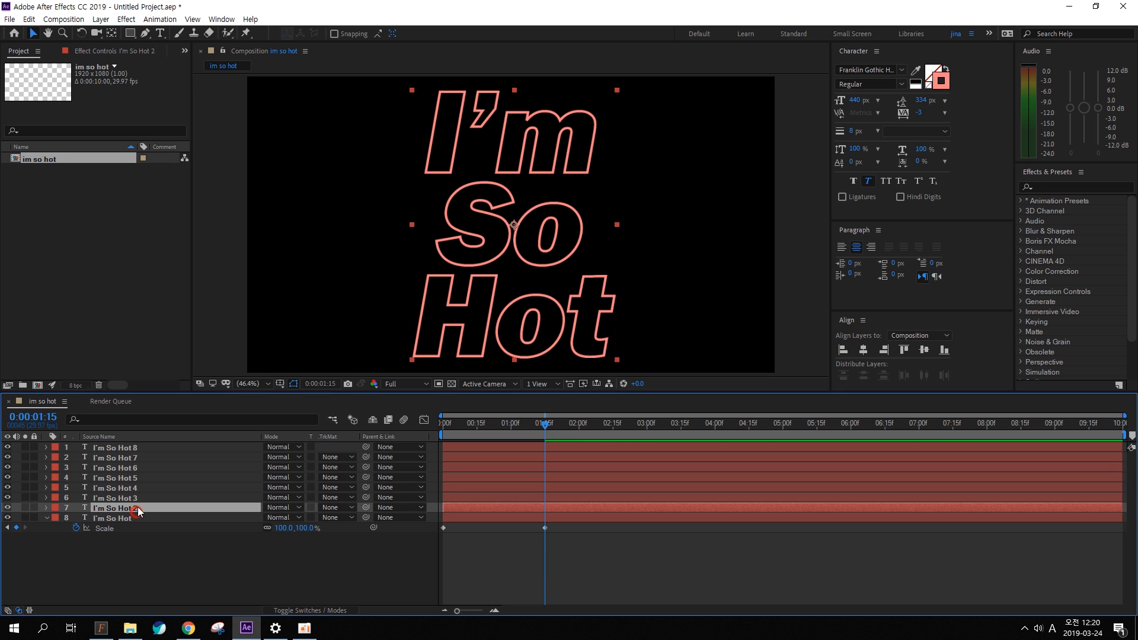
left_click(140, 449)
left_click(126, 519)
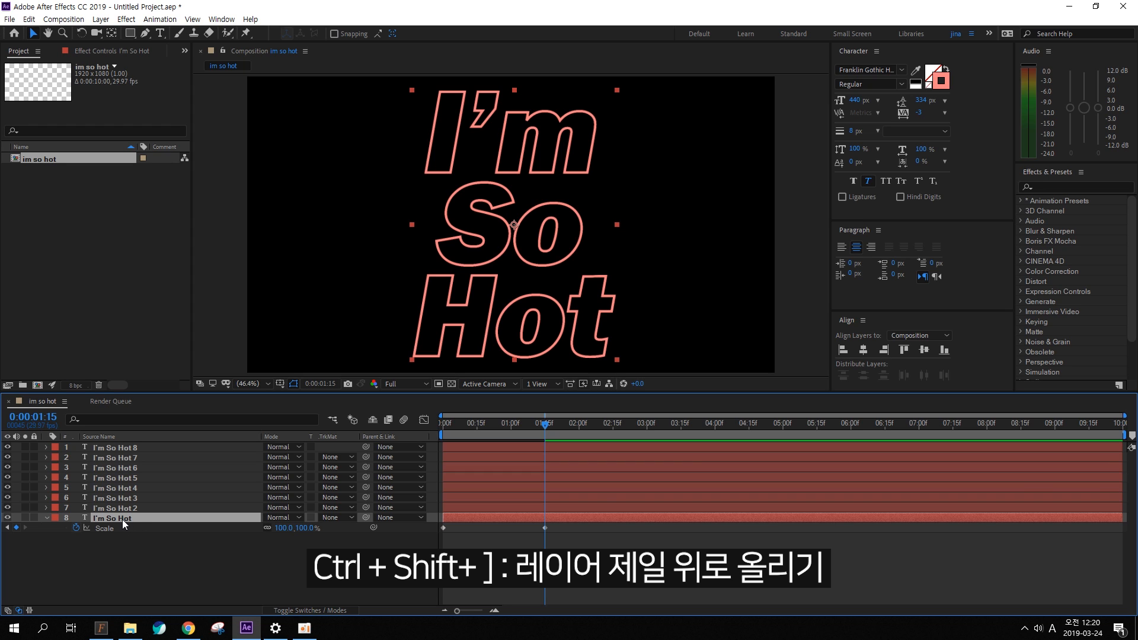
key("ctrl+shift+bracketright")
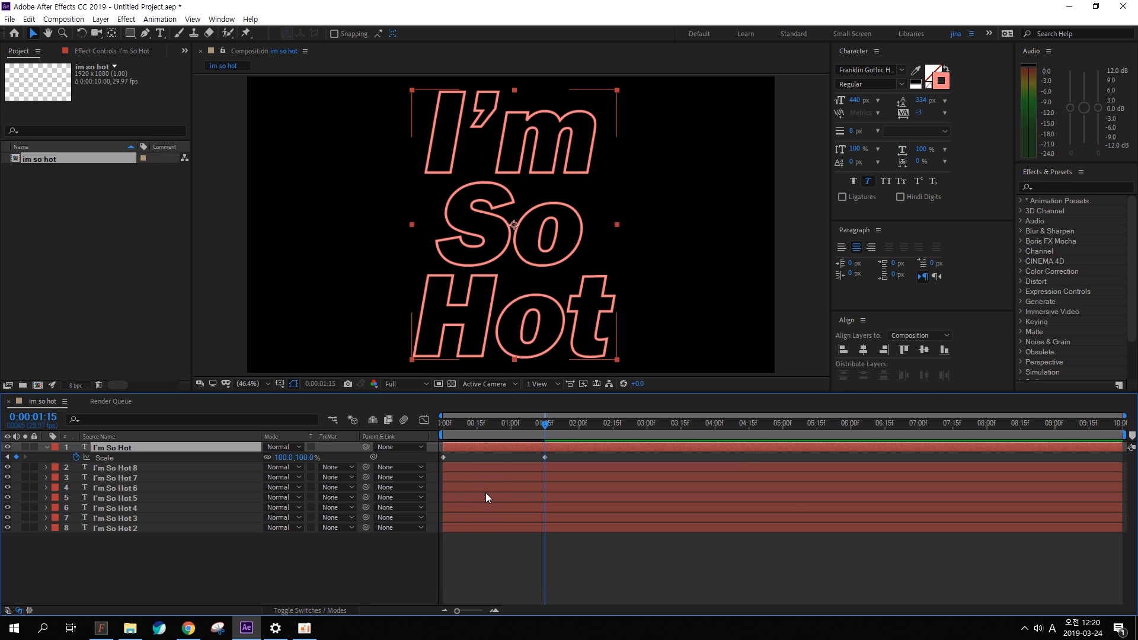
- Shift all seven duplicate layers, I'm So Hot 8 through I'm So Hot 2, one frame later in time
left_click(336, 610)
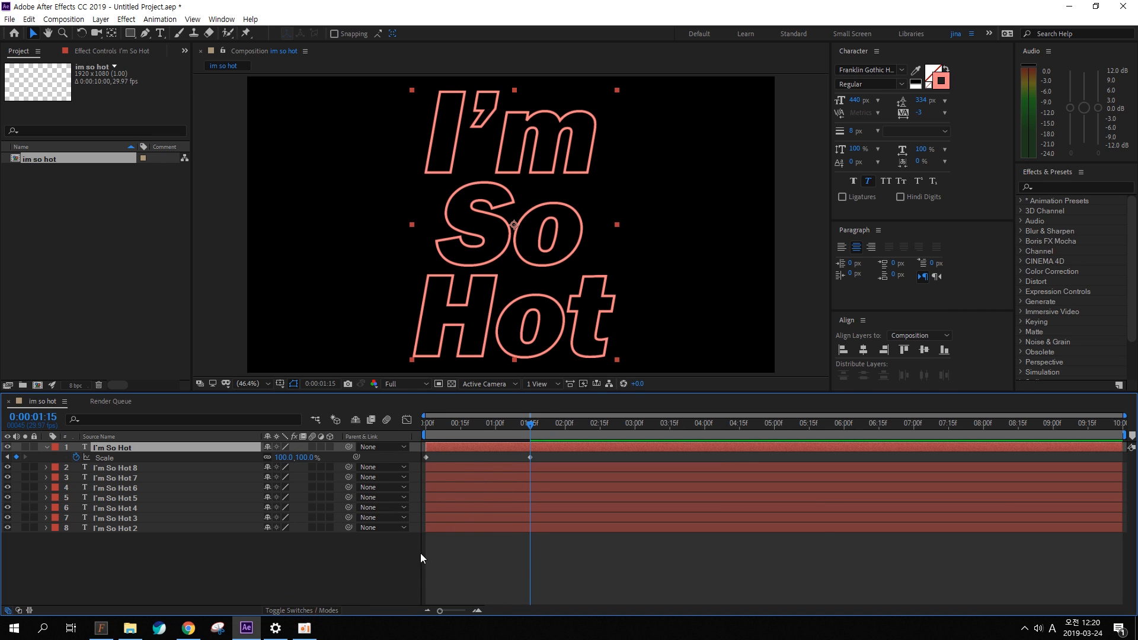
key("Home")
left_click(164, 465)
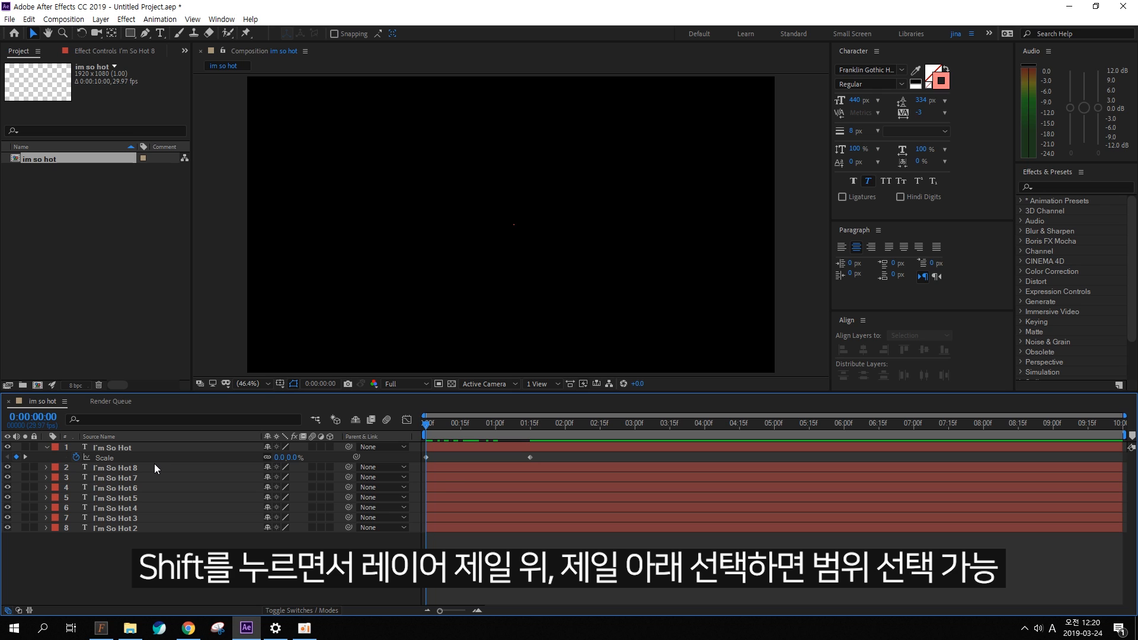
left_click(155, 468)
left_click(149, 529, "shift")
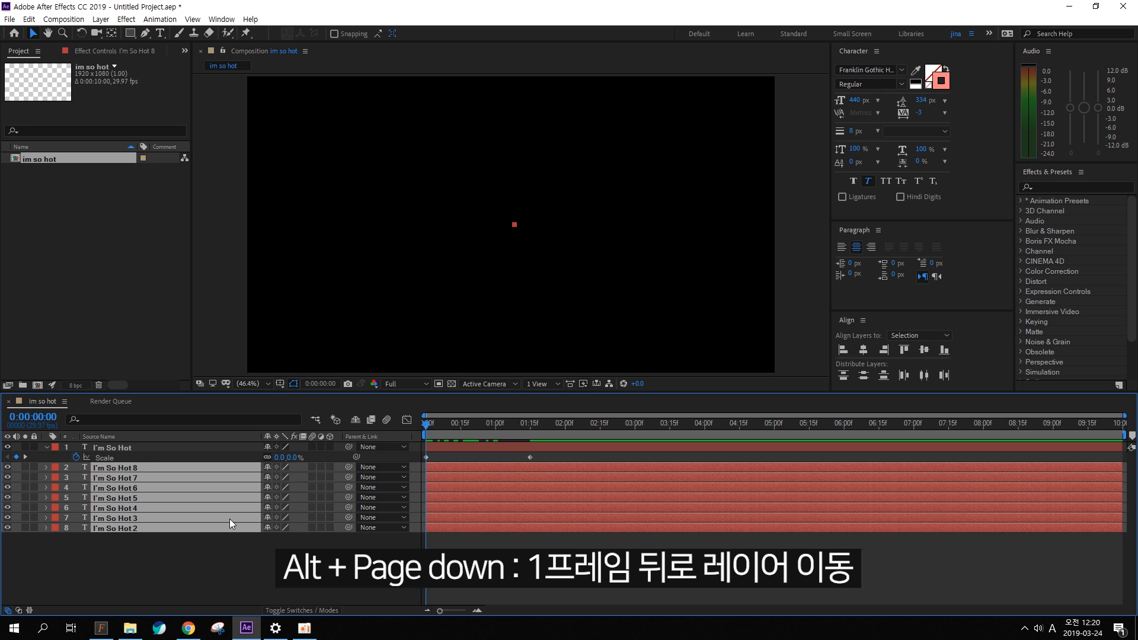
key("alt+Page_Down")
- Stagger the duplicates from I'm So Hot 7 down to I'm So Hot 2 so each starts one frame after the layer above
key("equal")
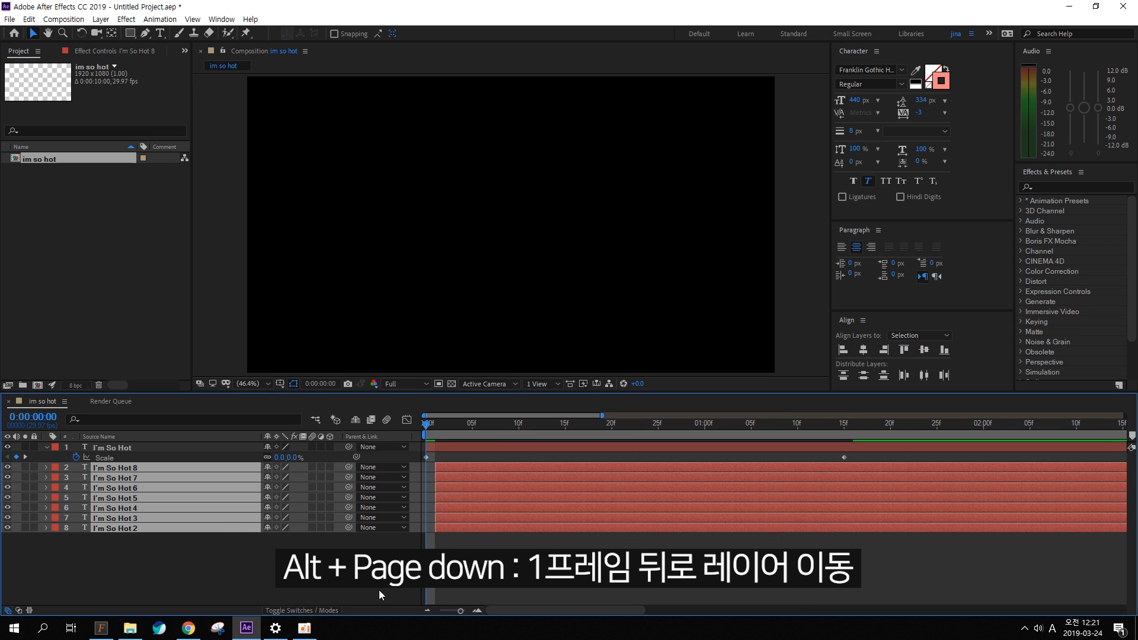
key("equal")
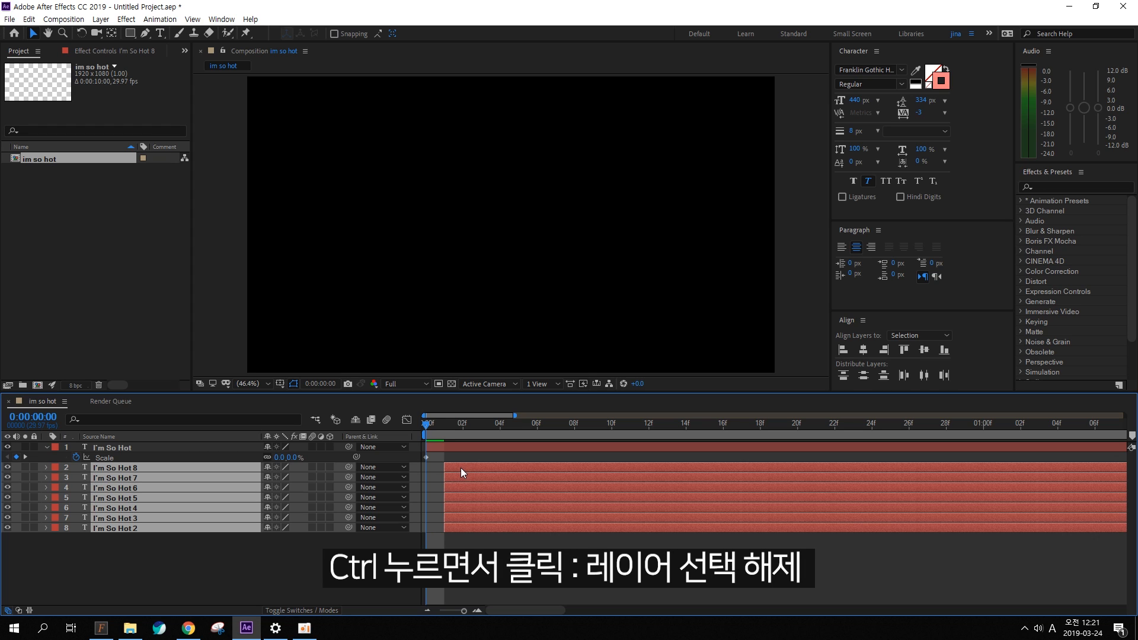
left_click(460, 468, "ctrl")
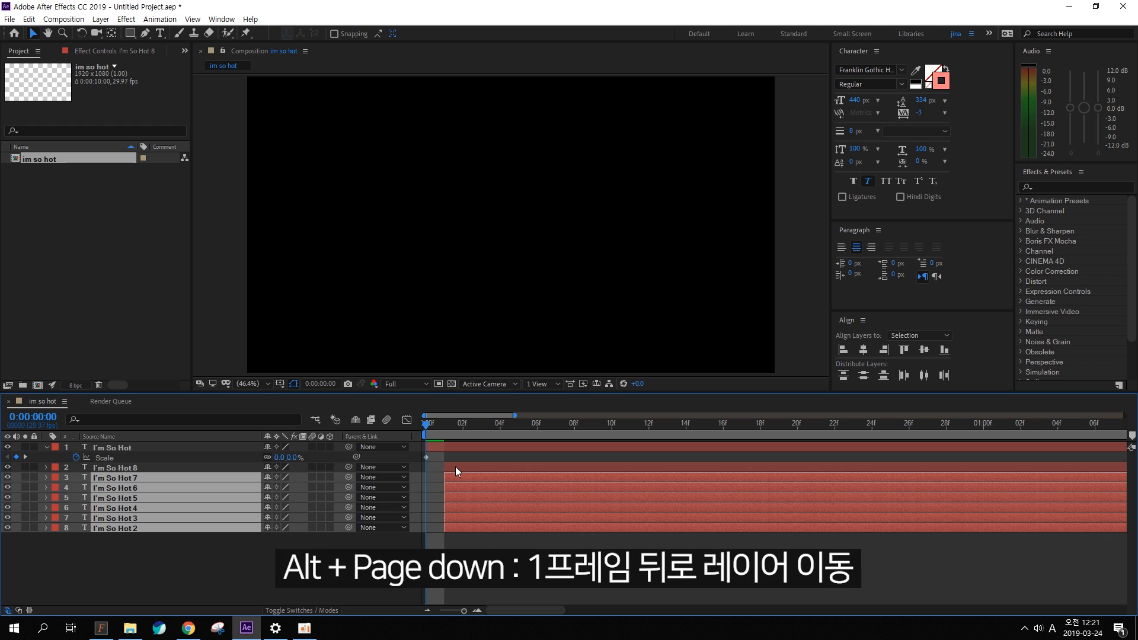
key("alt+Page_Down")
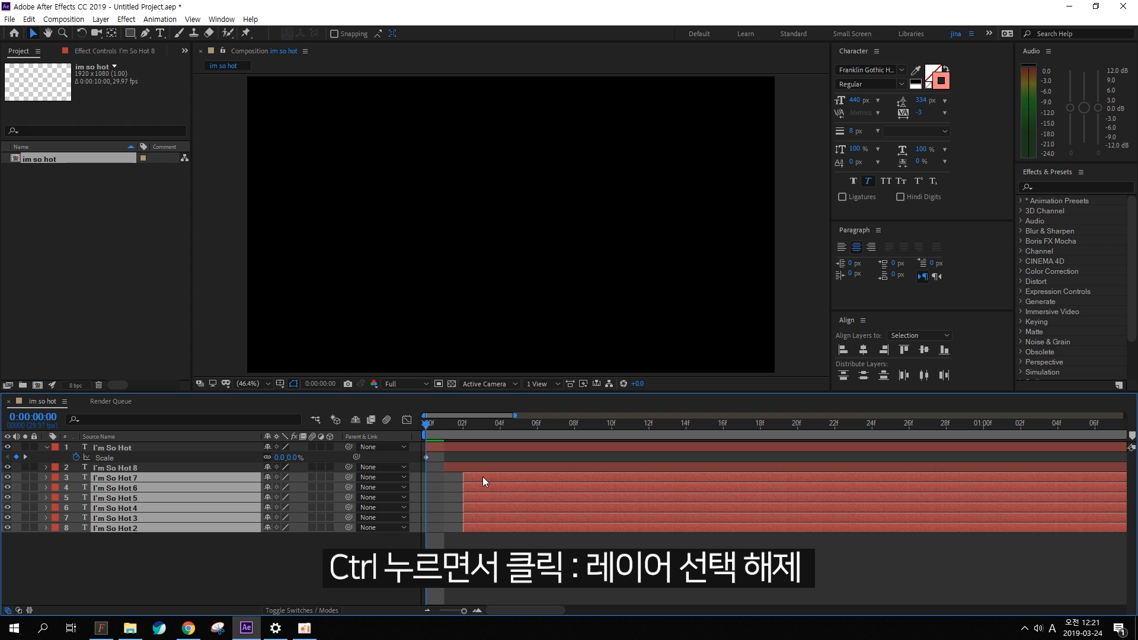
left_click(483, 477, "ctrl")
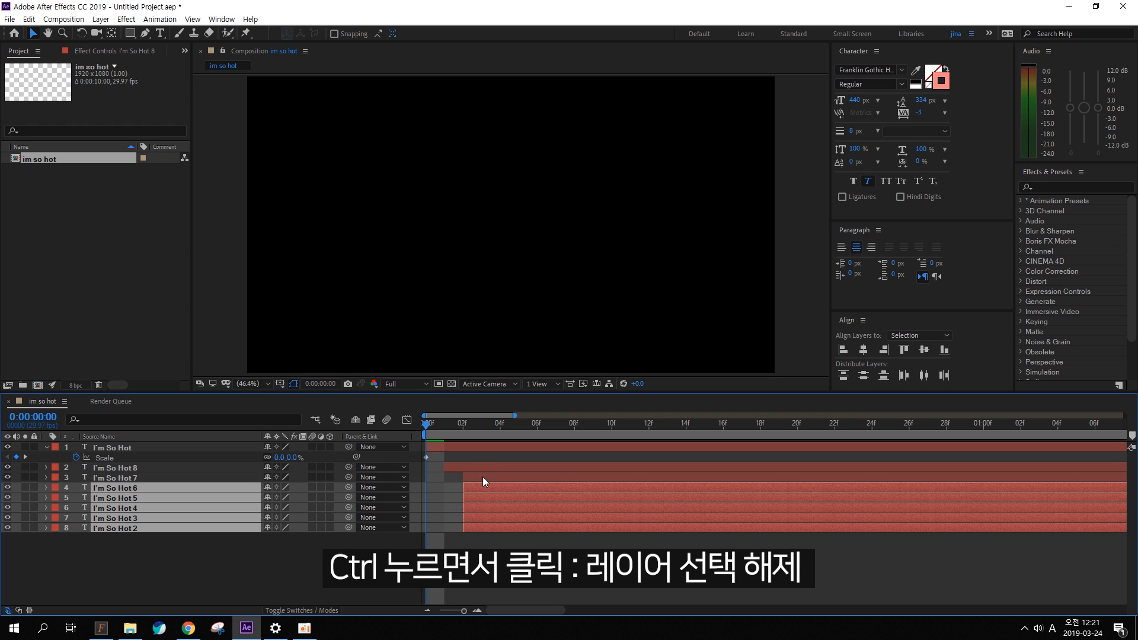
key("alt+Page_Down")
left_click(496, 488, "ctrl")
key("alt+Page_Down")
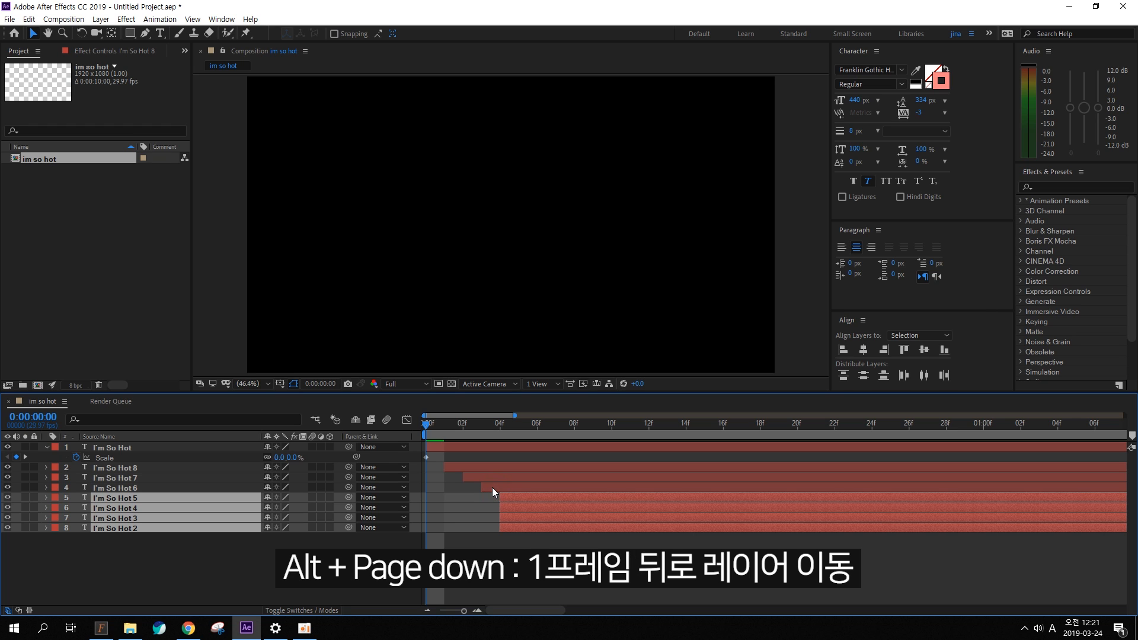
left_click(513, 499, "ctrl")
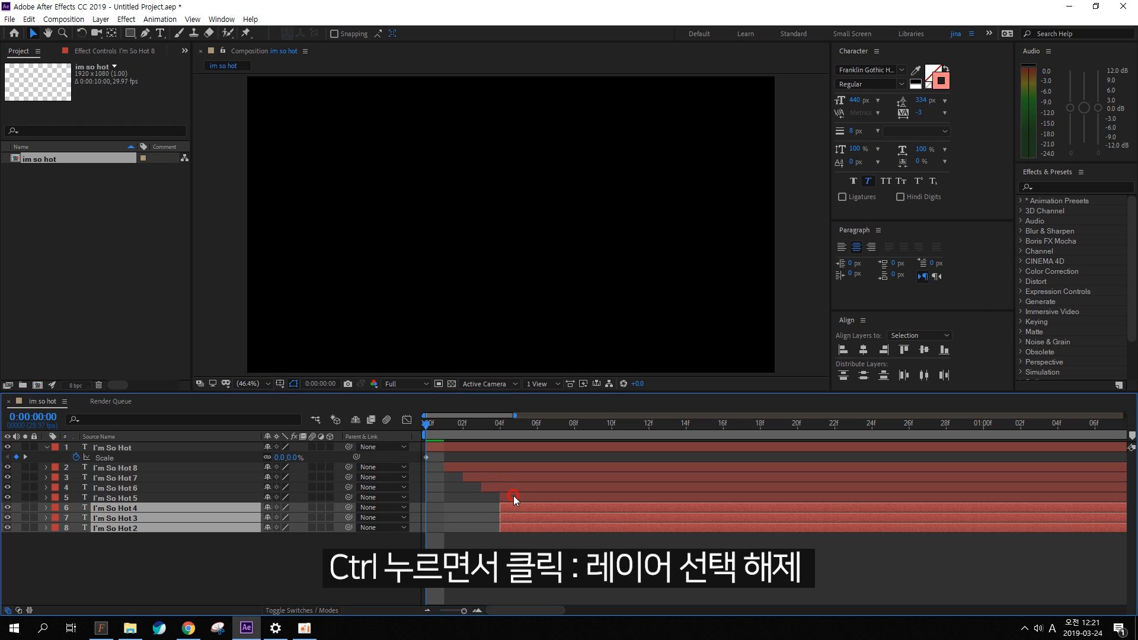
key("alt+Page_Down")
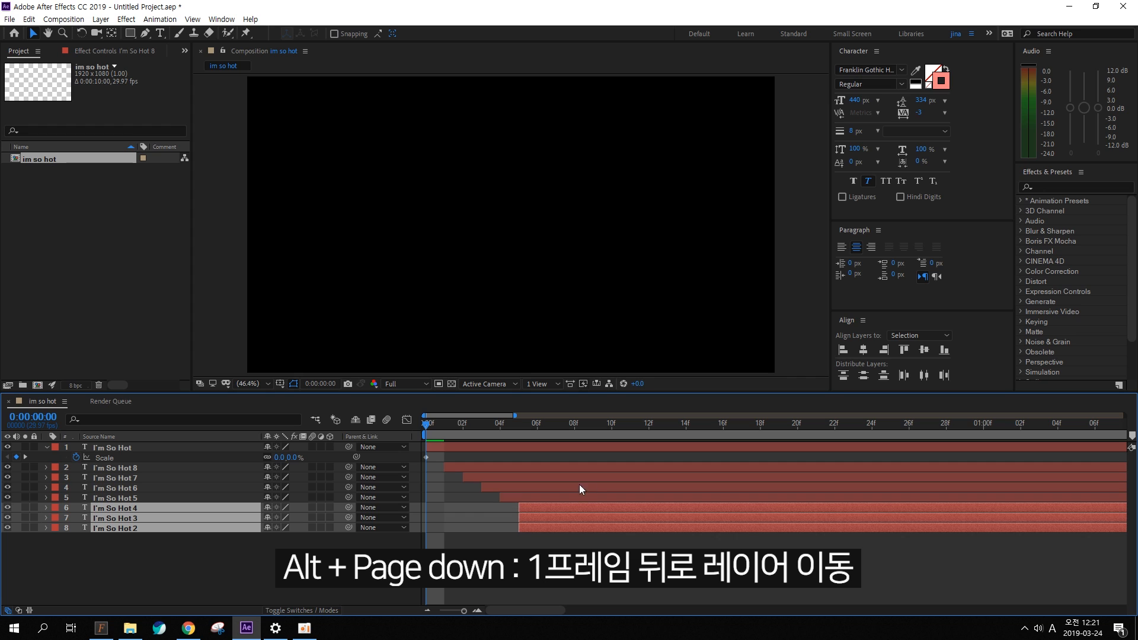
left_click(536, 508, "ctrl")
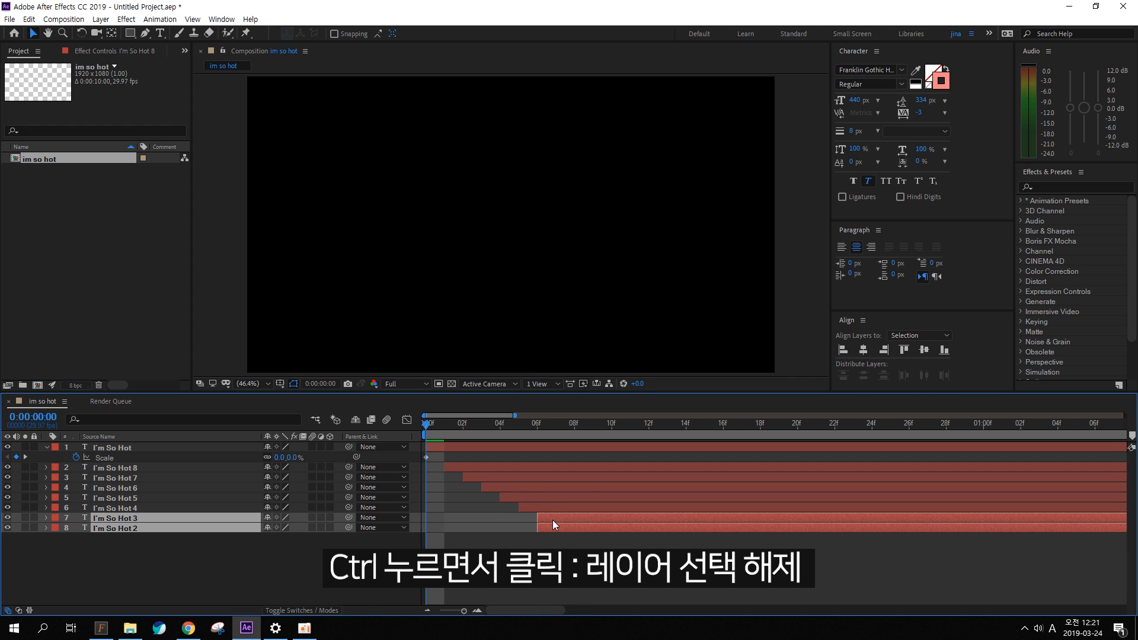
left_click(552, 519, "ctrl")
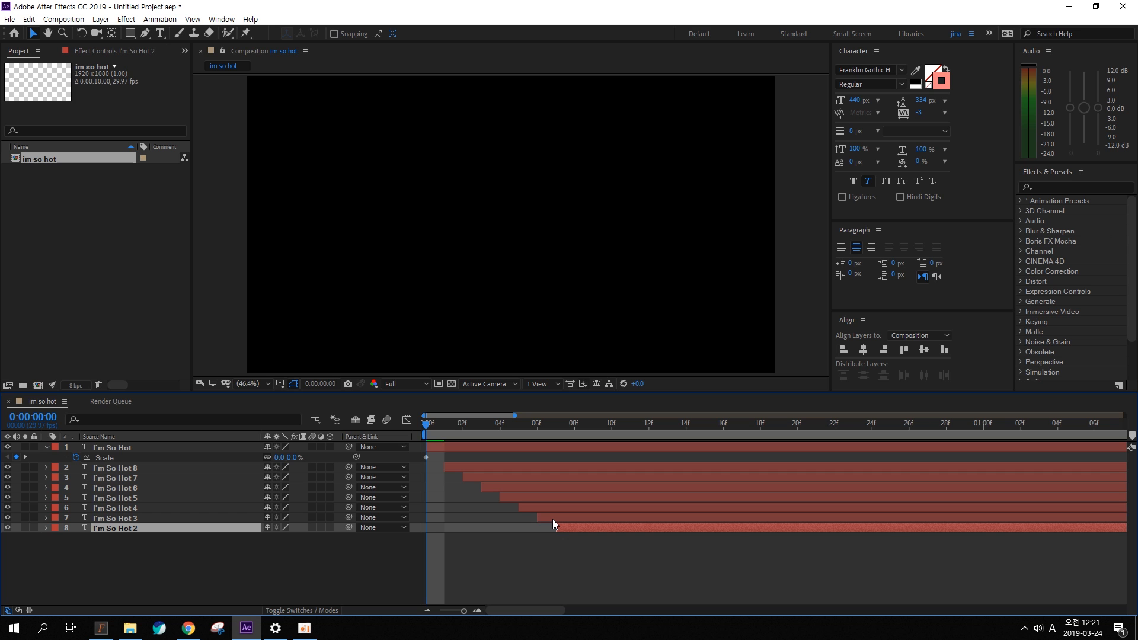
- Preview the staggered outline animation from the first frame
left_click(218, 628)
scroll(495, 521, "down", 3)
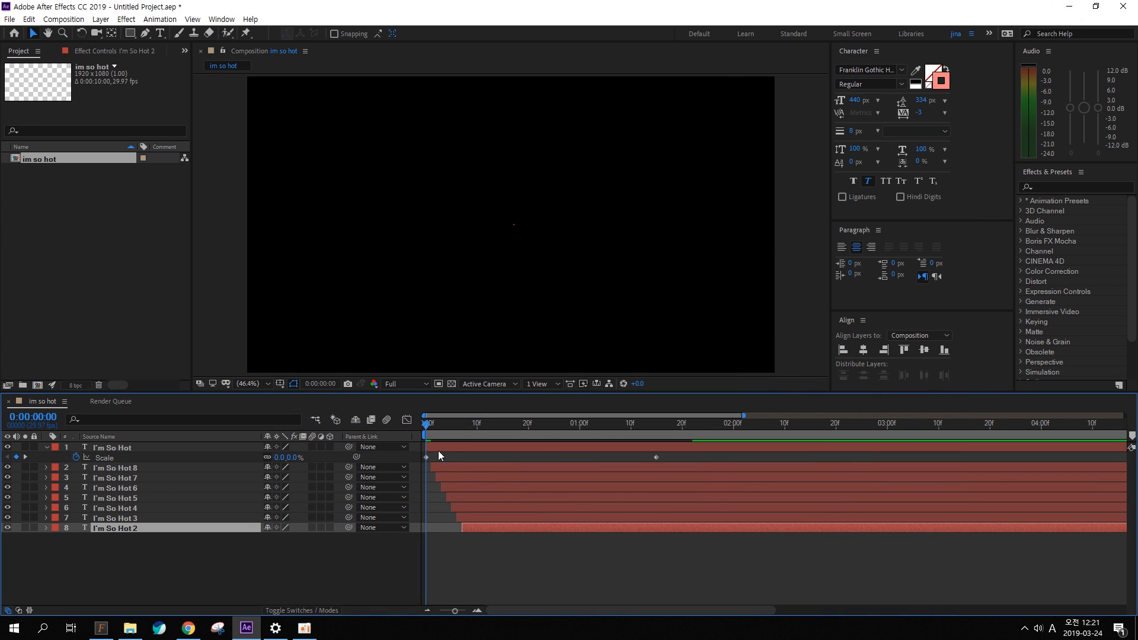
key("space")
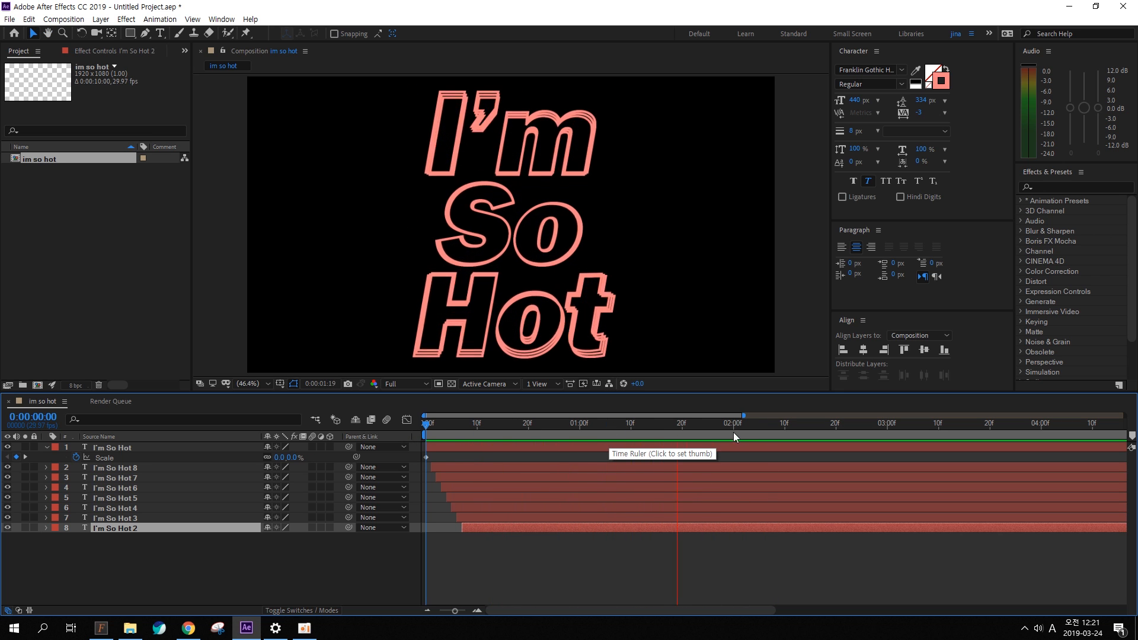
- Replay the staggered outline animation and pause it at 0:00:01:12
key("space")
key("space")
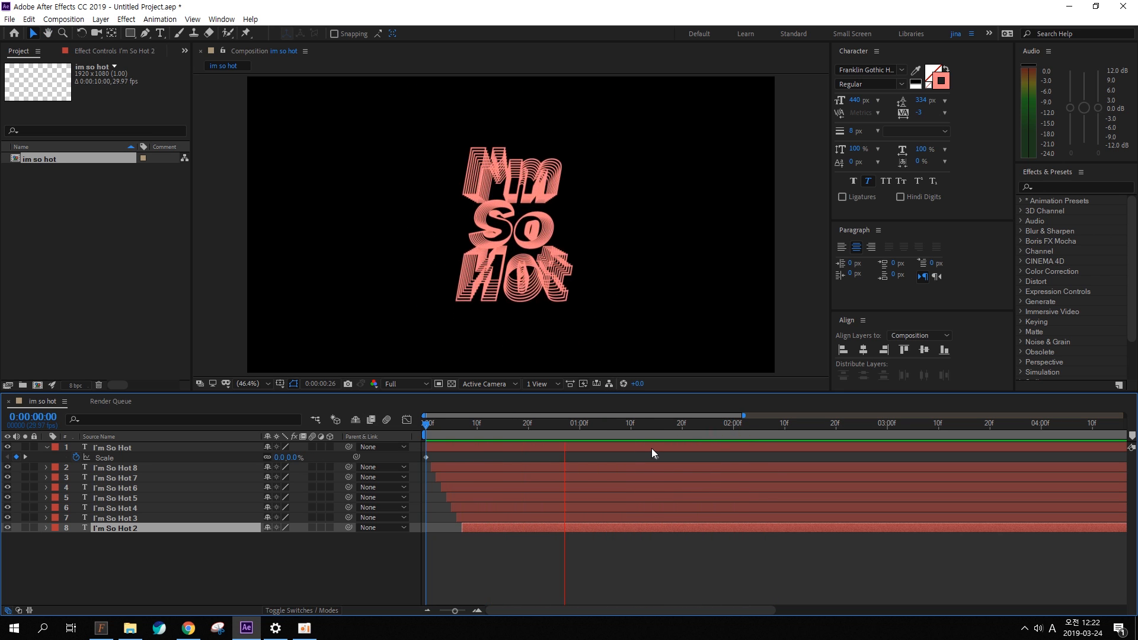
key("space")
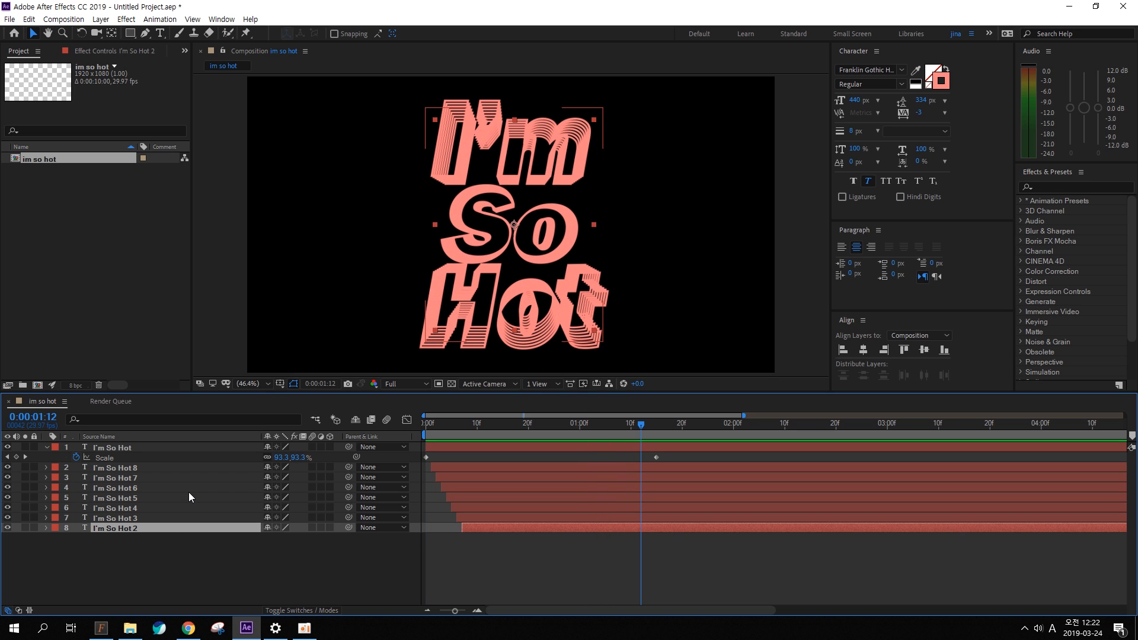
mouse_move(465, 481)
left_mouse_down()
mouse_move(415, 521)
mouse_move(468, 538)
left_mouse_up()
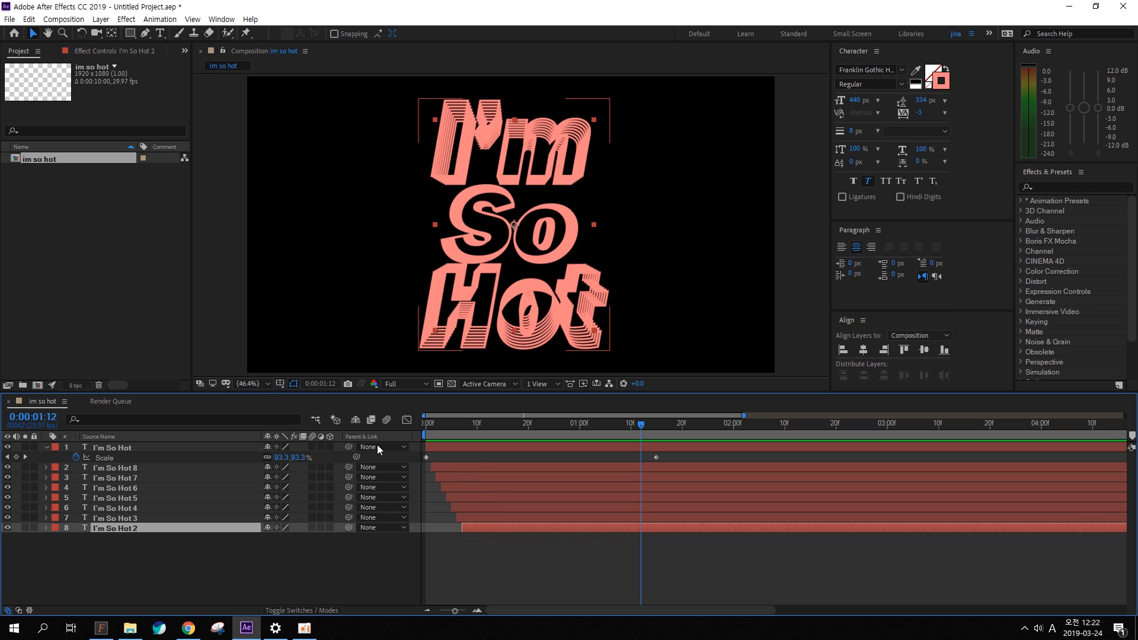
- Switch to the browser to examine the title's outline colours in the MOMOLAND teaser
left_click(148, 448)
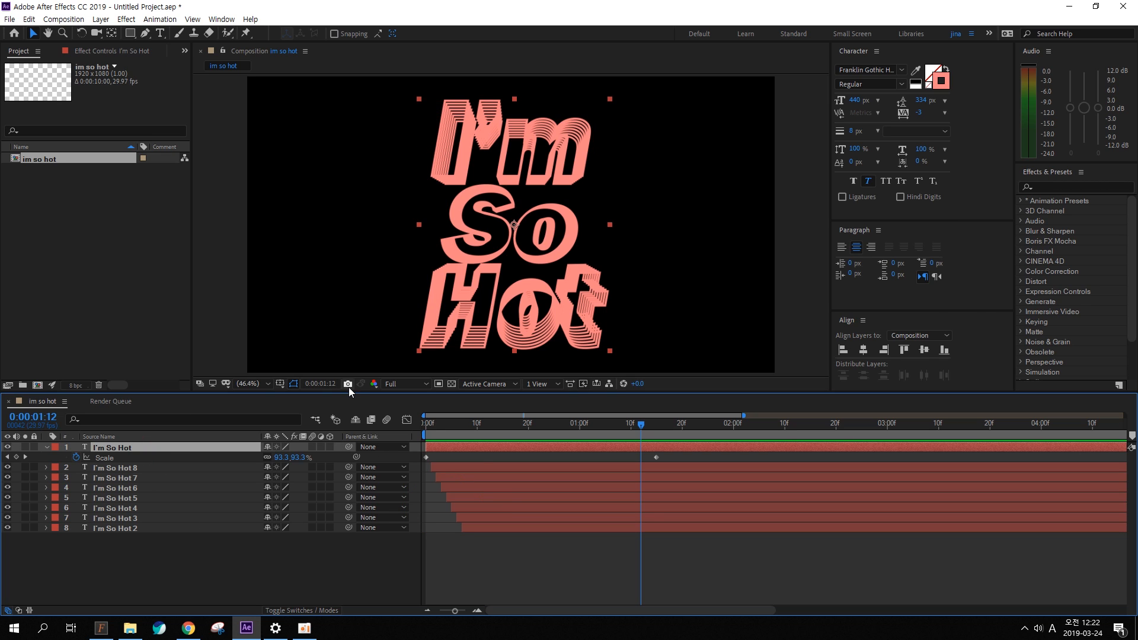
left_click(188, 628)
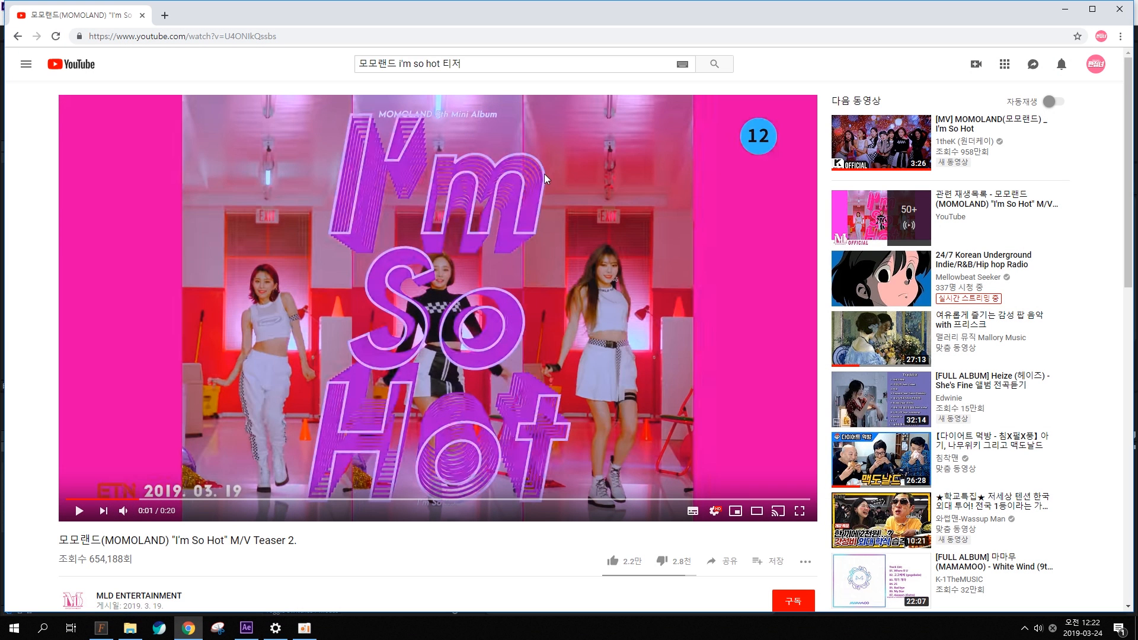
left_click(1065, 9)
- Change the stroke colour of the front I'm So Hot layer to a very light pink
left_click(170, 449)
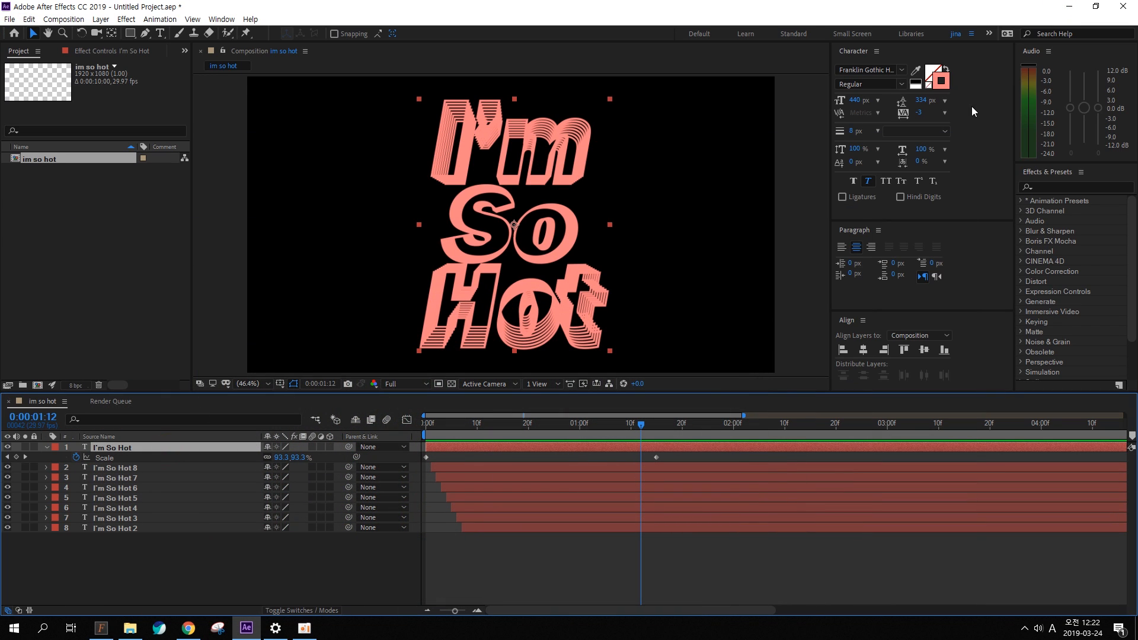
left_click(944, 87)
left_click_drag(610, 383, 580, 380)
mouse_move(750, 413)
left_mouse_down()
mouse_move(749, 387)
mouse_move(756, 394)
left_mouse_up()
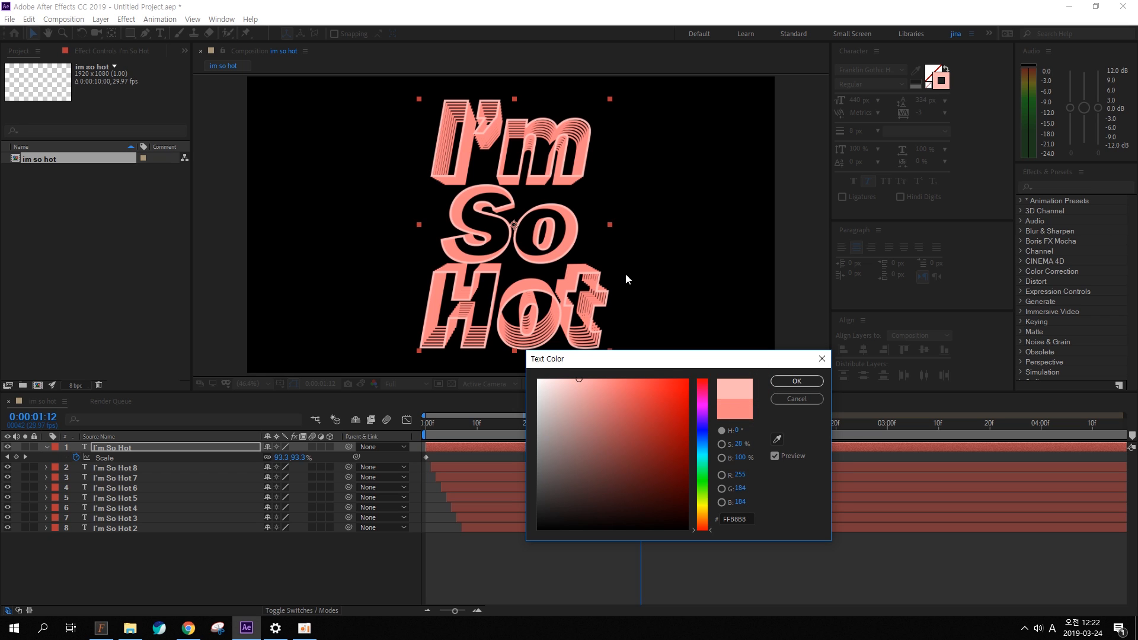
left_click_drag(579, 377, 573, 375)
left_click(797, 381)
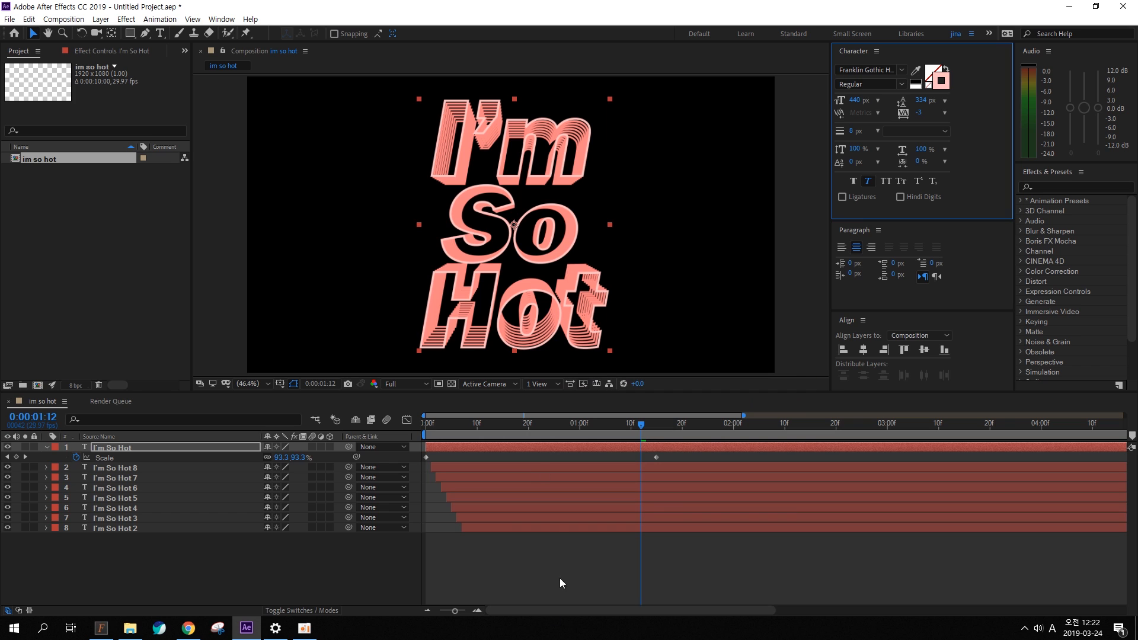
- Set the stroke colour of the seven duplicates, I'm So Hot 8 through I'm So Hot 2, to FF6262
left_click(542, 467)
left_click(554, 529, "shift")
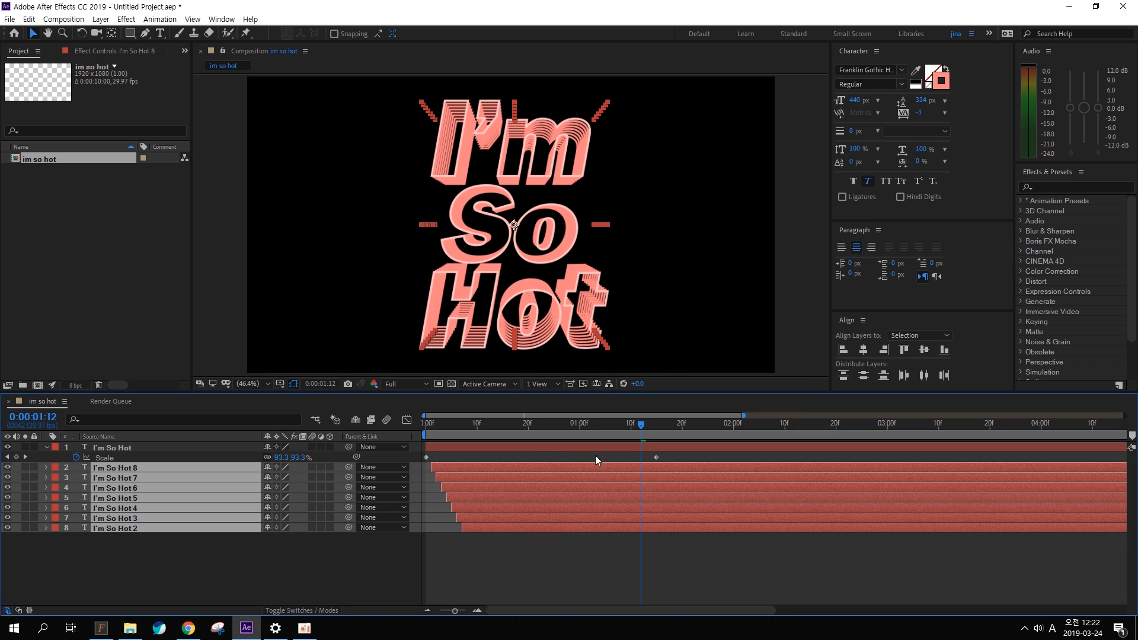
left_click(939, 80)
left_click_drag(615, 382, 631, 378)
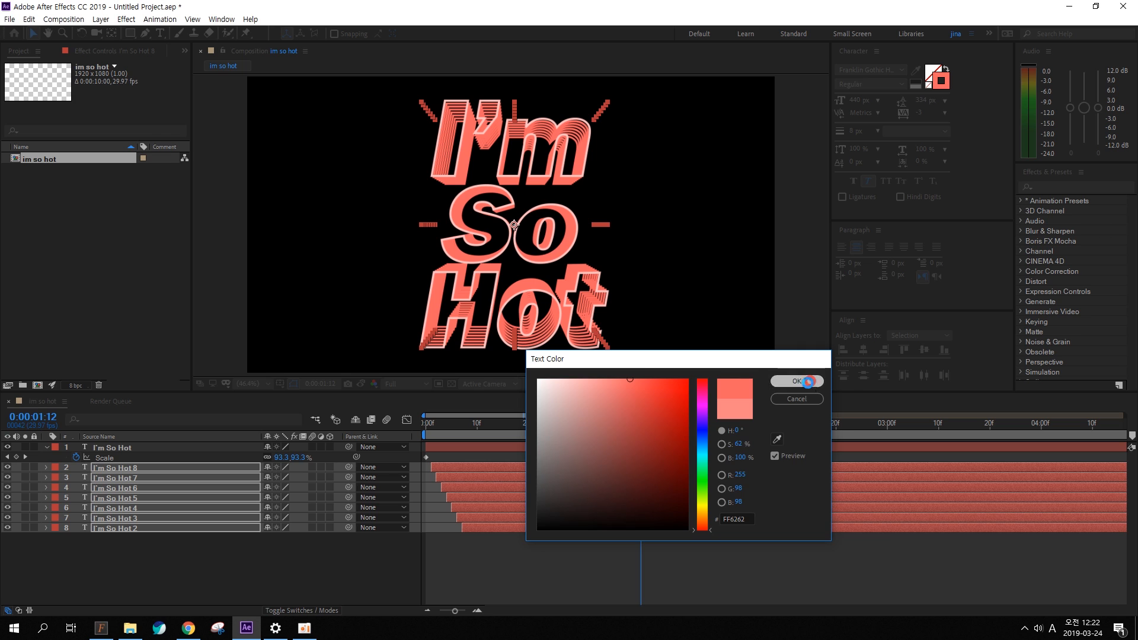
left_click(810, 382)
- Preview the recoloured outlines from the first frame, scrub to frame 8 and deselect all layers
key("Home")
key("space")
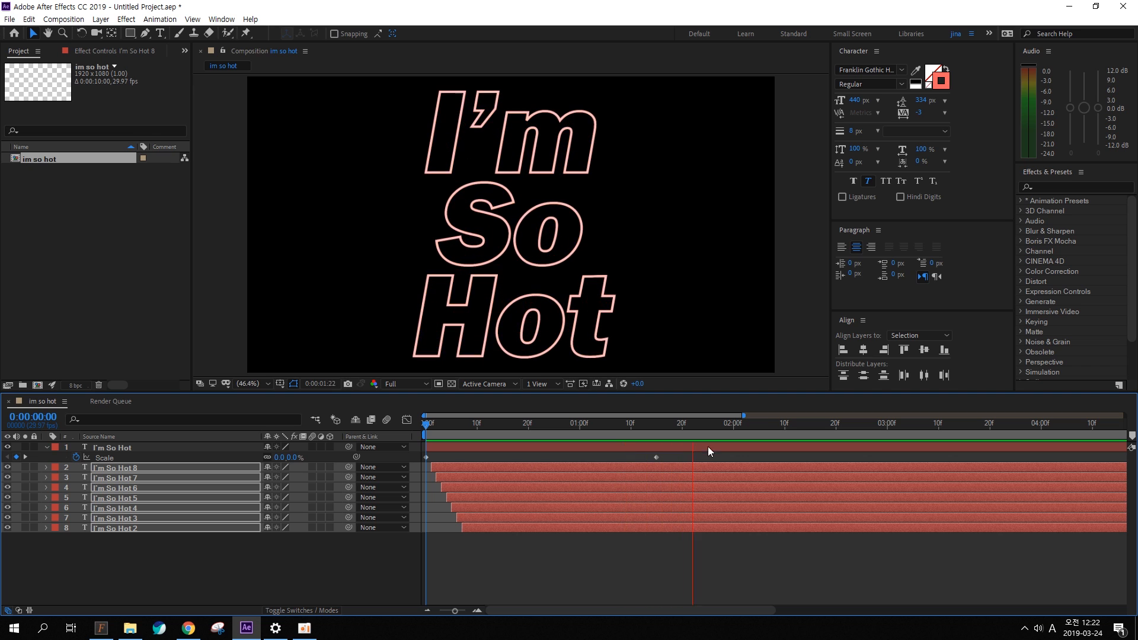
left_click(428, 425)
left_click_drag(429, 425, 467, 425)
left_click(394, 553)
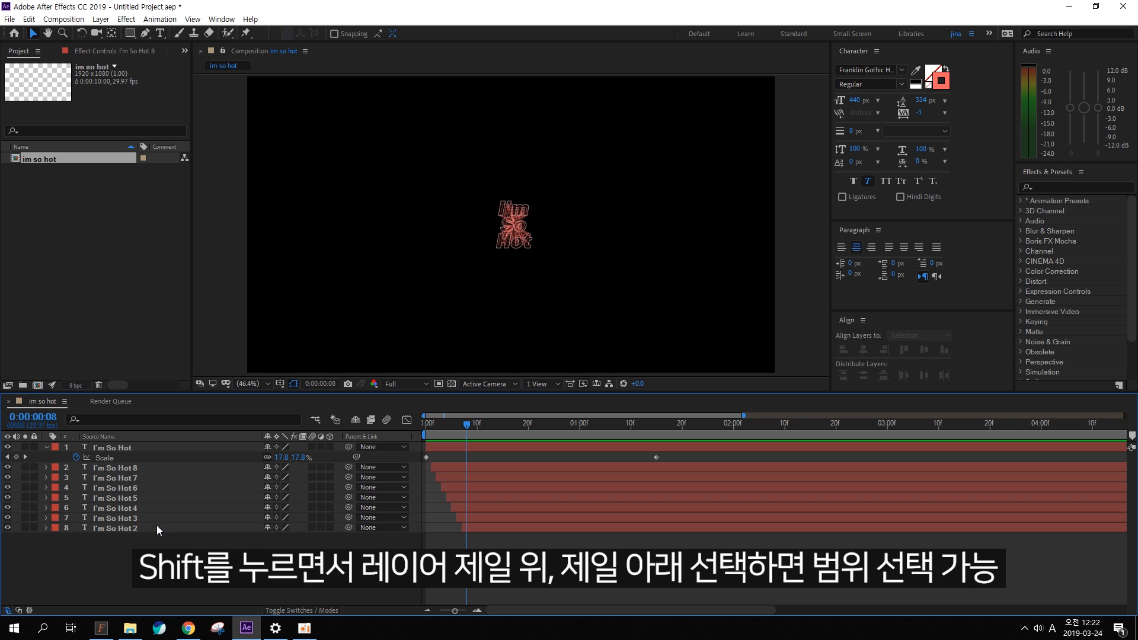
- Pre-compose all eight I'm So Hot text layers into a new composition named "intro text"
left_click(156, 527)
left_click(154, 446, "shift")
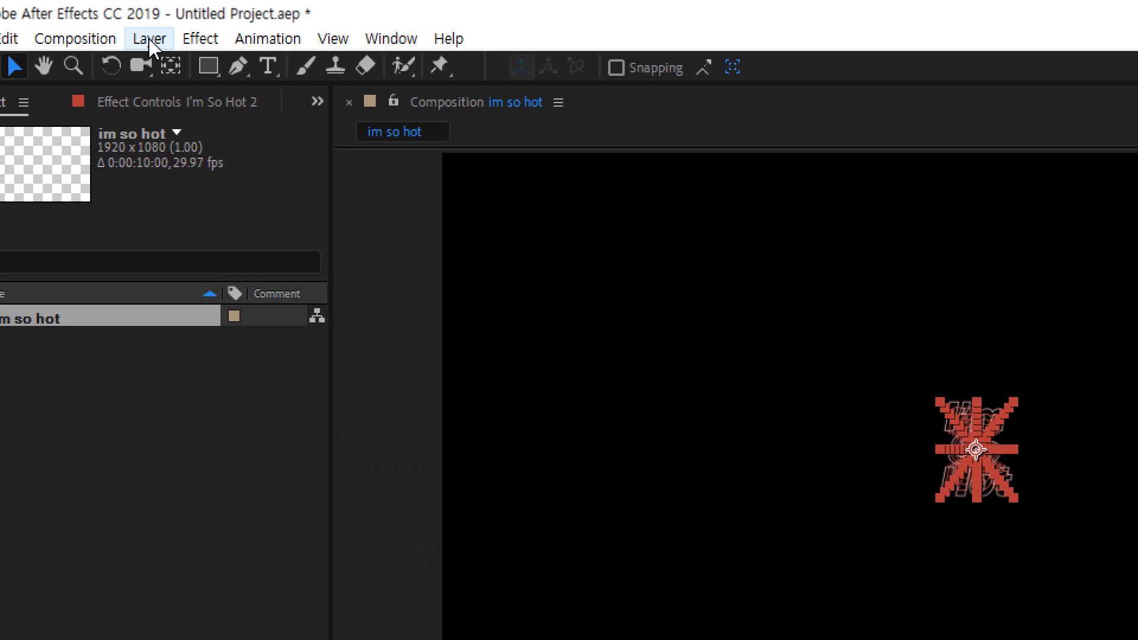
left_click(150, 41)
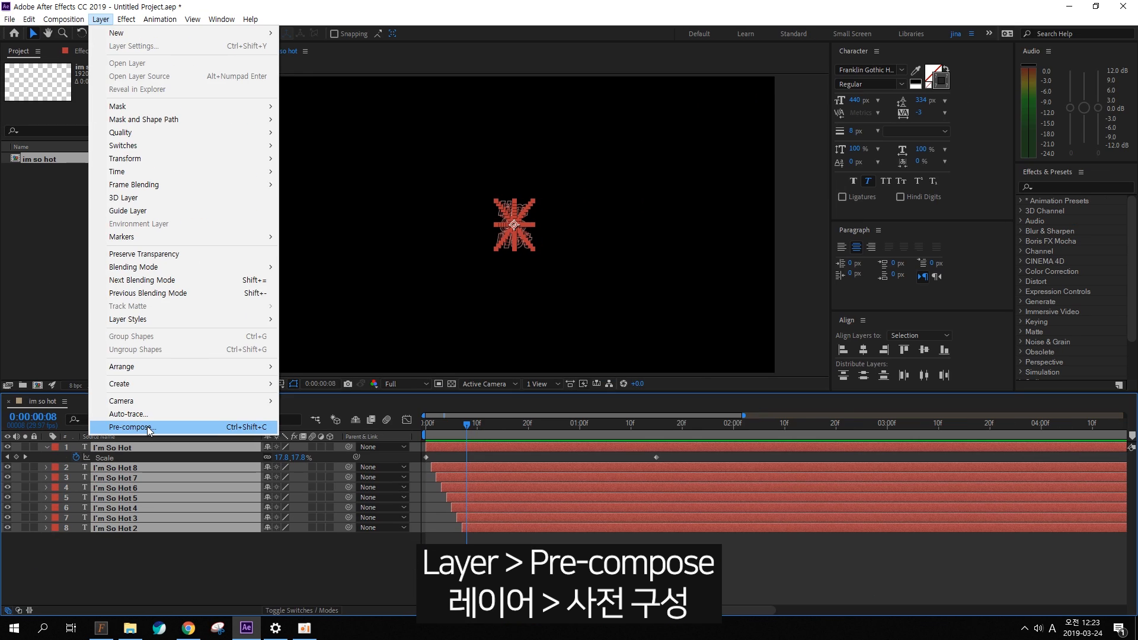
left_click(244, 358)
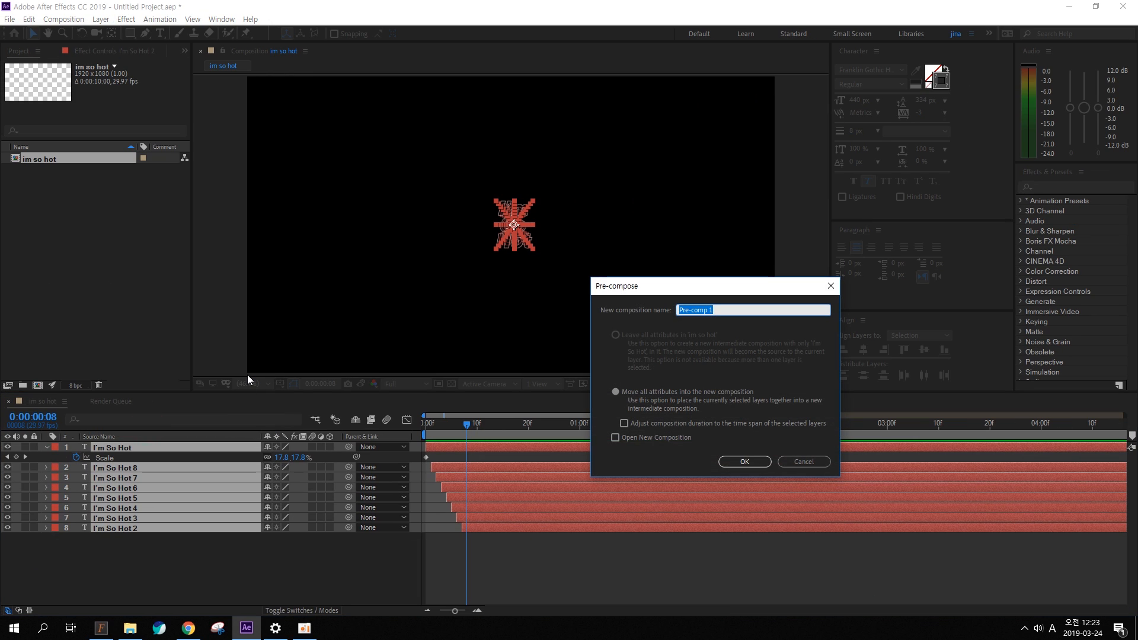
left_click_drag(639, 289, 498, 290)
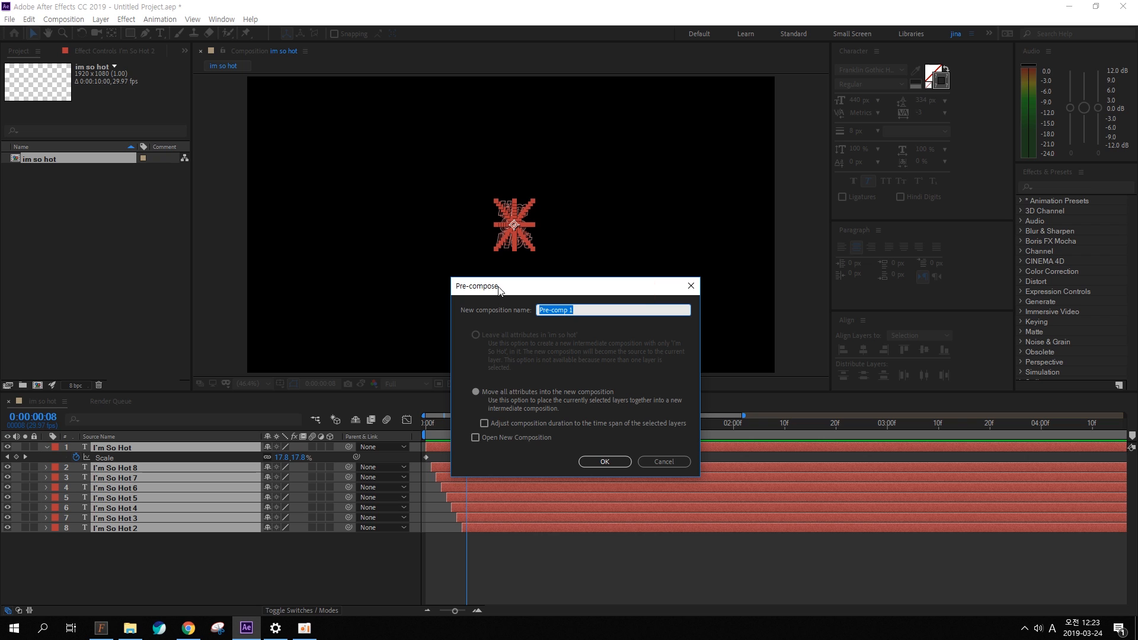
type("intro text")
key("Return")
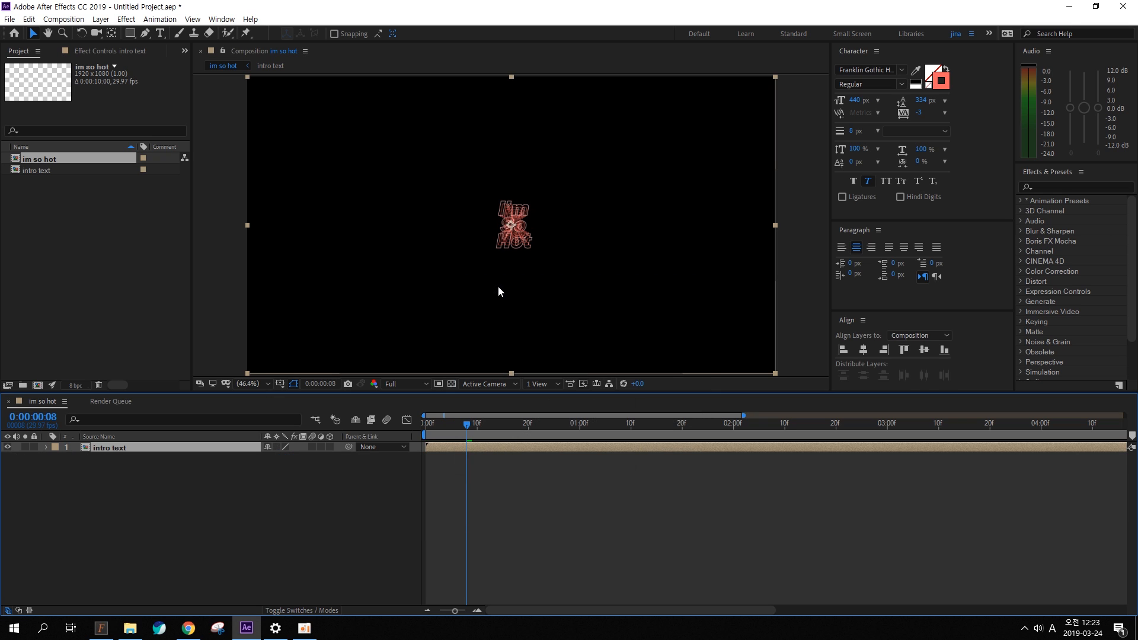
- Preview the intro text layer from the start and compare it with the teaser in the browser
left_click_drag(461, 425, 383, 421)
key("space")
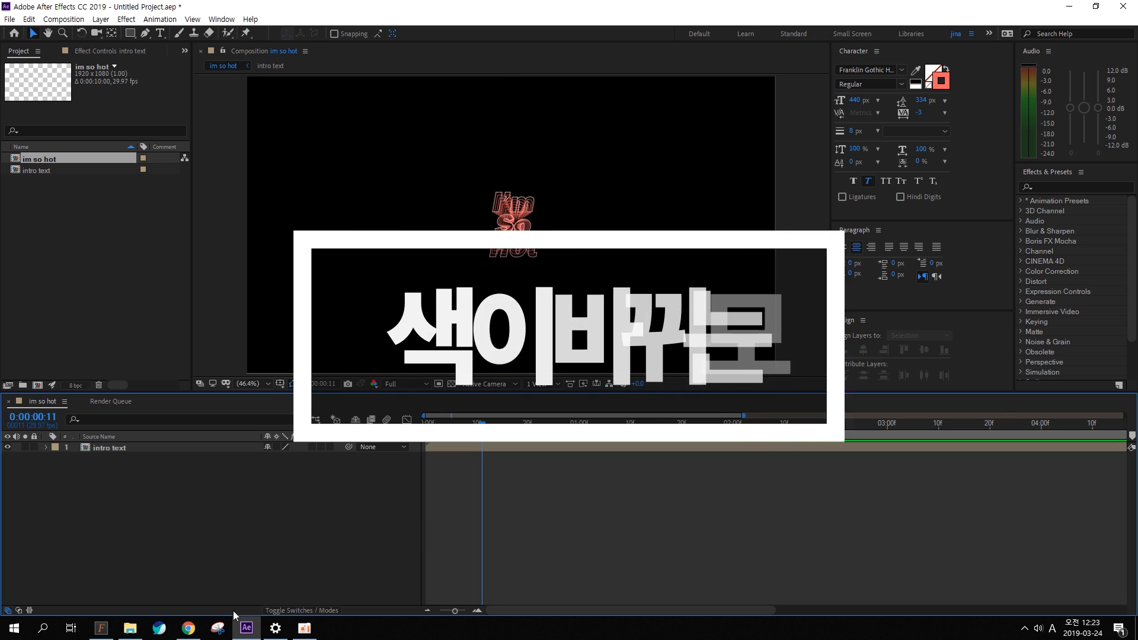
left_click(189, 628)
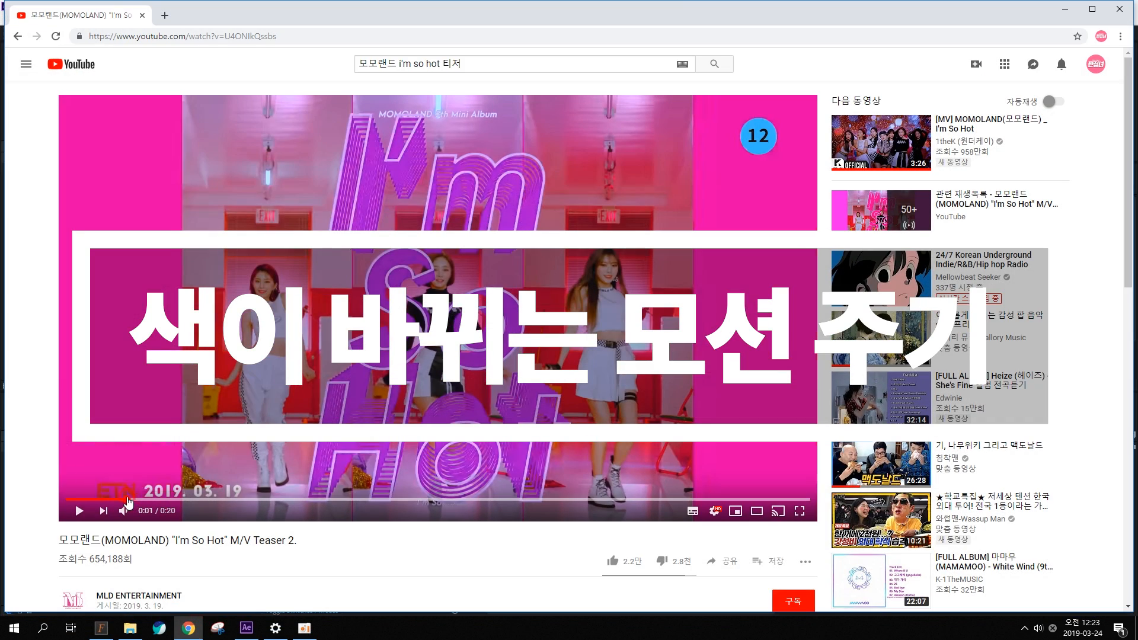
left_click(1074, 13)
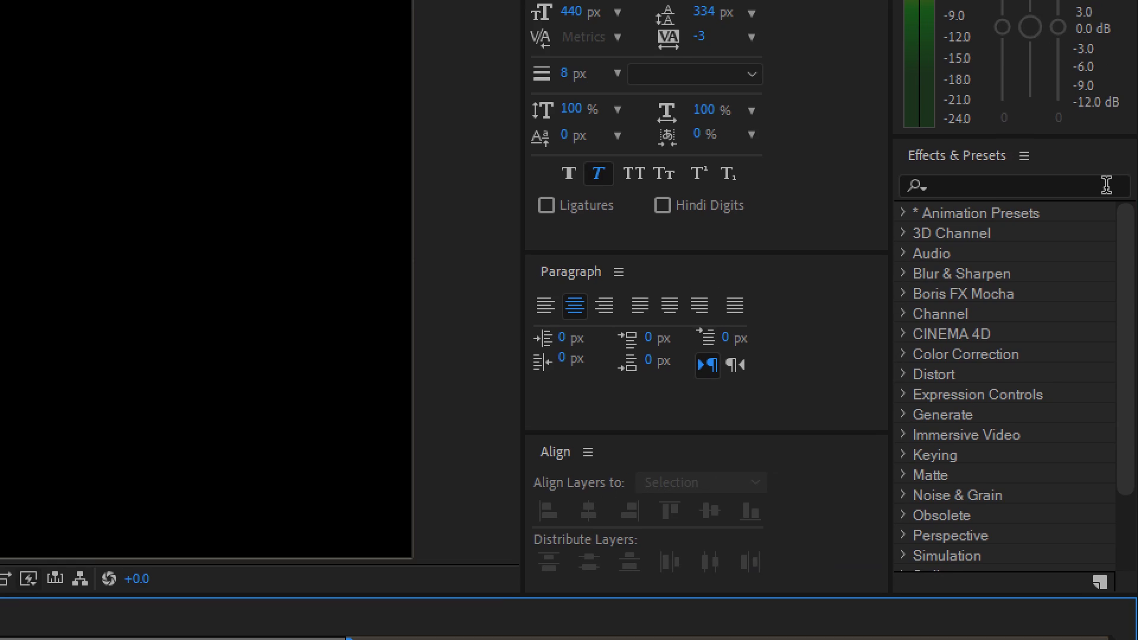
- Find the Hue/Saturation effect by searching for "hue" and apply it to the intro text layer
left_click(1032, 184)
type("hue")
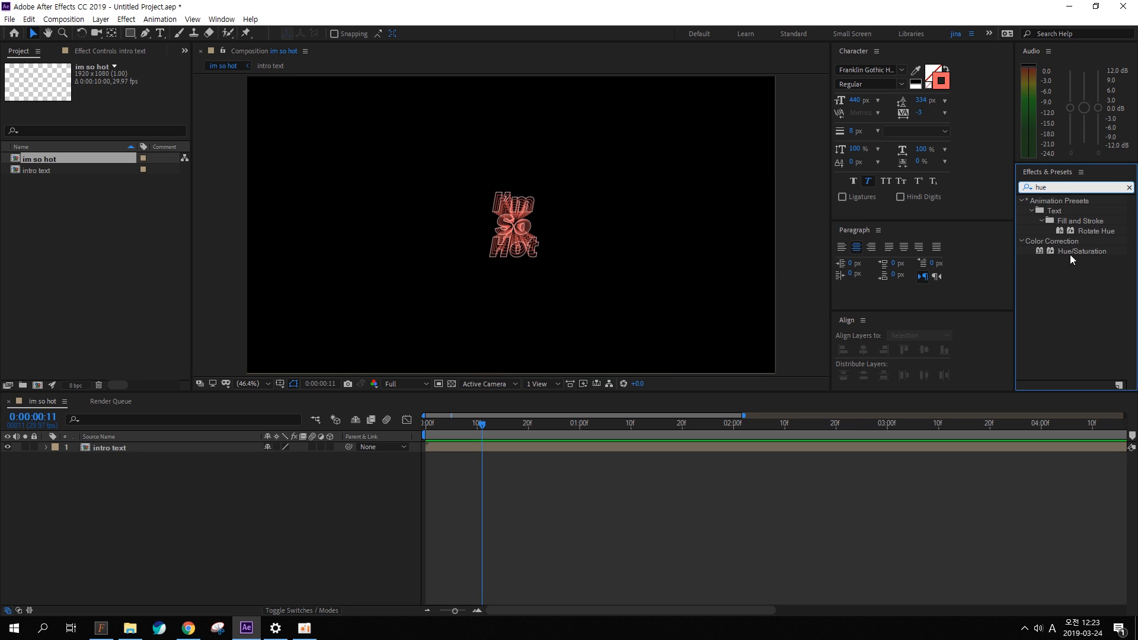
left_click_drag(1073, 251, 149, 448)
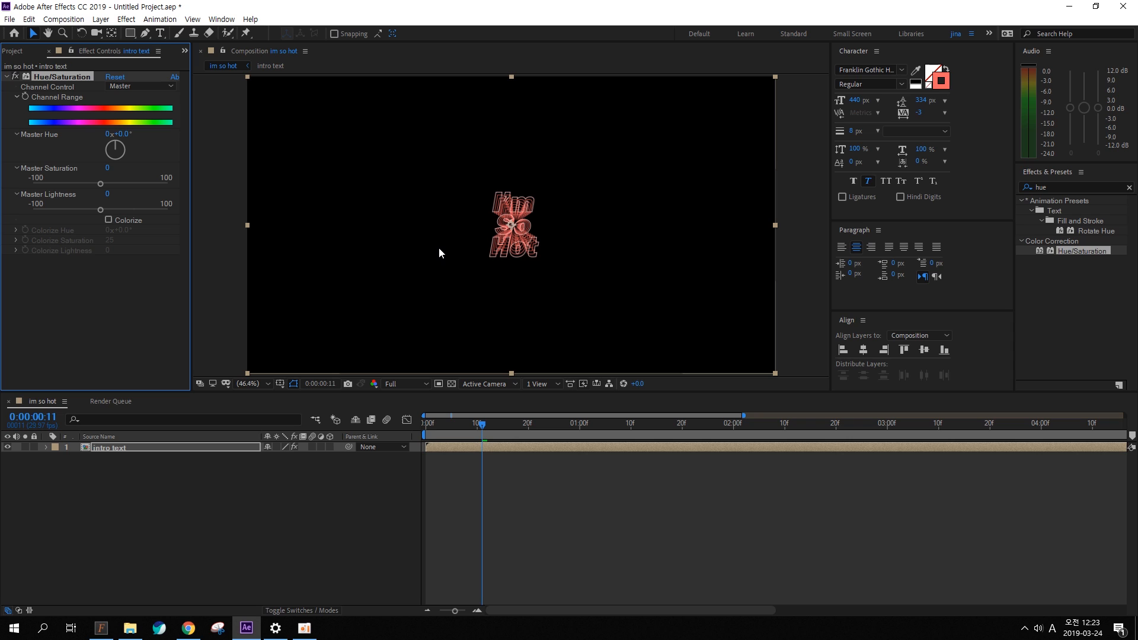
key("ctrl+2")
mouse_move(343, 238)
left_mouse_down()
mouse_move(354, 263)
mouse_move(390, 240)
mouse_move(372, 275)
mouse_move(424, 236)
mouse_move(453, 240)
mouse_move(461, 223)
mouse_move(490, 253)
left_mouse_up()
mouse_move(320, 236)
left_mouse_down()
mouse_move(98, 135)
mouse_move(76, 107)
mouse_move(107, 107)
mouse_move(39, 119)
left_mouse_up()
mouse_move(86, 70)
left_mouse_down()
mouse_move(45, 106)
mouse_move(53, 85)
left_mouse_up()
mouse_move(325, 249)
left_mouse_down()
mouse_move(139, 192)
mouse_move(126, 215)
mouse_move(138, 238)
left_mouse_up()
left_click_drag(135, 226, 160, 216)
left_click_drag(63, 227, 92, 239)
left_click_drag(83, 250, 98, 249)
key("Escape")
- Enable Colorize in the Hue/Saturation effect and set Colorize Saturation to 100
left_click(109, 221)
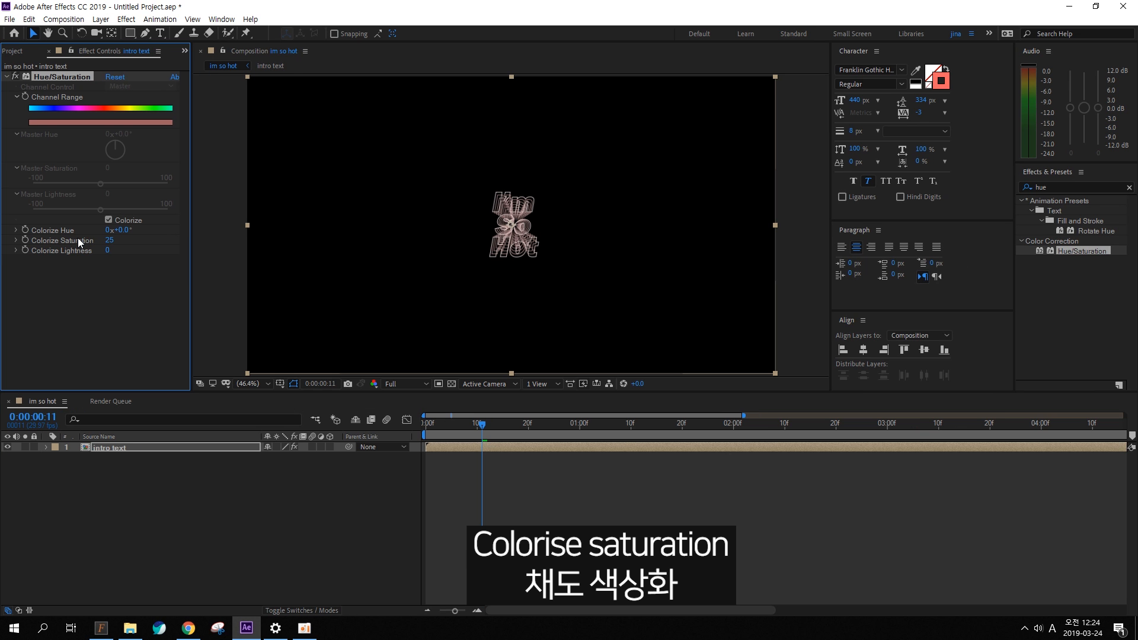
left_click_drag(219, 240, 755, 242)
left_click_drag(379, 242, 584, 240)
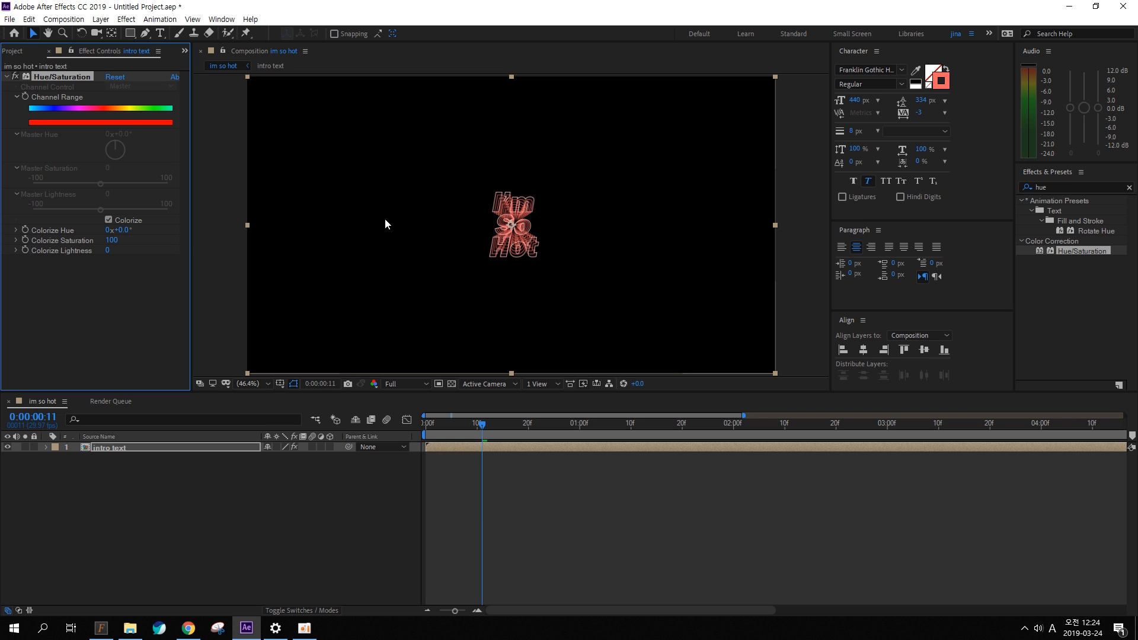
left_click_drag(483, 424, 518, 427)
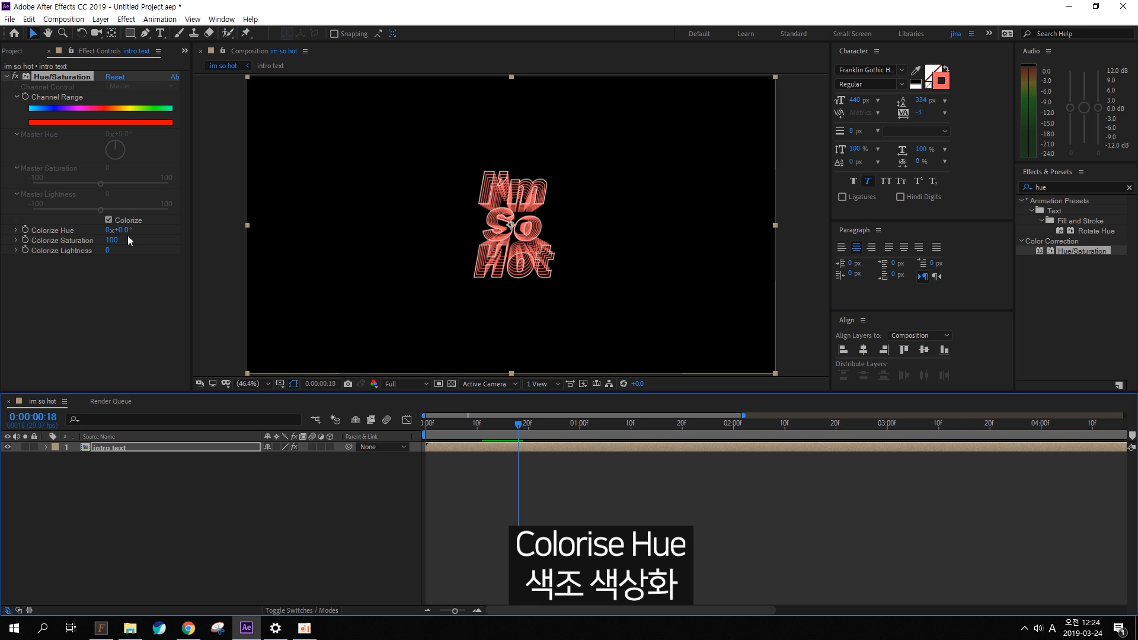
mouse_move(124, 234)
left_mouse_down()
mouse_move(156, 229)
mouse_move(118, 230)
mouse_move(244, 237)
mouse_move(119, 237)
mouse_move(189, 239)
mouse_move(138, 235)
left_mouse_up()
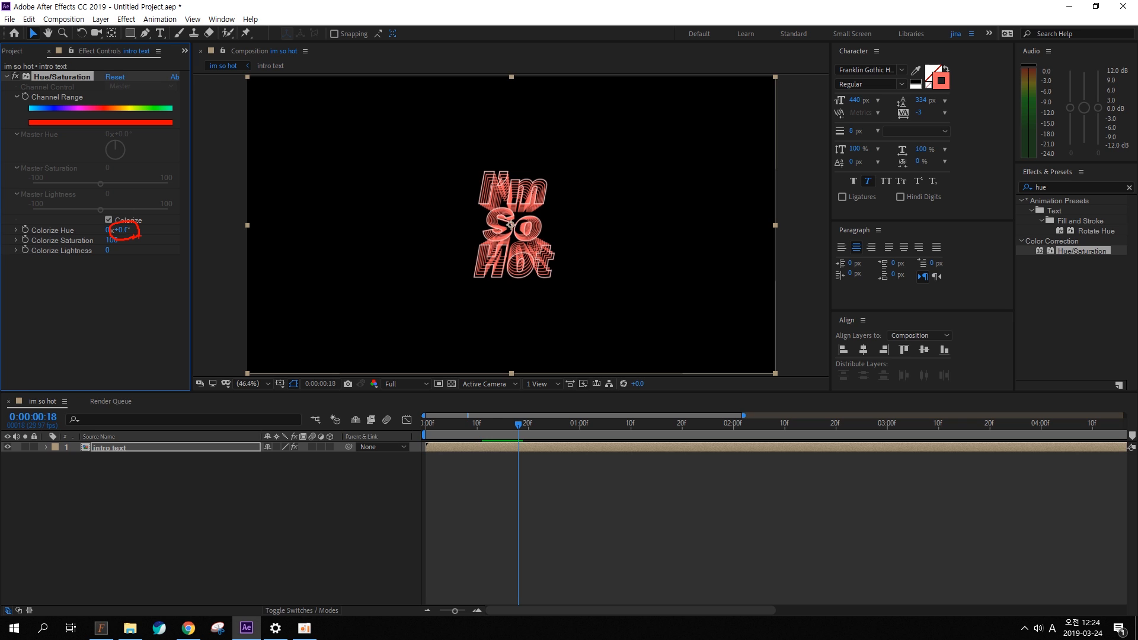
mouse_move(434, 576)
left_mouse_down()
mouse_move(953, 342)
mouse_move(1088, 48)
mouse_move(1072, 70)
mouse_move(1114, 61)
left_mouse_up()
left_click_drag(818, 2, 1135, 54)
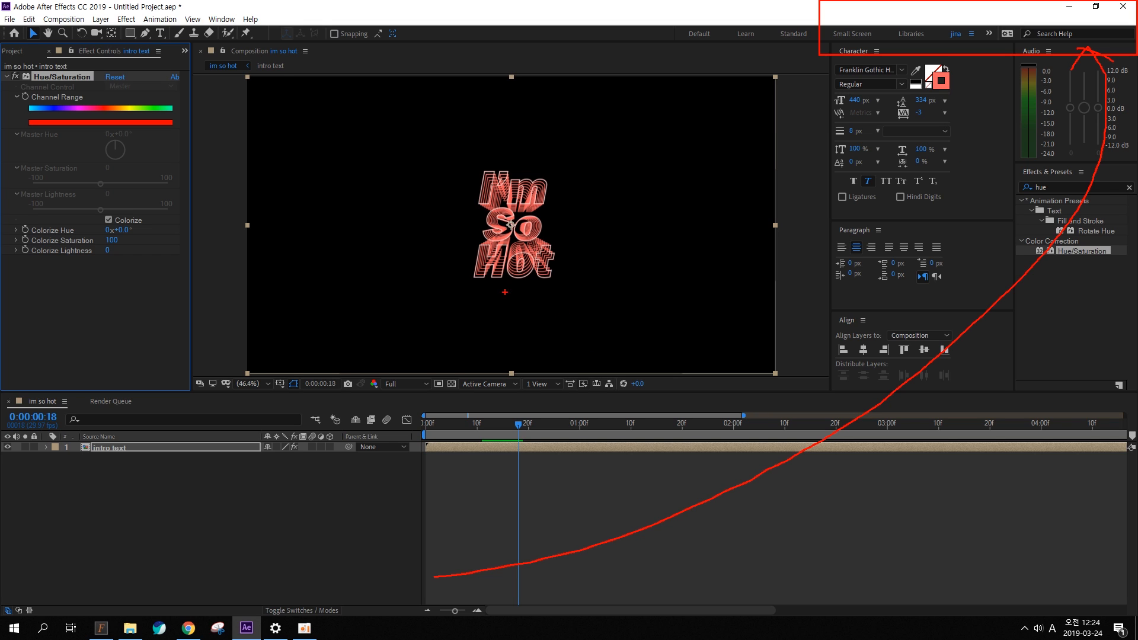
mouse_move(427, 320)
left_mouse_down()
mouse_move(466, 310)
mouse_move(458, 330)
mouse_move(488, 311)
mouse_move(500, 325)
mouse_move(502, 306)
mouse_move(512, 347)
left_mouse_up()
key("Escape")
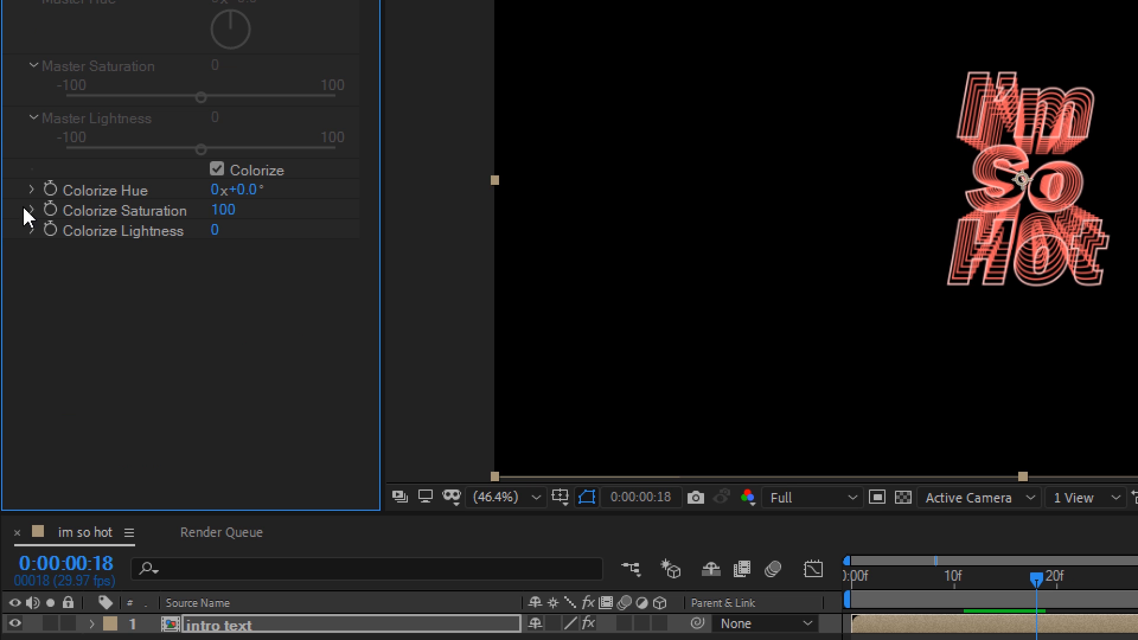
- Add the expression wiggle(15,100) to the Colorize Hue property of the intro text layer's Hue/Saturation effect
left_click(51, 187, "alt")
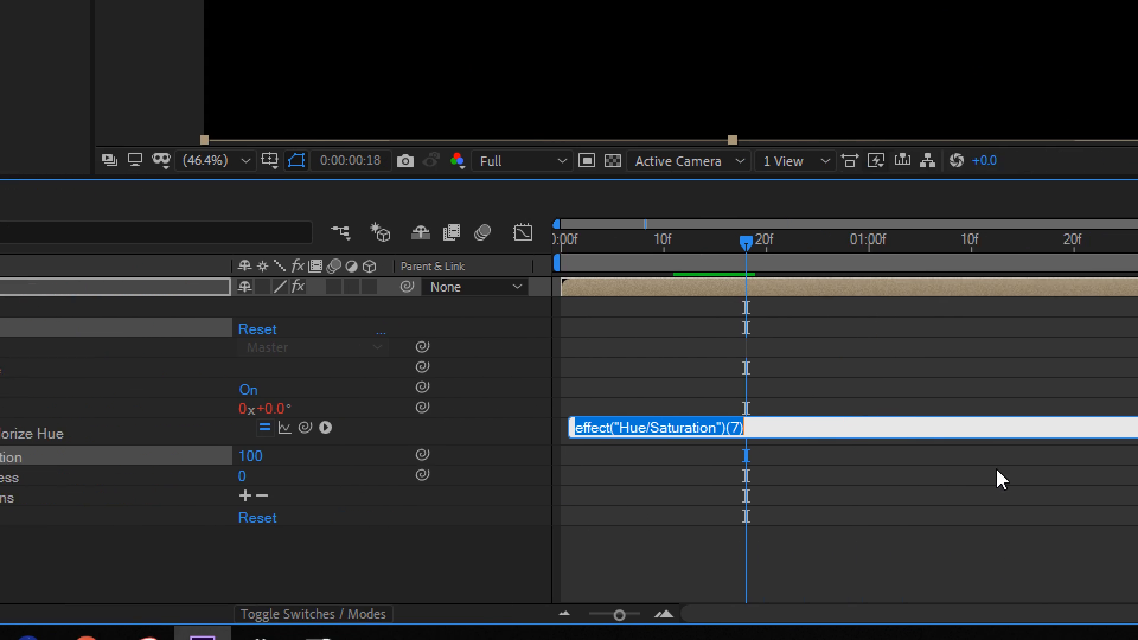
type("wi")
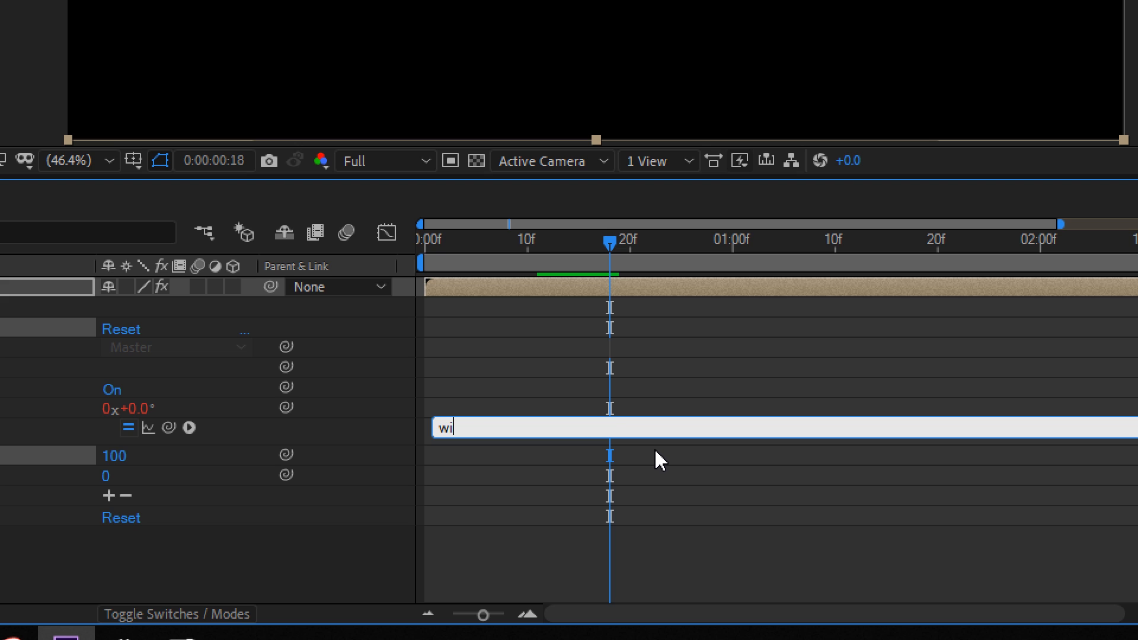
type("ggle(x,y)")
key("Left")
key("Left")
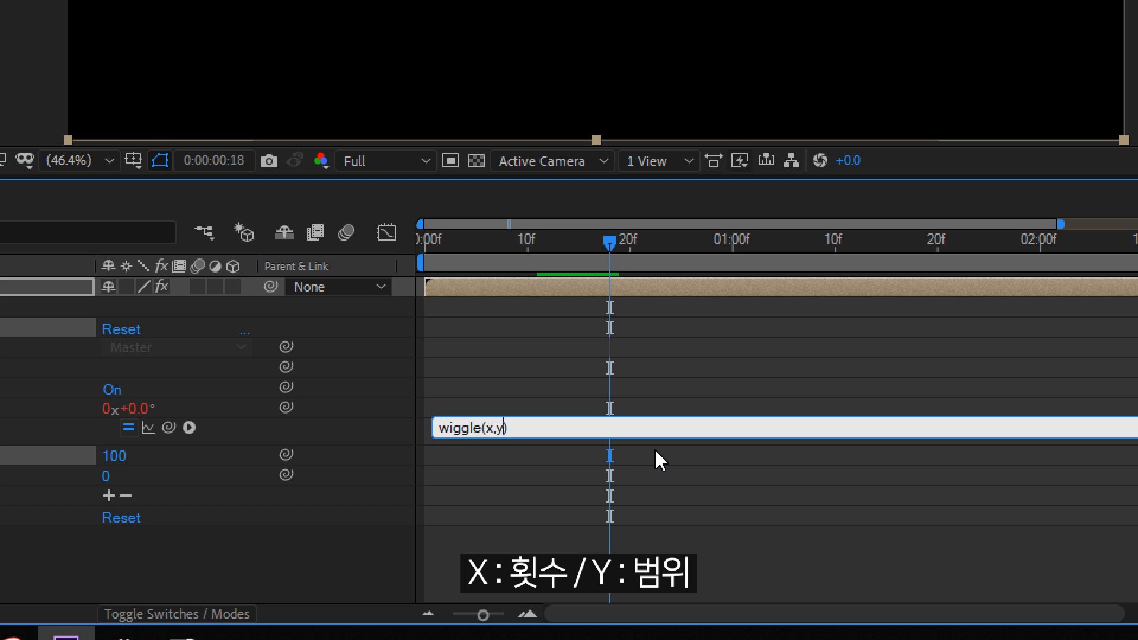
key("BackSpace")
type("15")
key("BackSpace")
type("100")
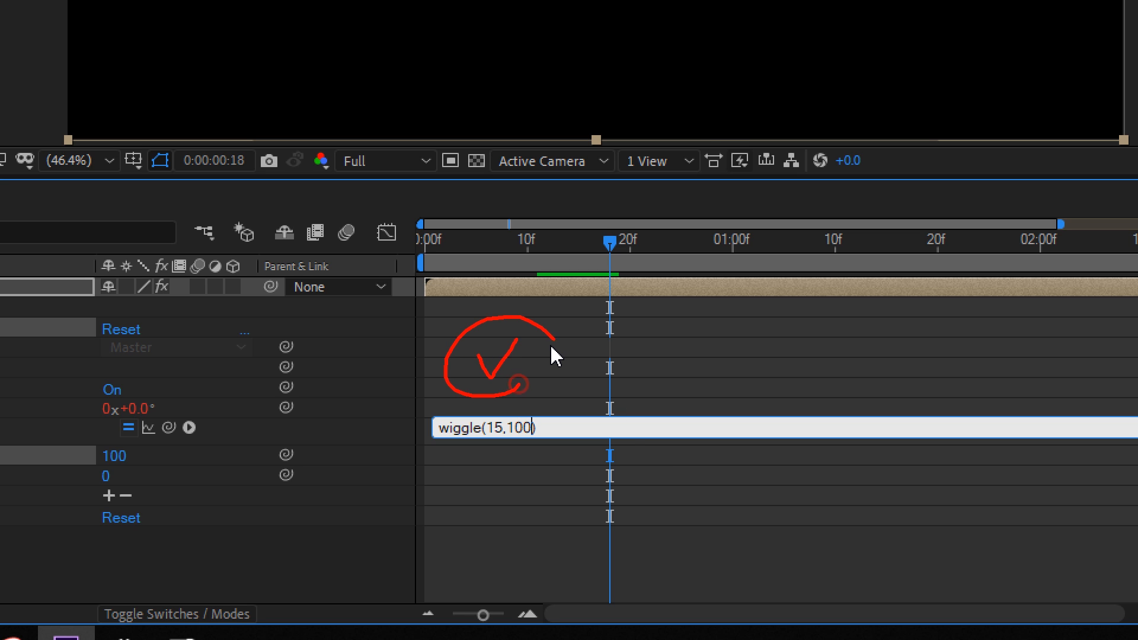
left_click(475, 521)
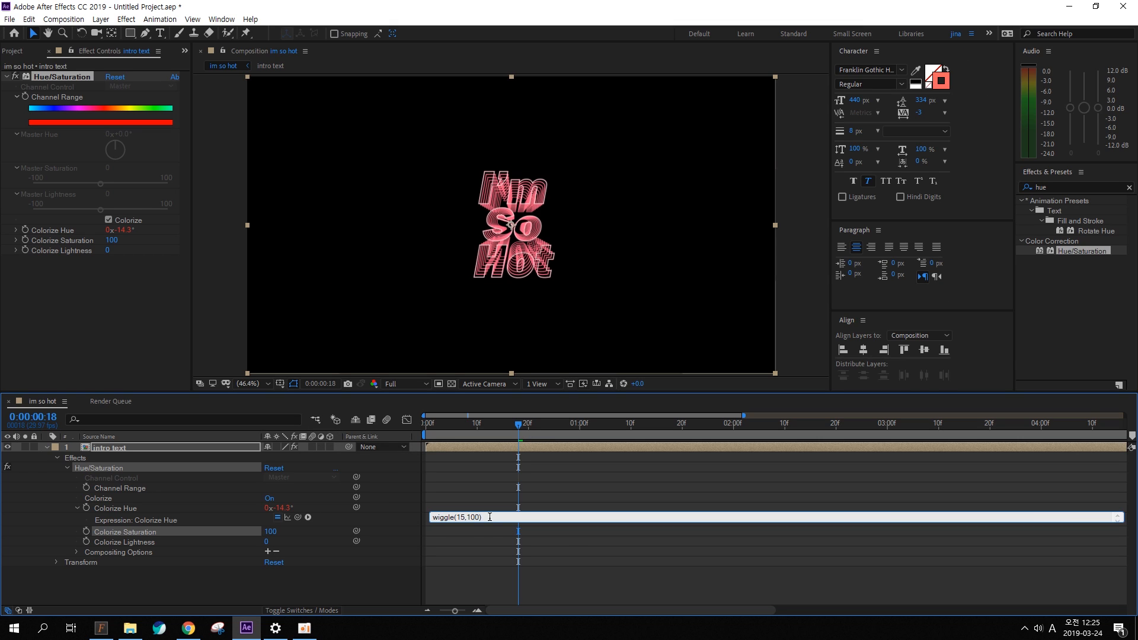
key("KP_Enter")
- Preview the colour-changing title animation from the first frame
key("space")
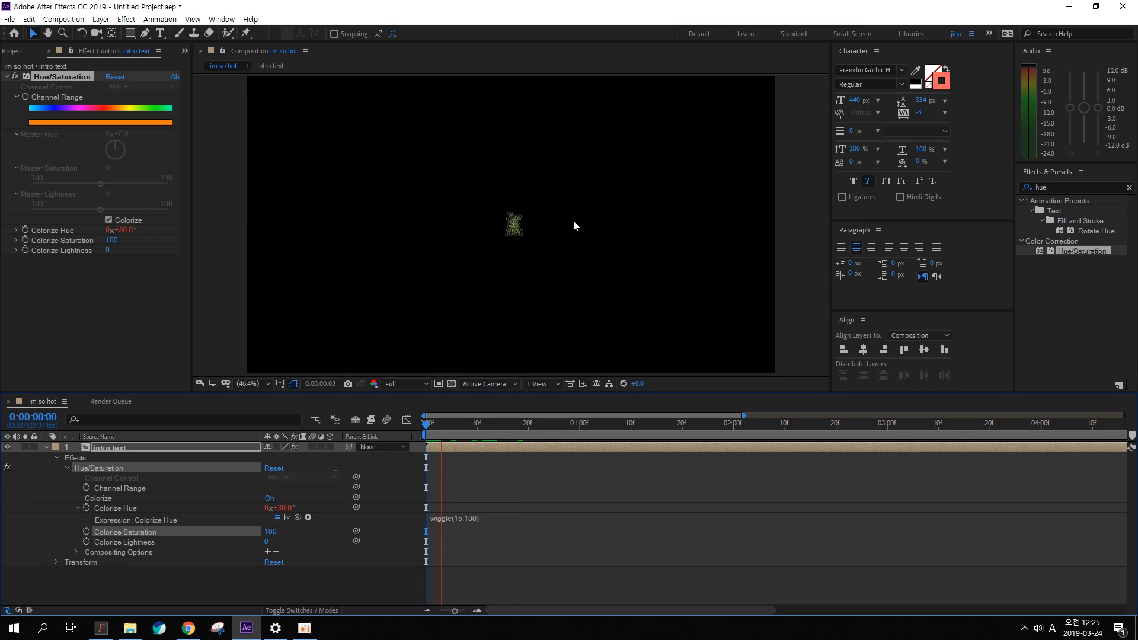
key("space")
key("space")
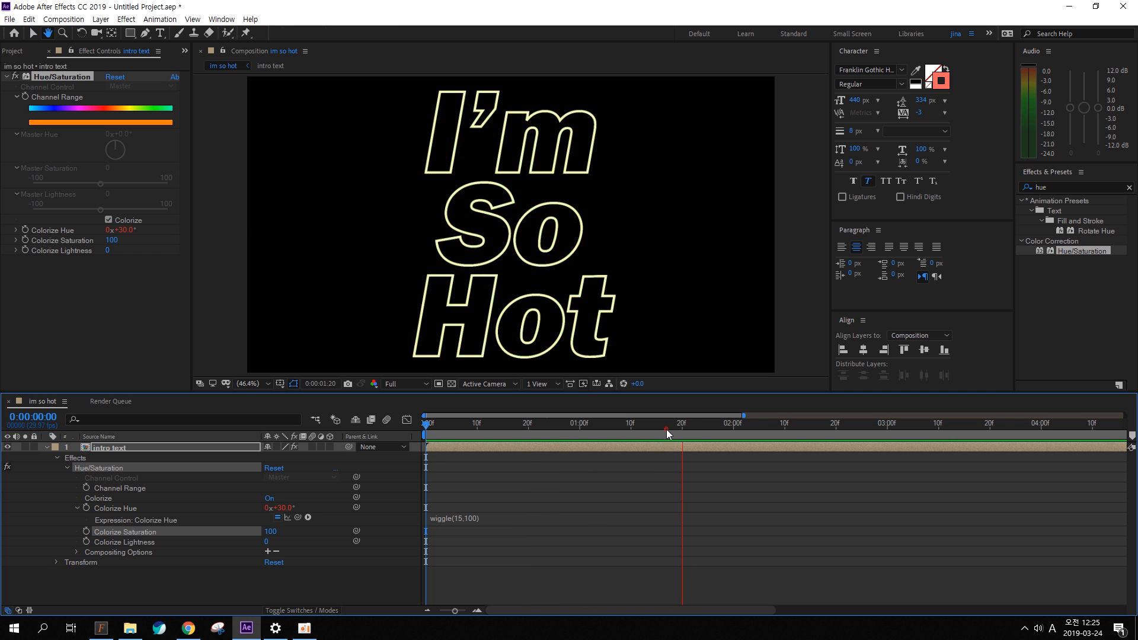
- Try the expression wiggle(200,100) on Colorize Hue, preview the faster colour changes, and undo the edit
key("space")
key("space")
left_click(468, 523)
left_click_drag(475, 523, 484, 524)
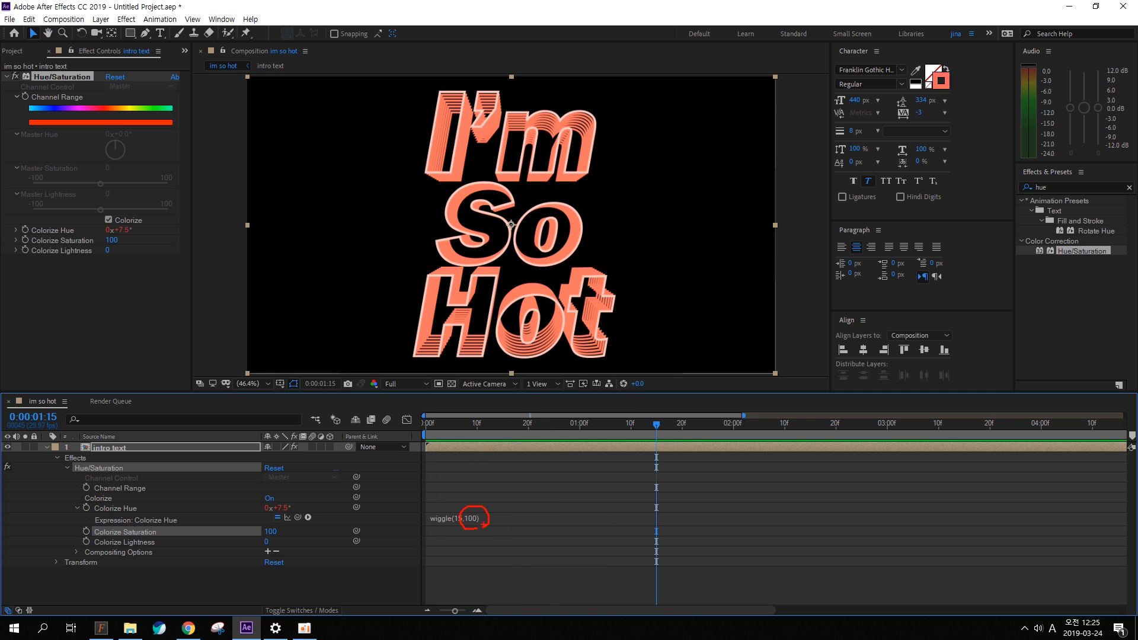
left_click(468, 518)
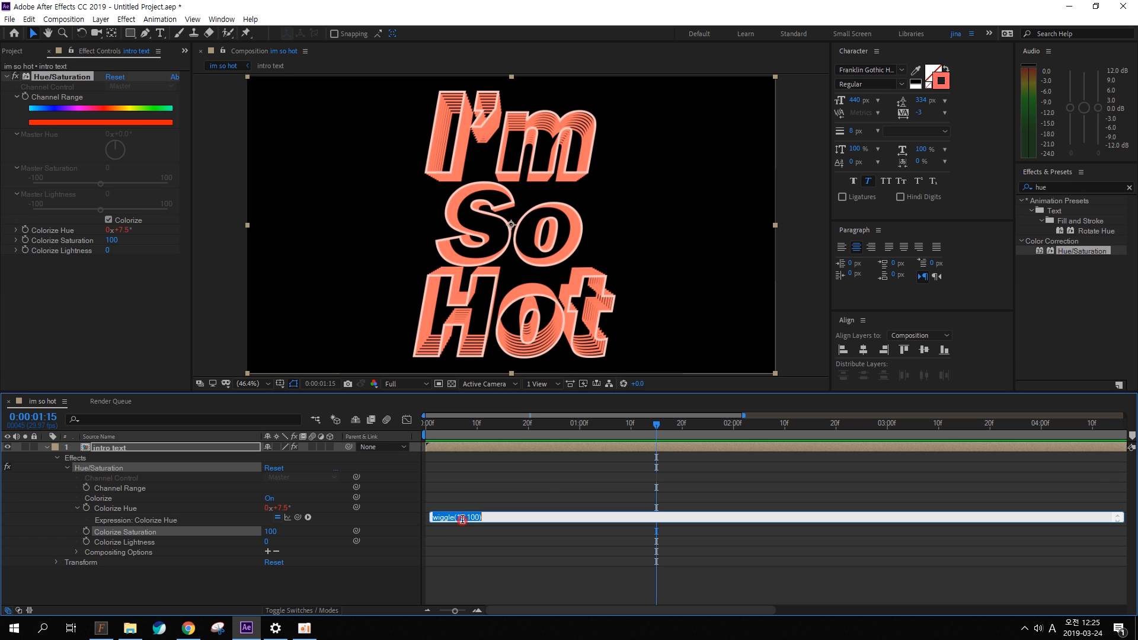
left_click_drag(466, 518, 460, 518)
key("BackSpace")
key("BackSpace")
type("200")
key("KP_Enter")
key("space")
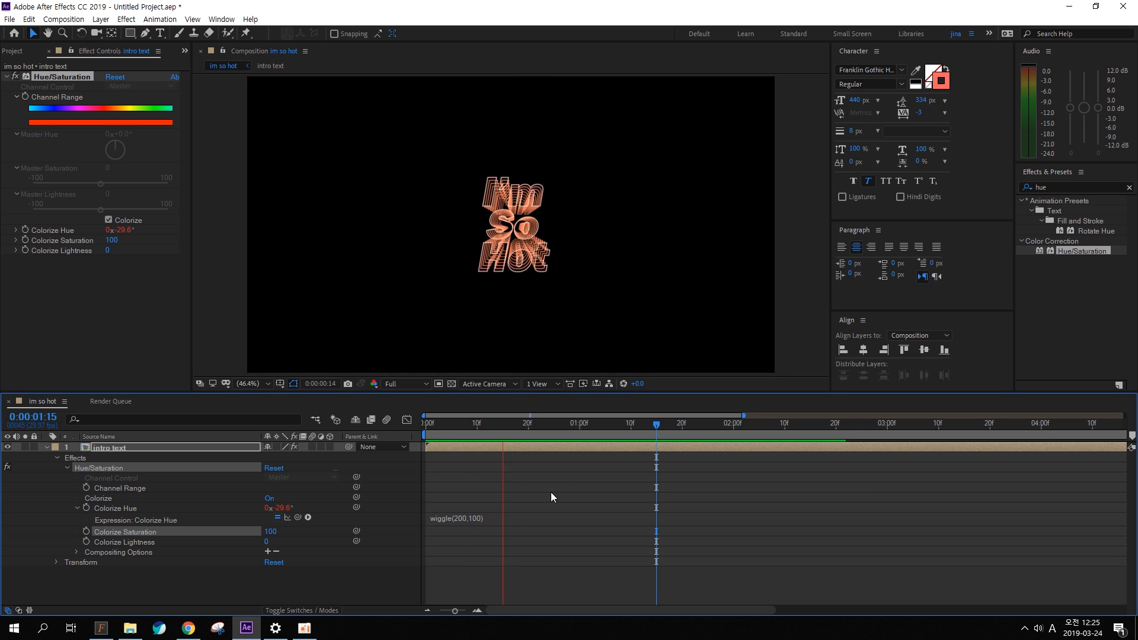
key("space")
key("space")
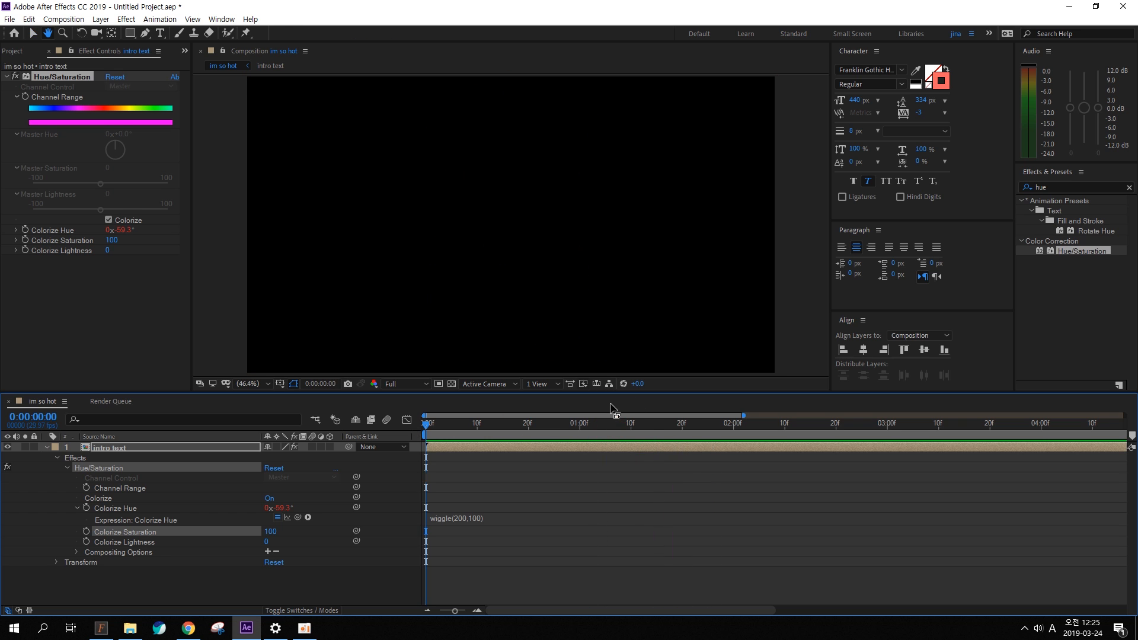
key("space")
key("ctrl+z")
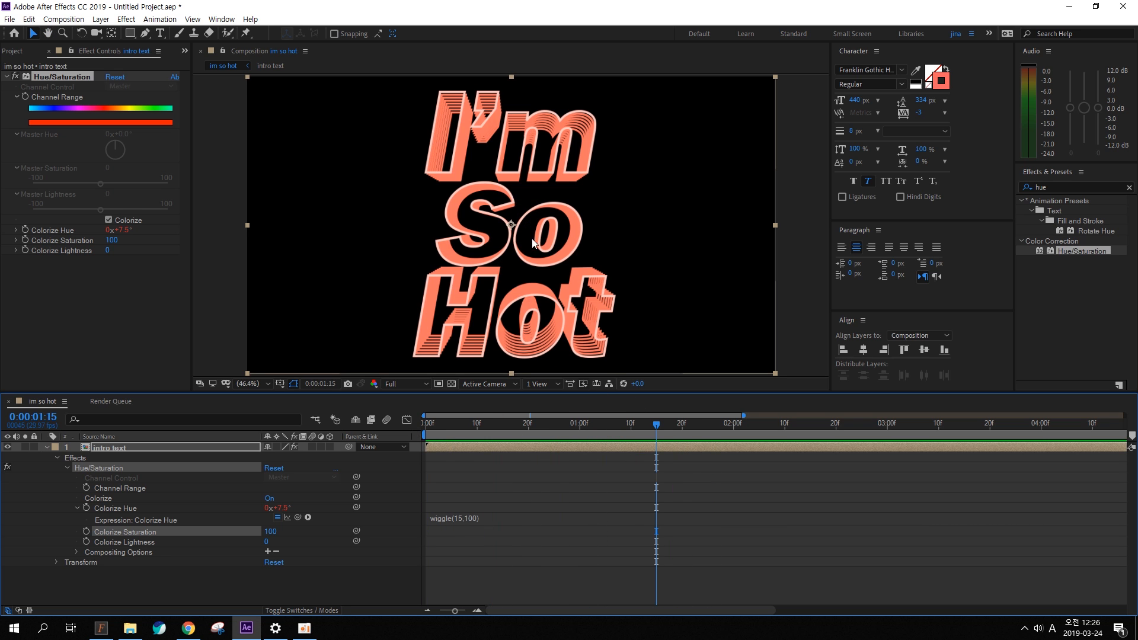
- Try a different amplitude in the Colorize Hue wiggle expression, preview the colours, and undo the edit
left_click(484, 426)
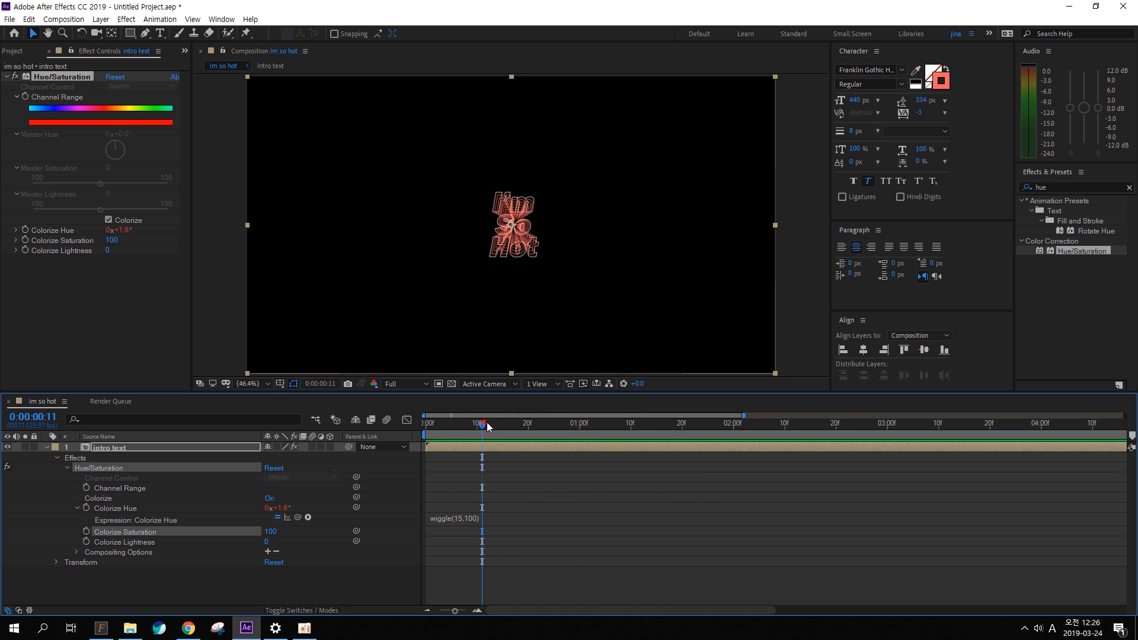
left_click_drag(487, 426, 519, 426)
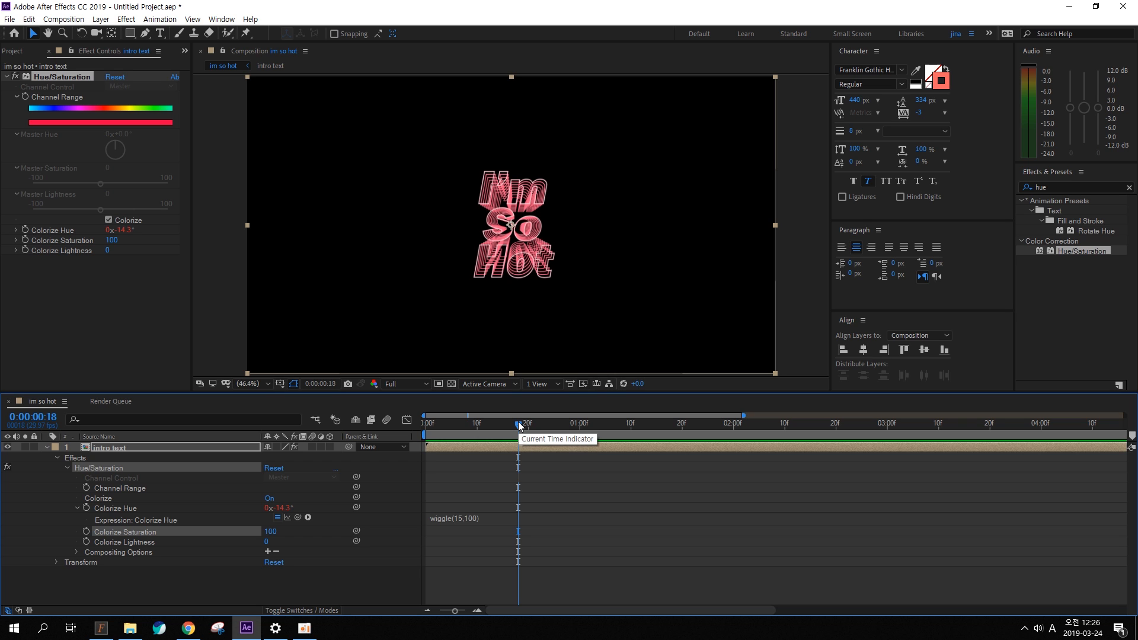
left_click(468, 518)
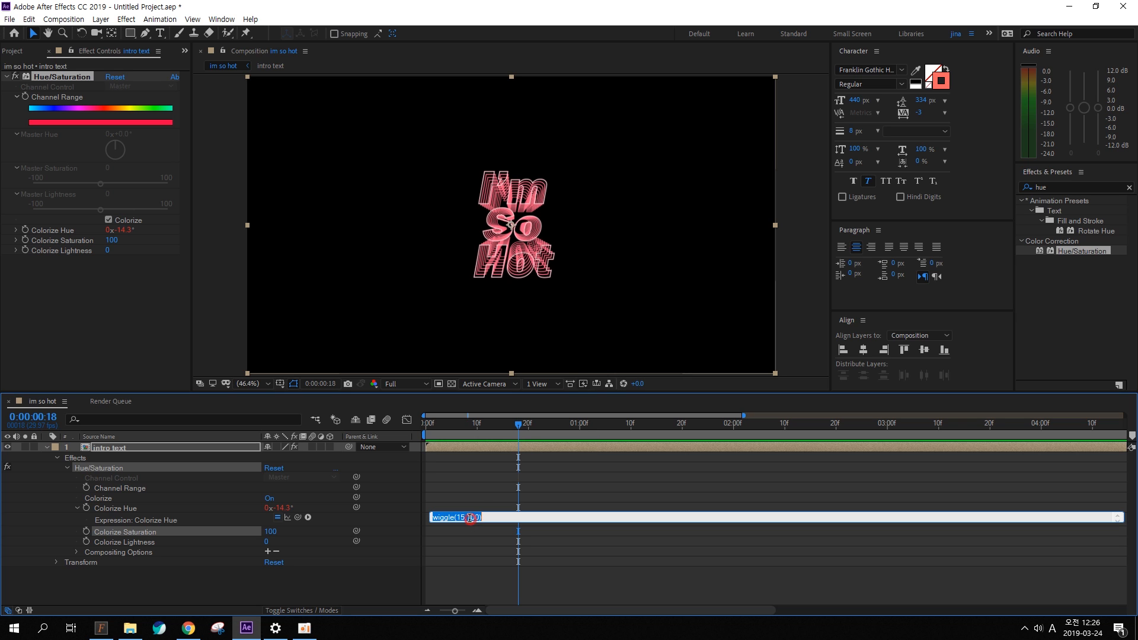
key("Left")
key("Left")
key("Left")
key("BackSpace")
type("3")
left_click(521, 491)
key("space")
key("space")
key("ctrl+z")
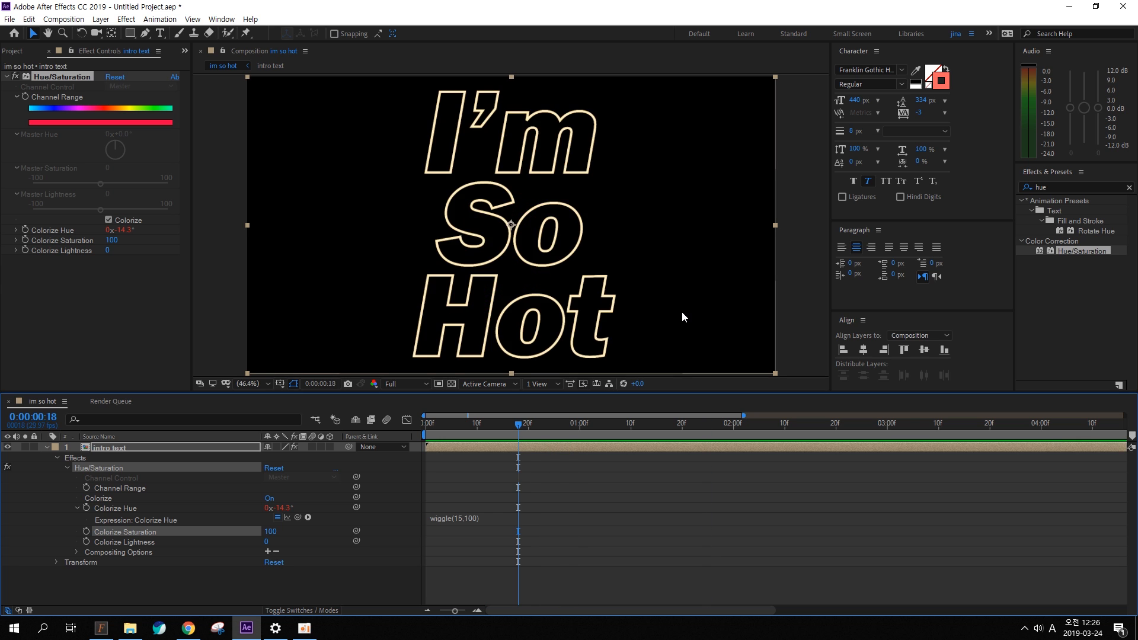
- Add an Opacity keyframe of 100% to the intro text layer at 0:00:01:15
left_click_drag(508, 425, 408, 431)
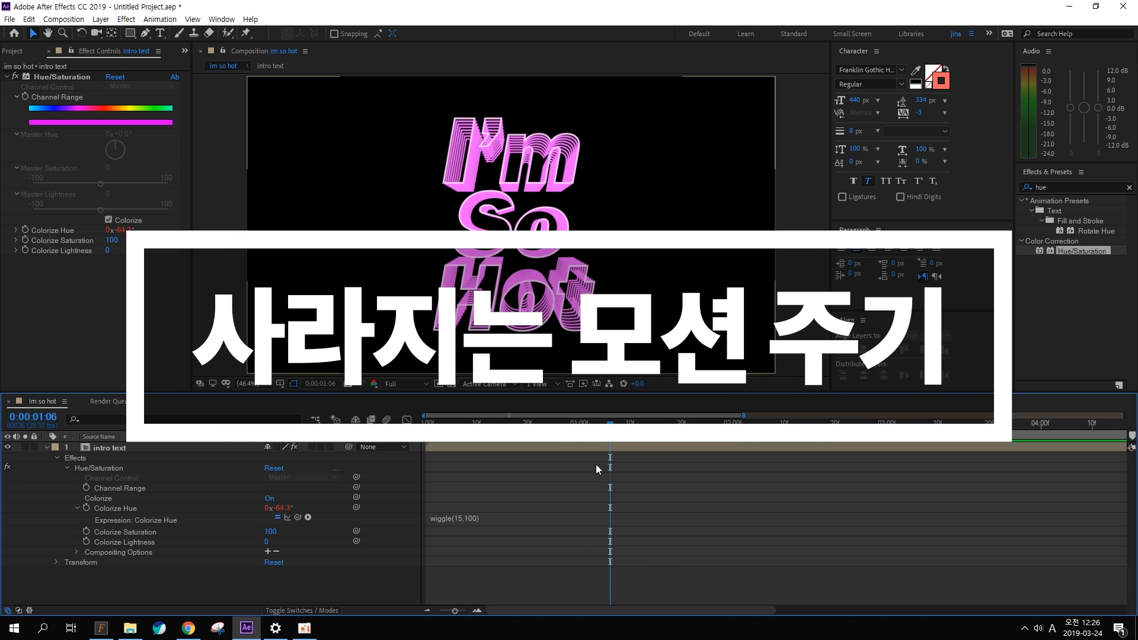
left_click_drag(611, 427, 642, 428)
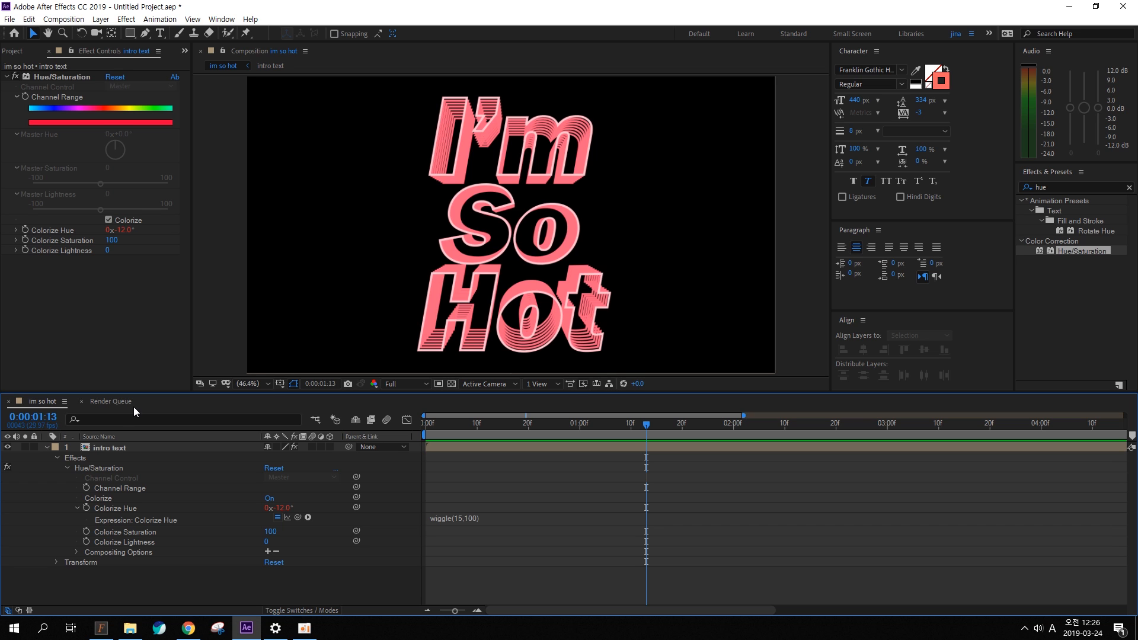
key("alt+shift+j")
type("1.15")
key("Return")
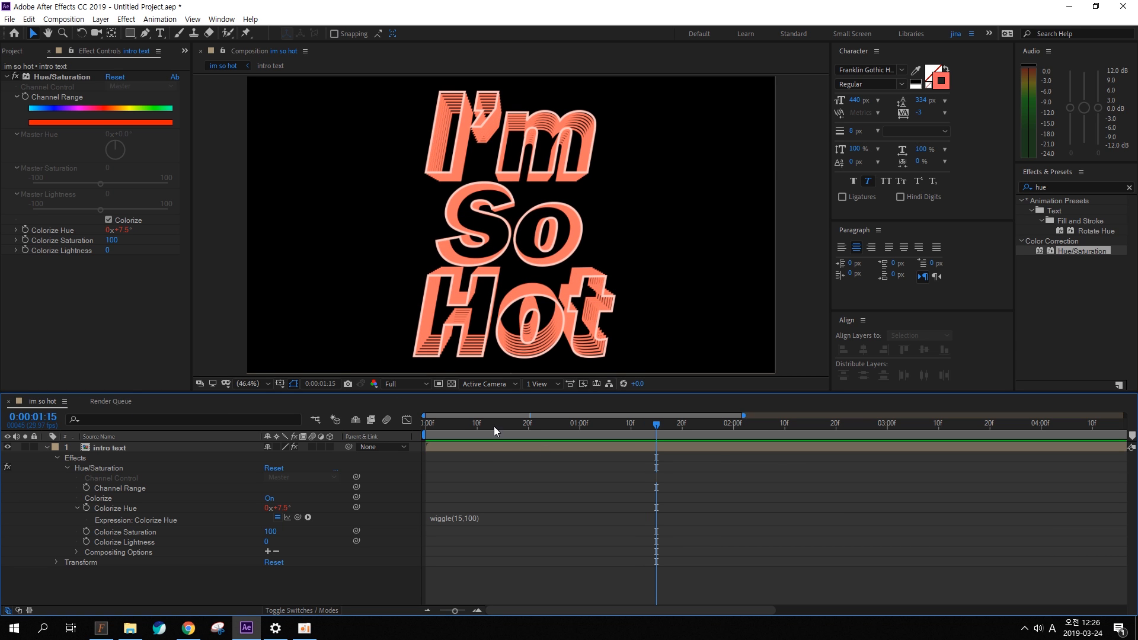
left_click(147, 446)
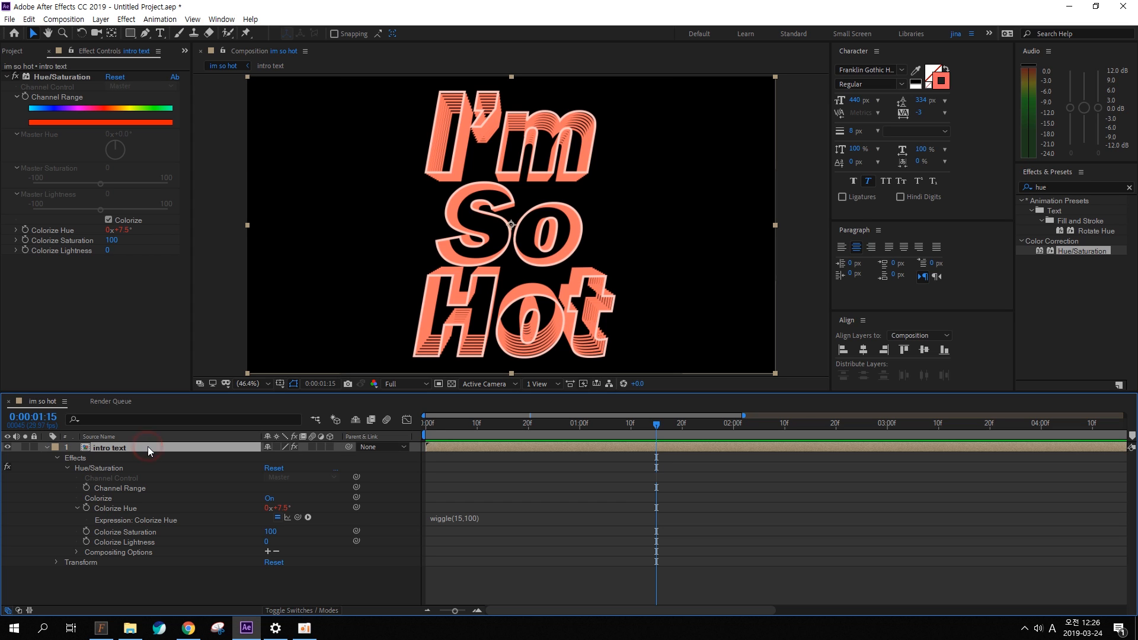
key("t")
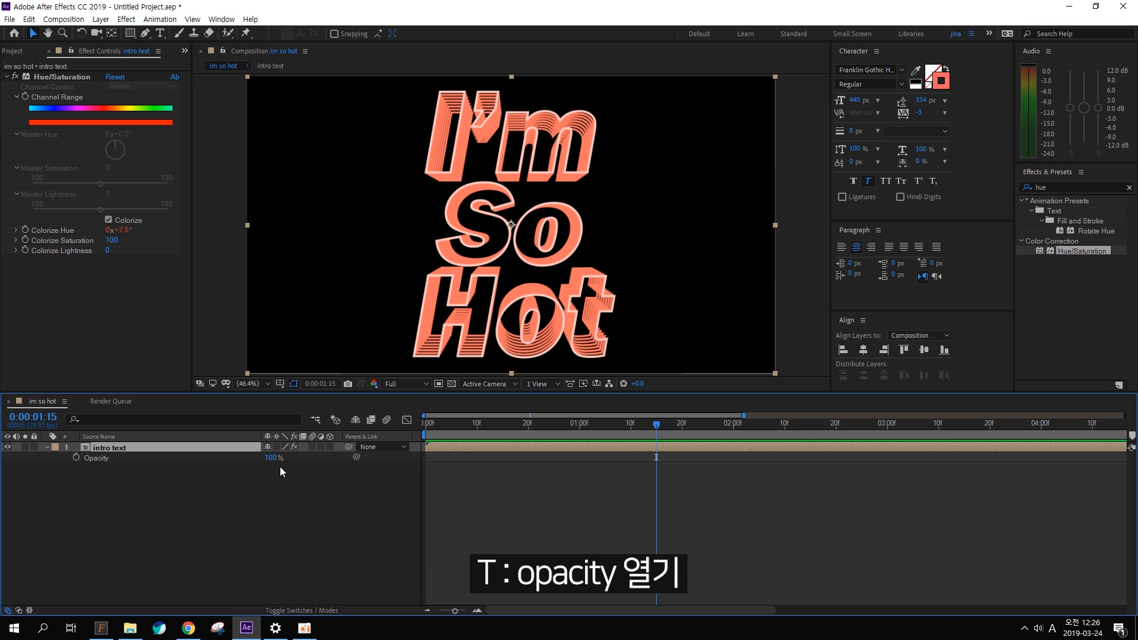
left_click(75, 458)
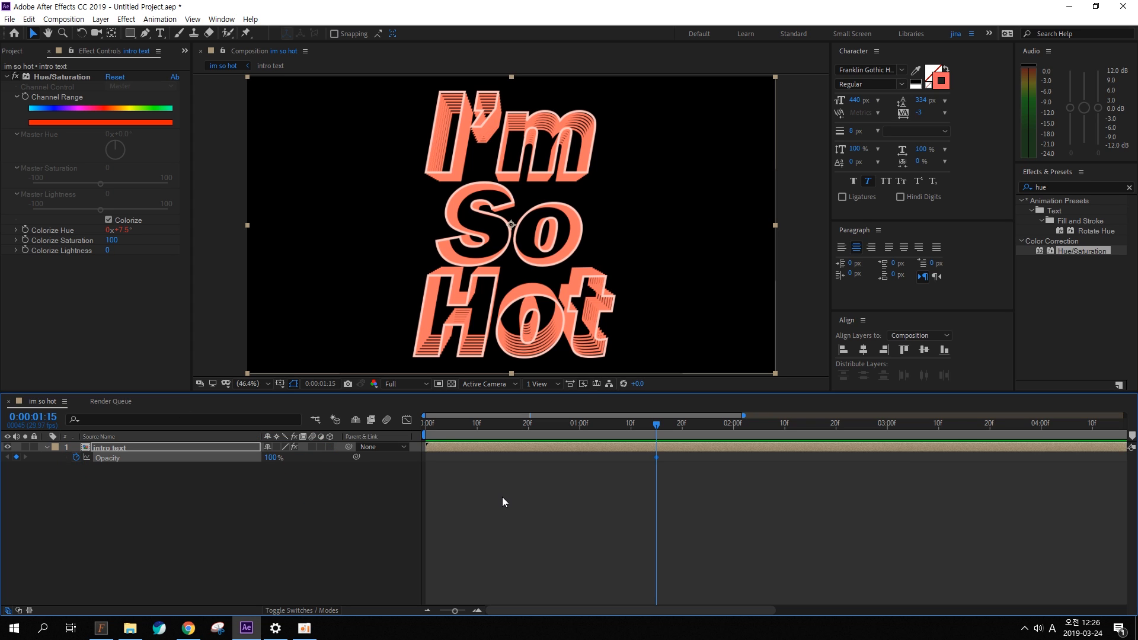
- Go 15 frames further to 0:00:02:00 and set the intro text layer's Opacity to 0%
key("alt+shift+j")
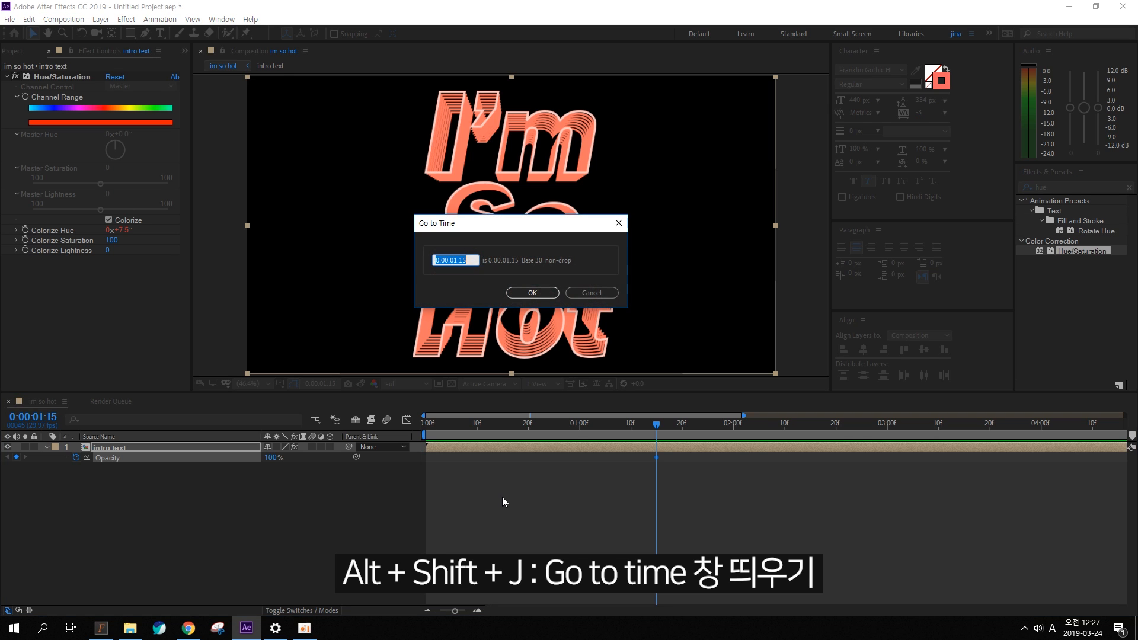
type("+15")
key("Return")
left_click(270, 458)
type("00")
key("Return")
- Preview the title's fade-out from the first frame
key("Home")
key("space")
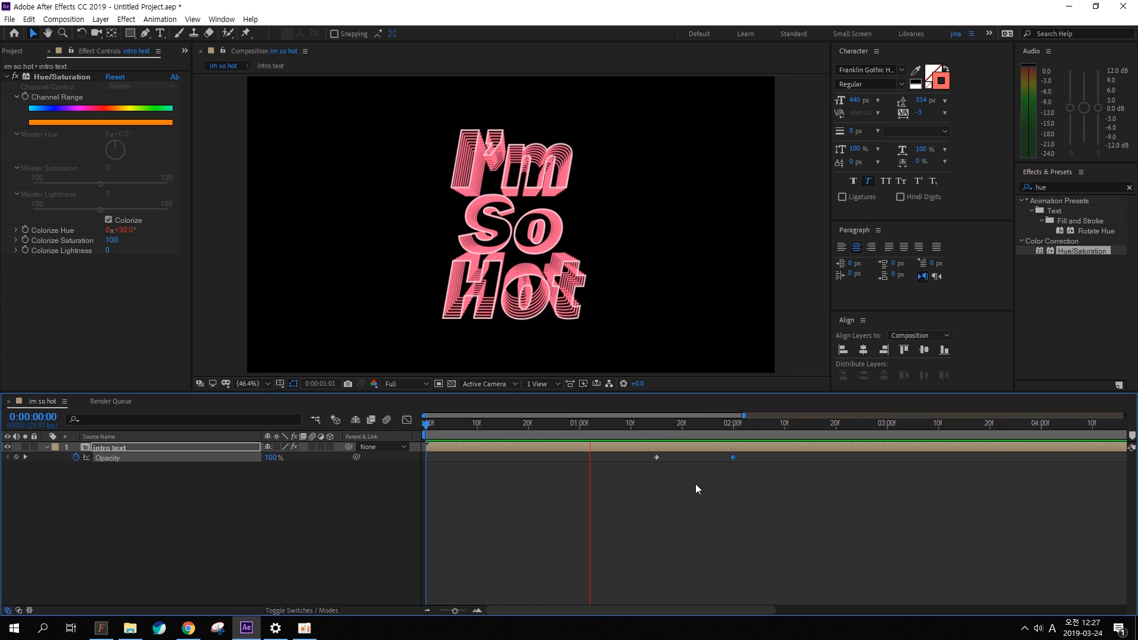
key("space")
key("space")
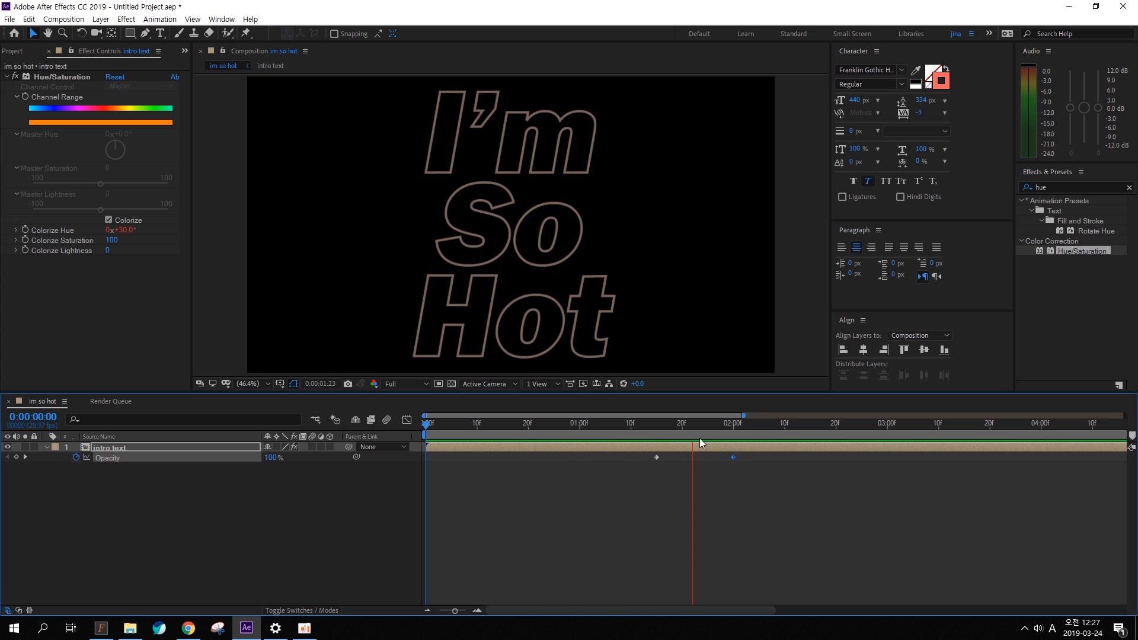
key("space")
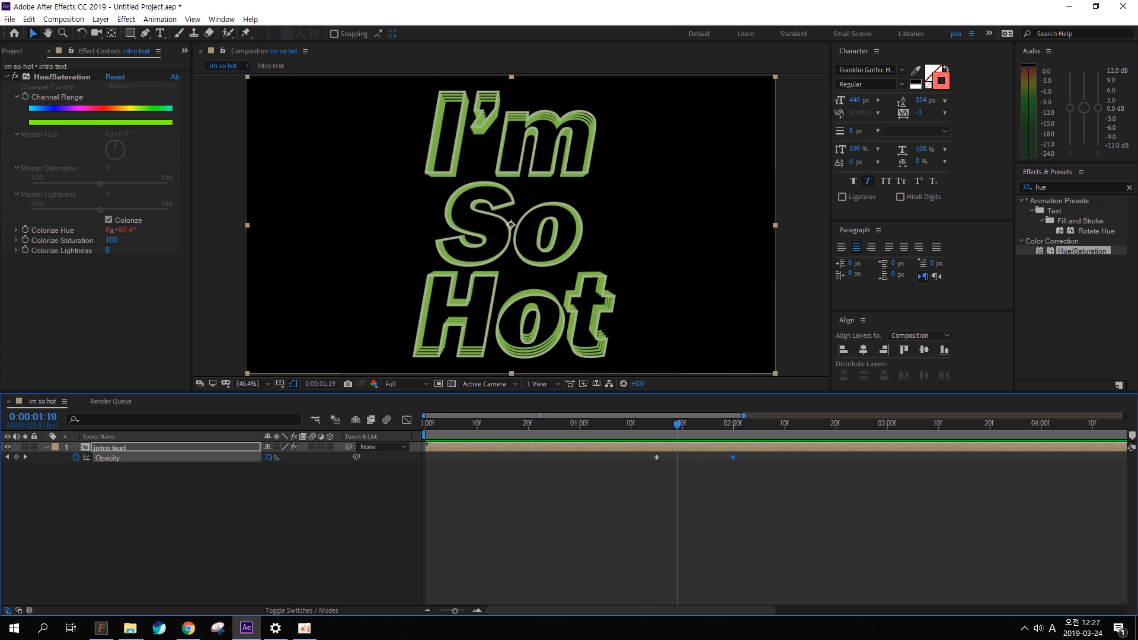
- Switch to the MOMOLAND teaser in the browser and examine the title's colour while it disappears
left_click(188, 629)
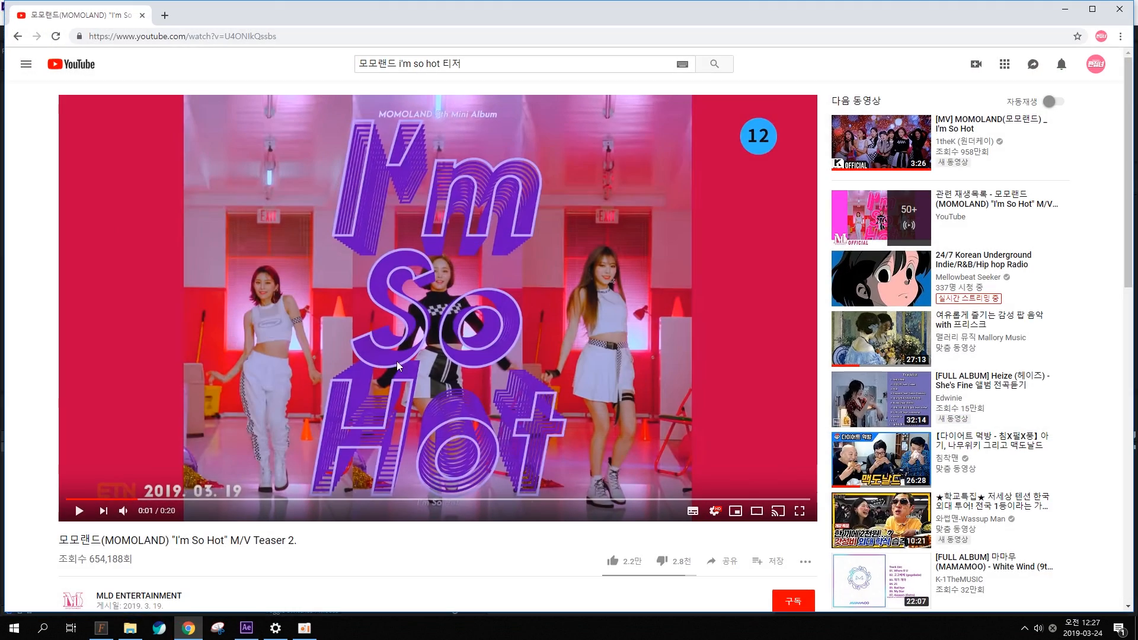
left_click(138, 503)
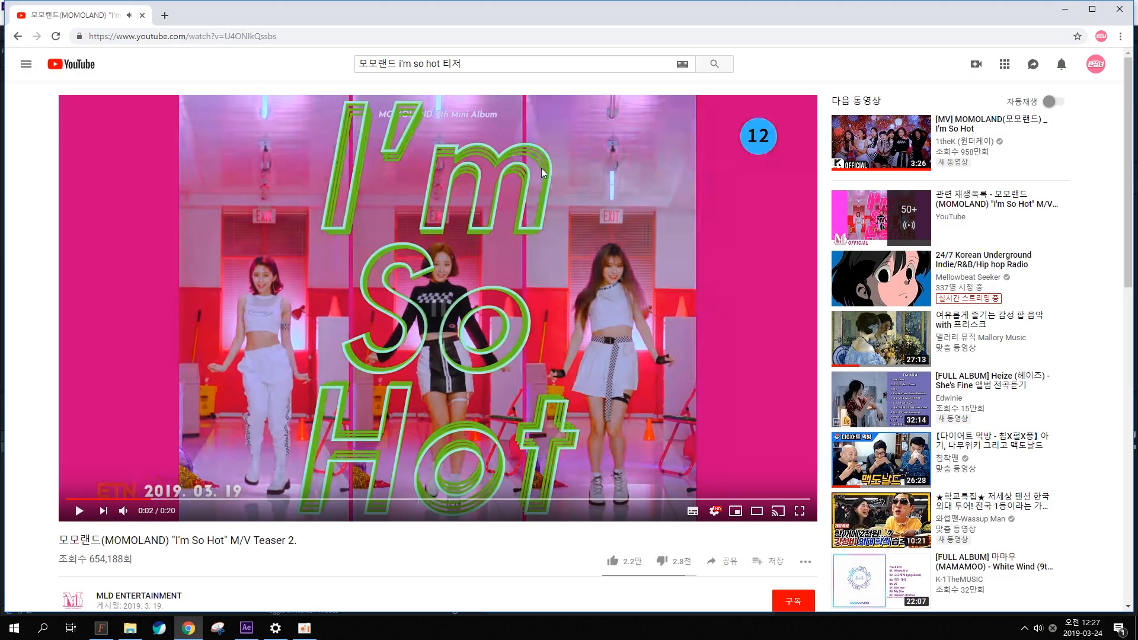
left_click(1064, 8)
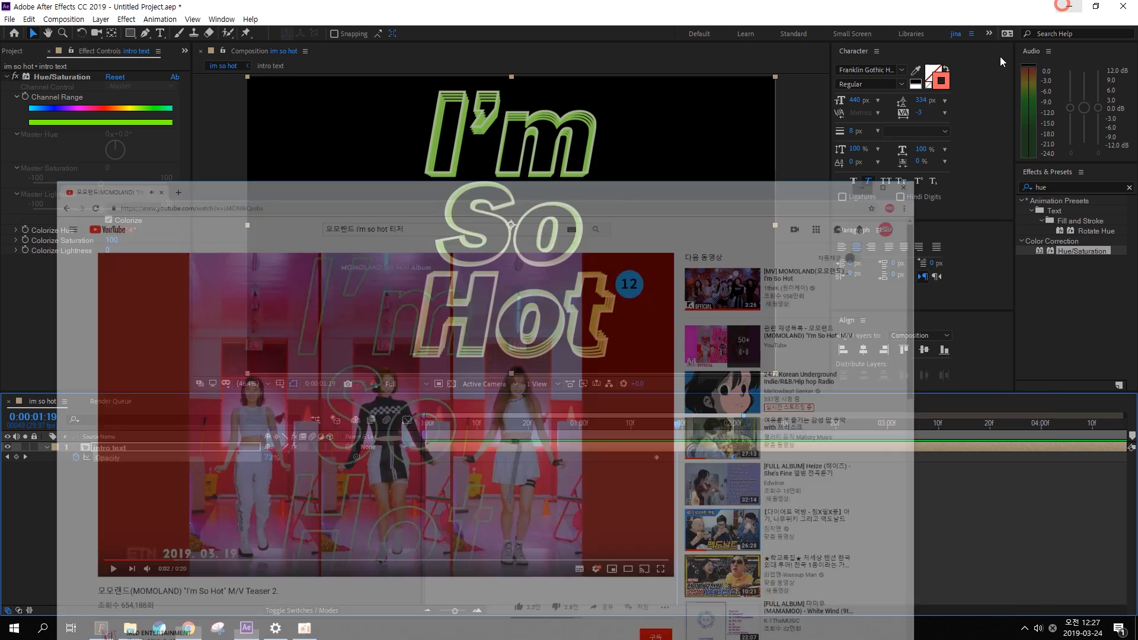
- Split the intro text layer at 0:00:01:15, where its fade-out starts
mouse_move(676, 425)
left_mouse_down()
mouse_move(635, 425)
mouse_move(658, 425)
mouse_move(636, 425)
mouse_move(677, 472)
left_mouse_up()
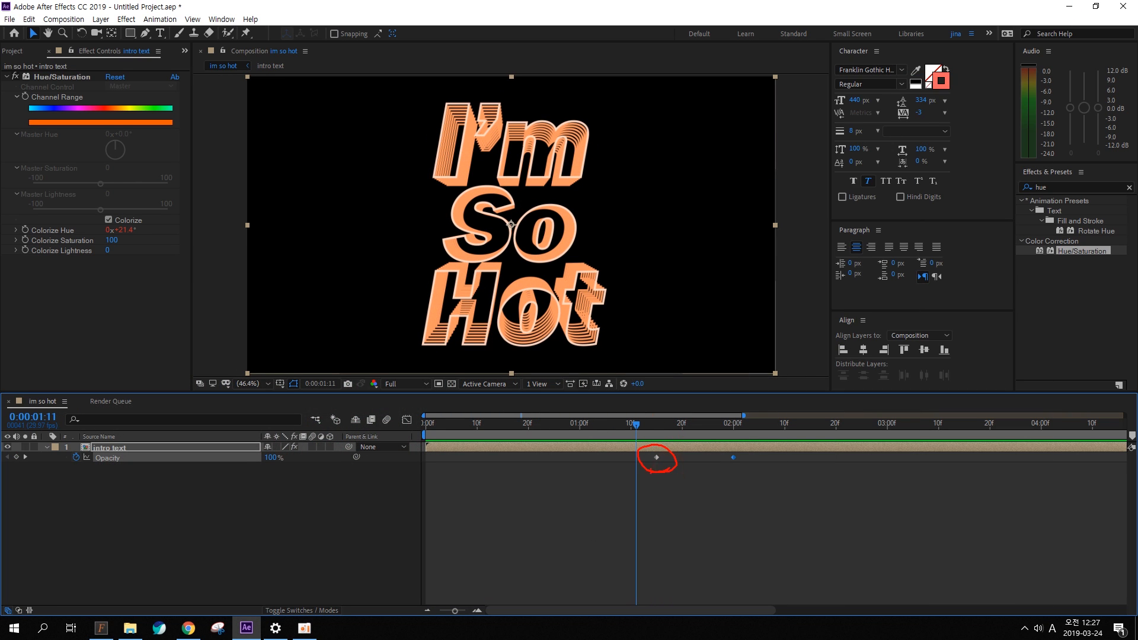
key("Escape")
left_click_drag(638, 425, 655, 424)
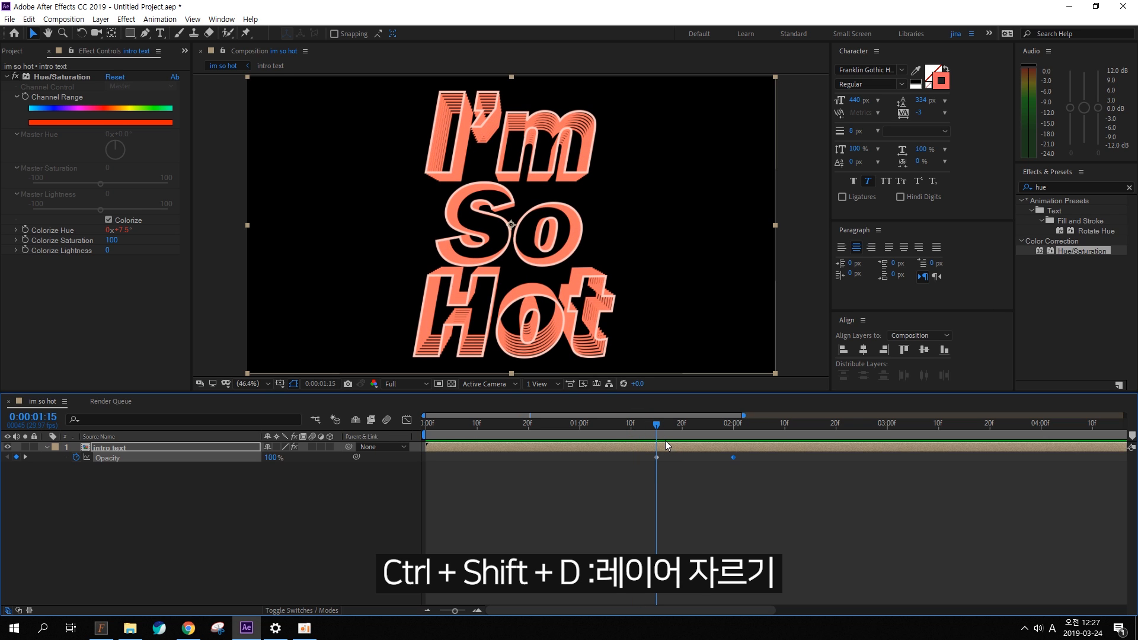
key("ctrl+shift+d")
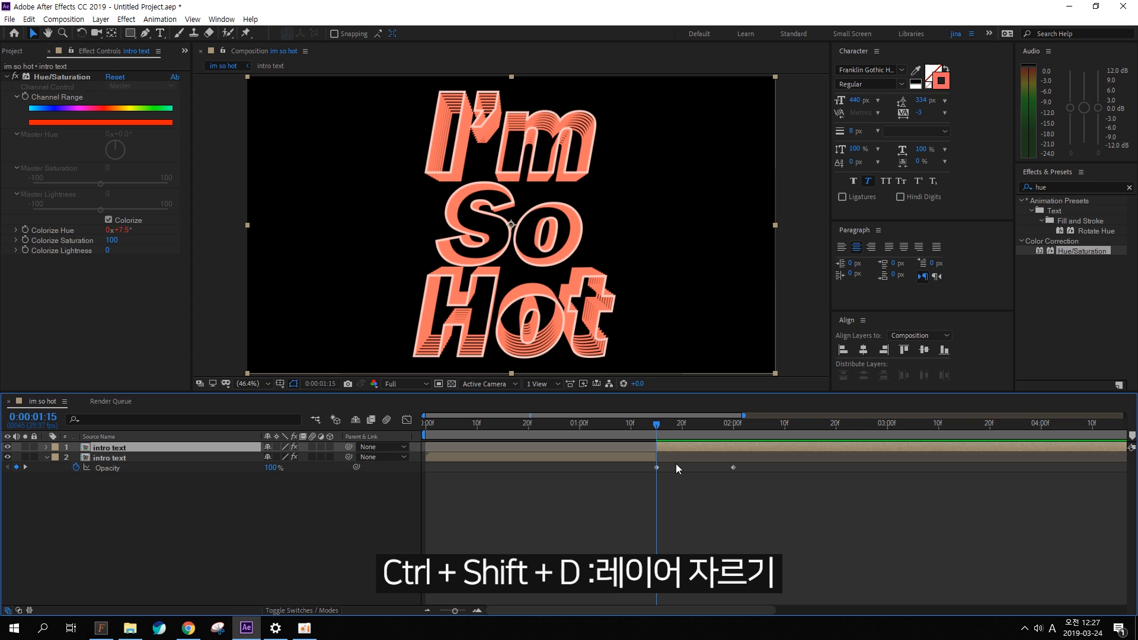
- Reveal the Colorize Hue expression on the second intro text part, from 0:00:01:15 onward, and delete it
left_click_drag(688, 444, 712, 427)
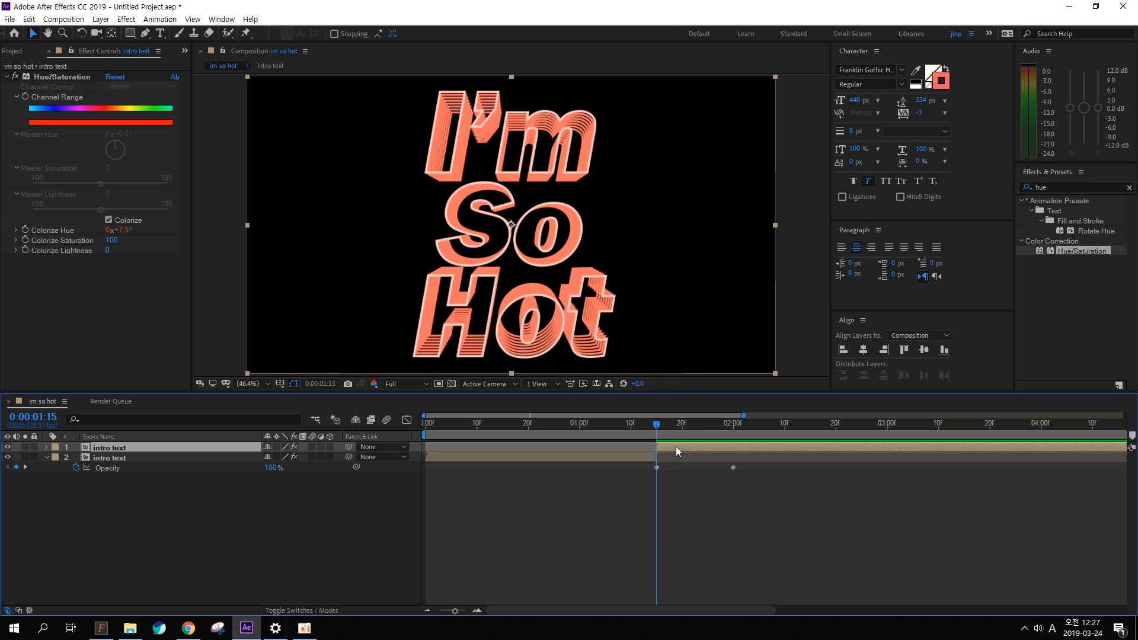
key("e")
key("e")
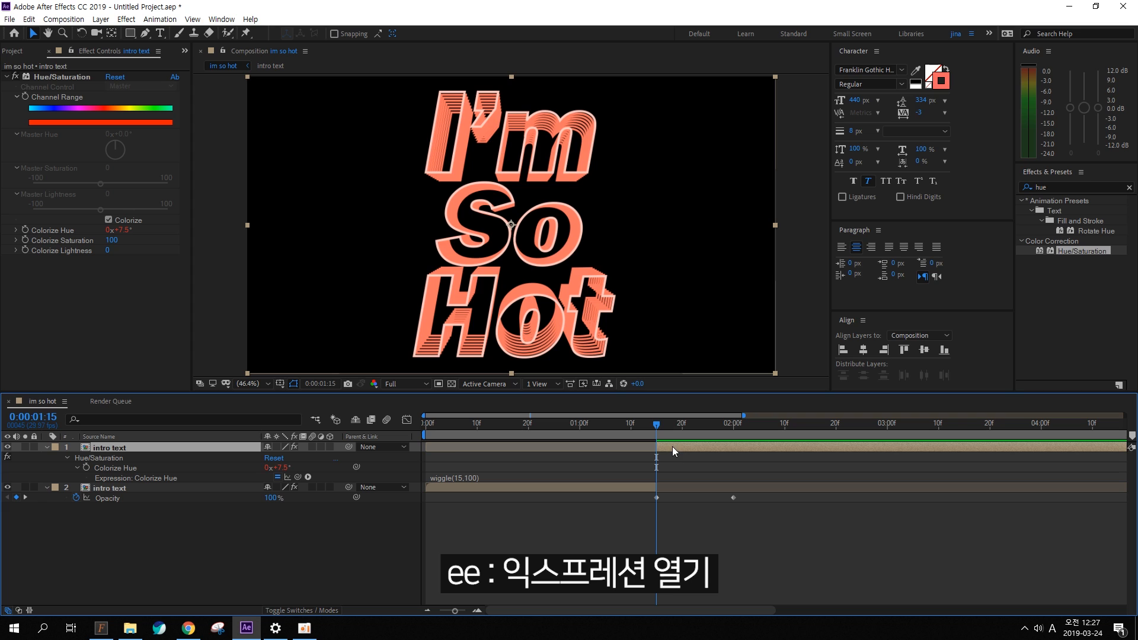
left_click_drag(409, 466, 493, 490)
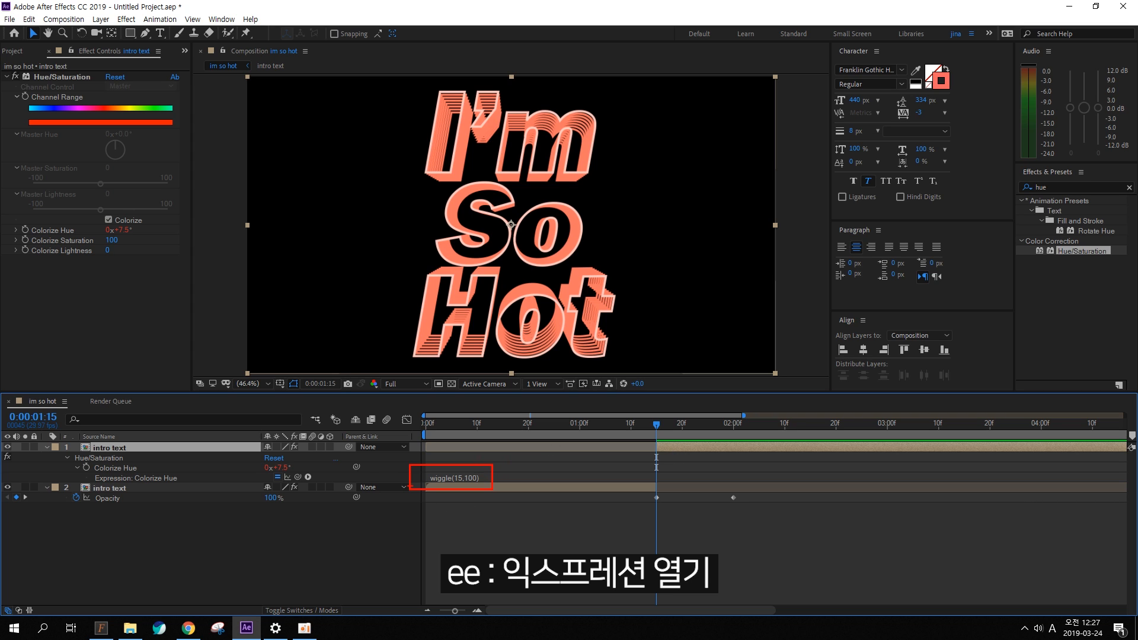
key("Escape")
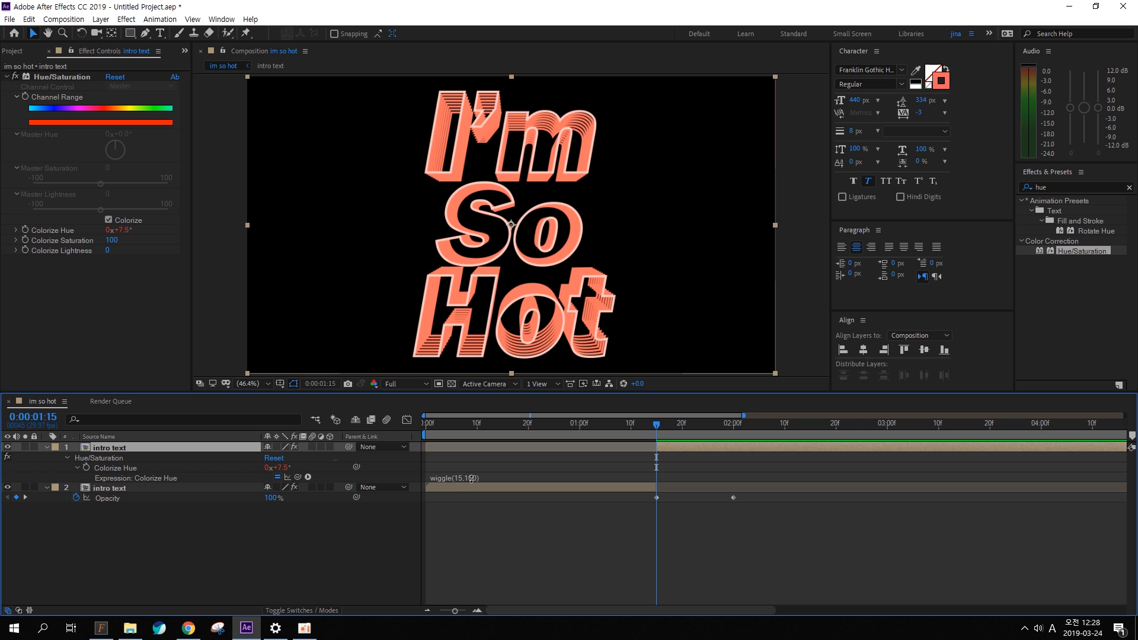
left_click(470, 478)
key("BackSpace")
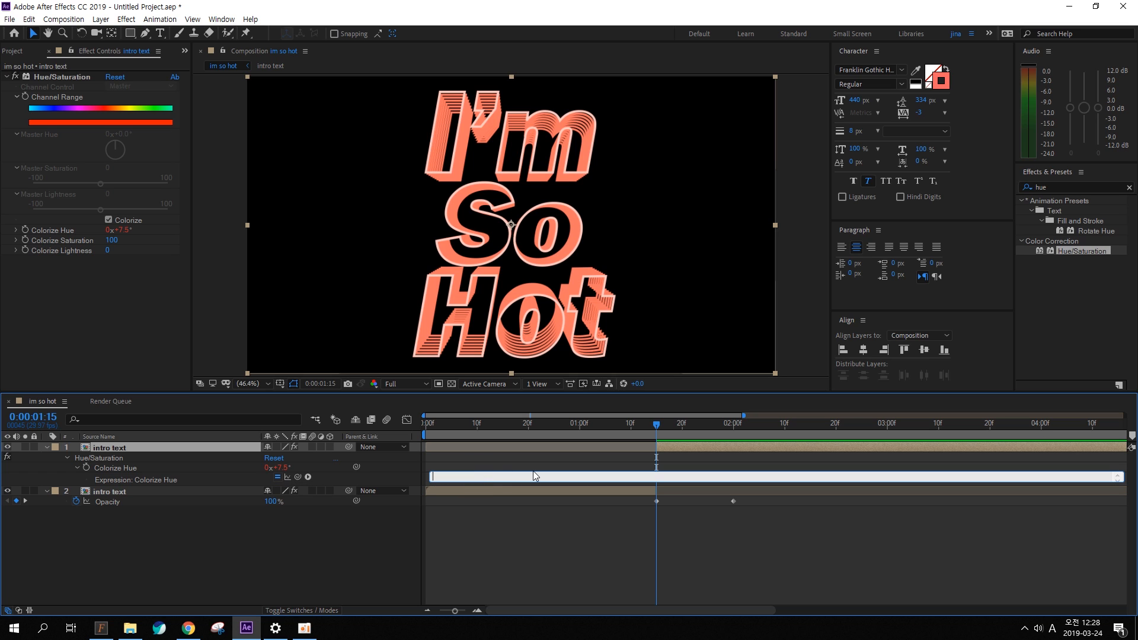
left_click(533, 471)
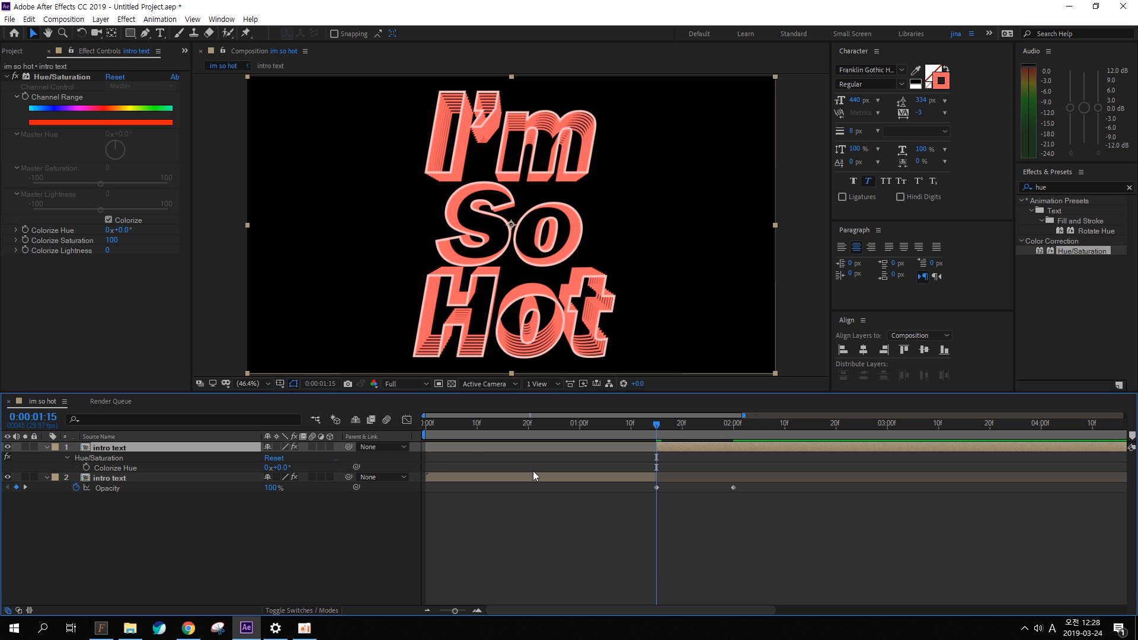
- Preview the split title animation from the first frame to examine the single-colour fade-out
left_click_drag(647, 436, 414, 436)
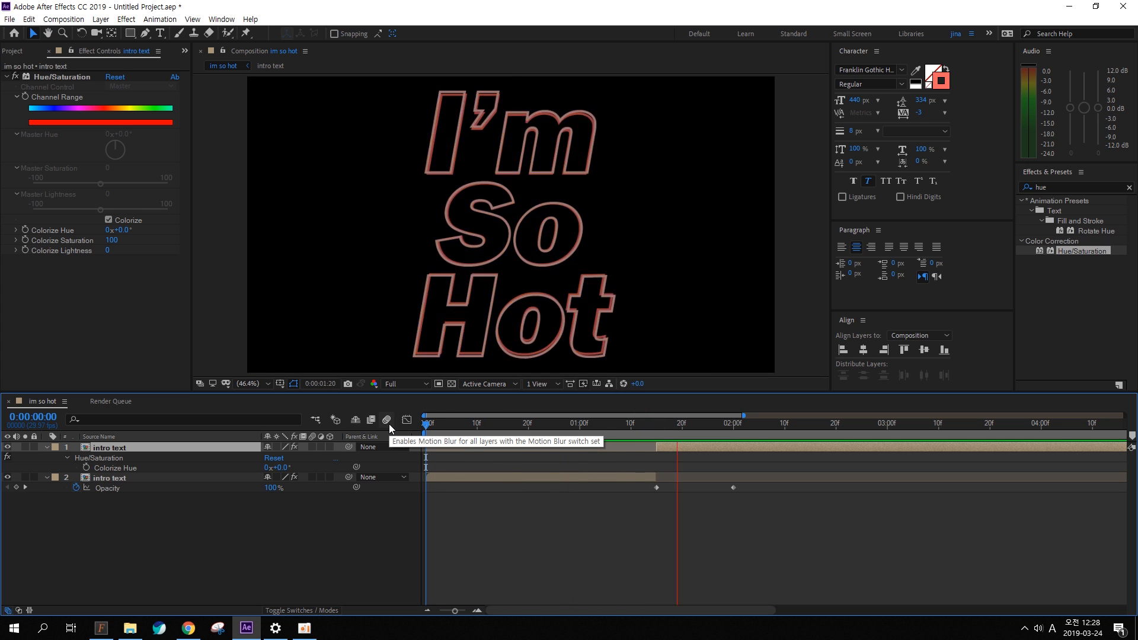
mouse_move(685, 428)
left_mouse_down()
mouse_move(729, 426)
mouse_move(677, 424)
mouse_move(699, 424)
left_mouse_up()
key("space")
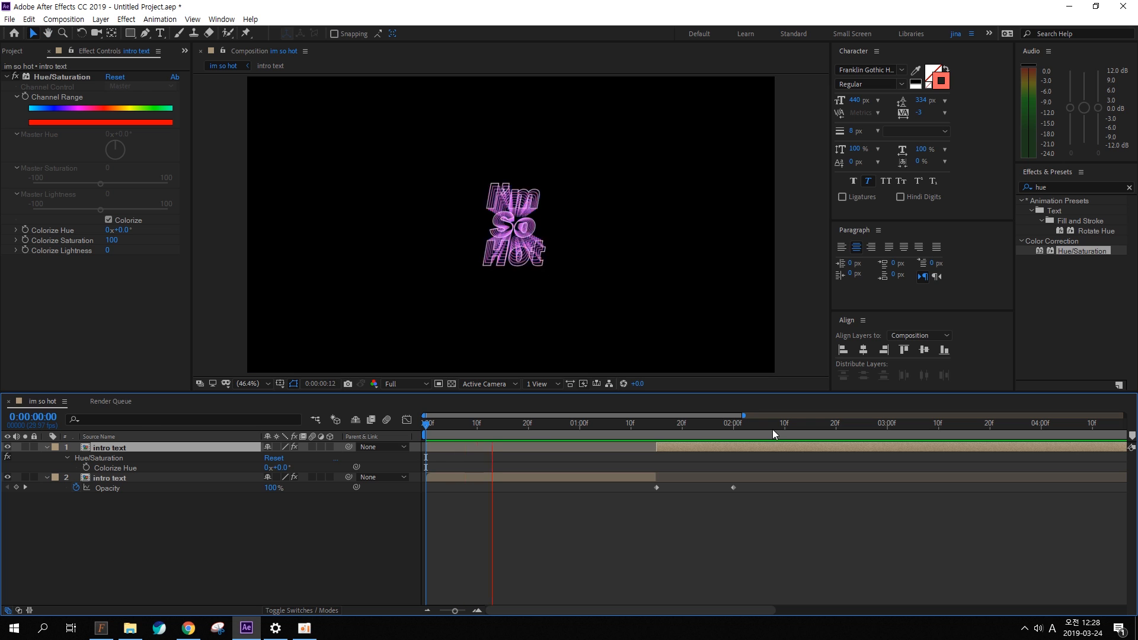
key("space")
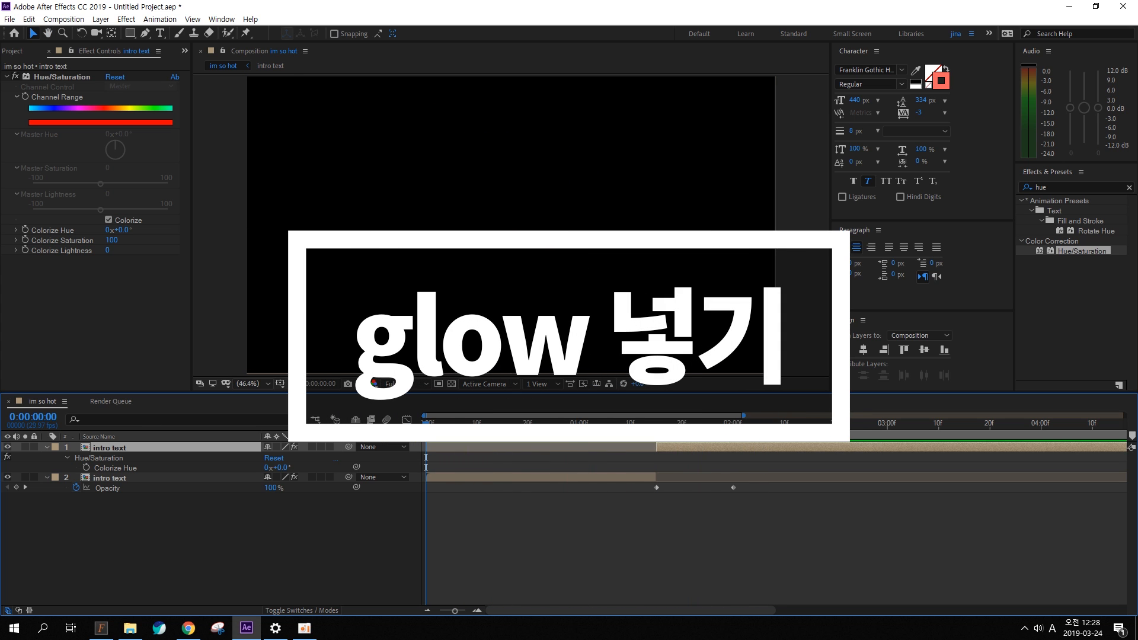
key("space")
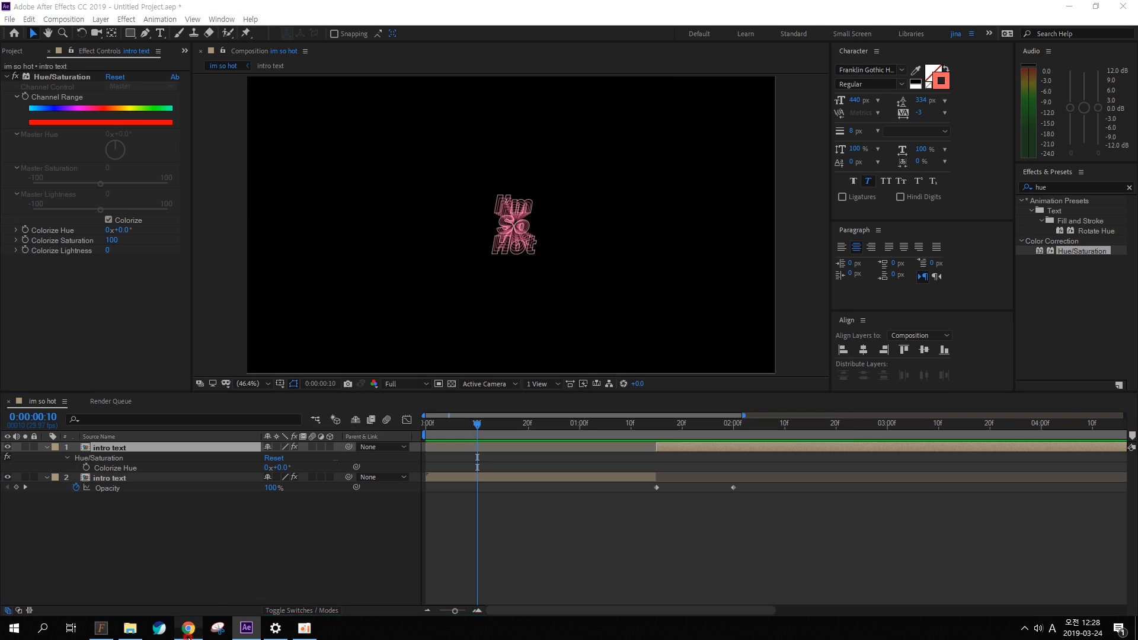
- Check the MOMOLAND teaser's title in the browser and return to After Effects at about frame 0:00:00:23
left_click(189, 629)
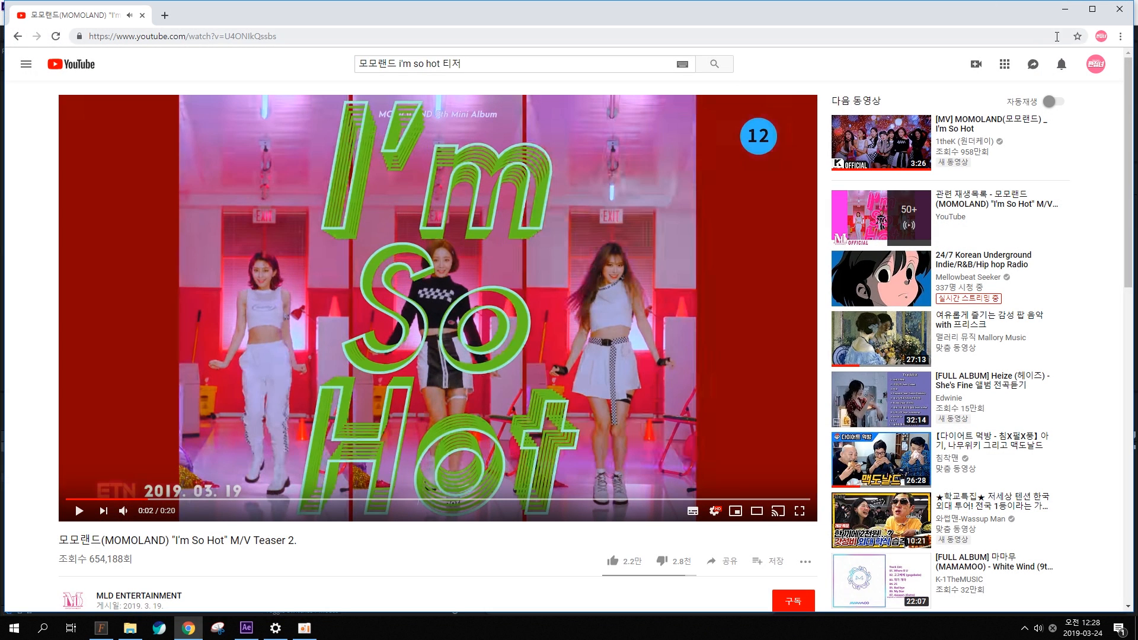
left_click(1065, 9)
left_click_drag(521, 422, 544, 418)
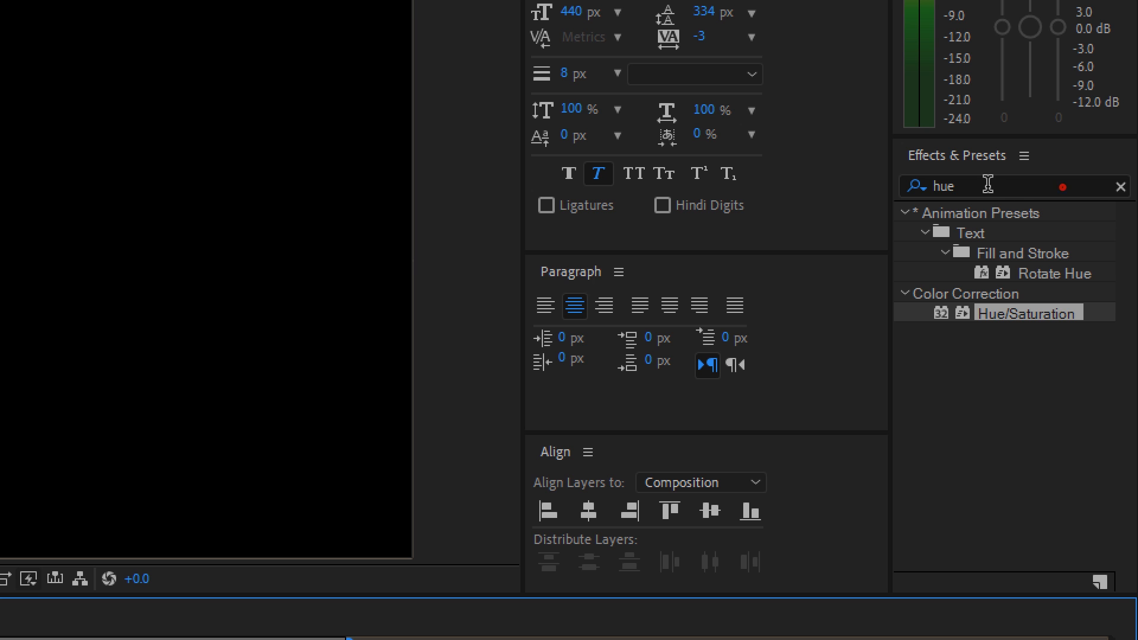
- Find the Stylize Glow effect and apply it to the first intro text part, which ends at 0:00:01:15
left_click(1097, 186)
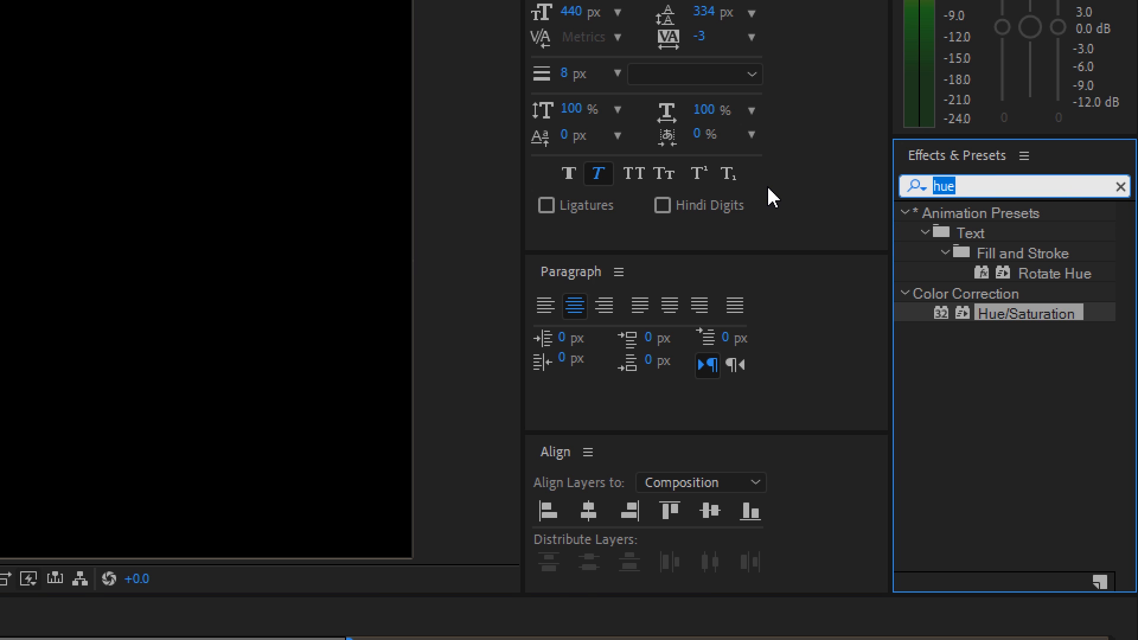
type("glow")
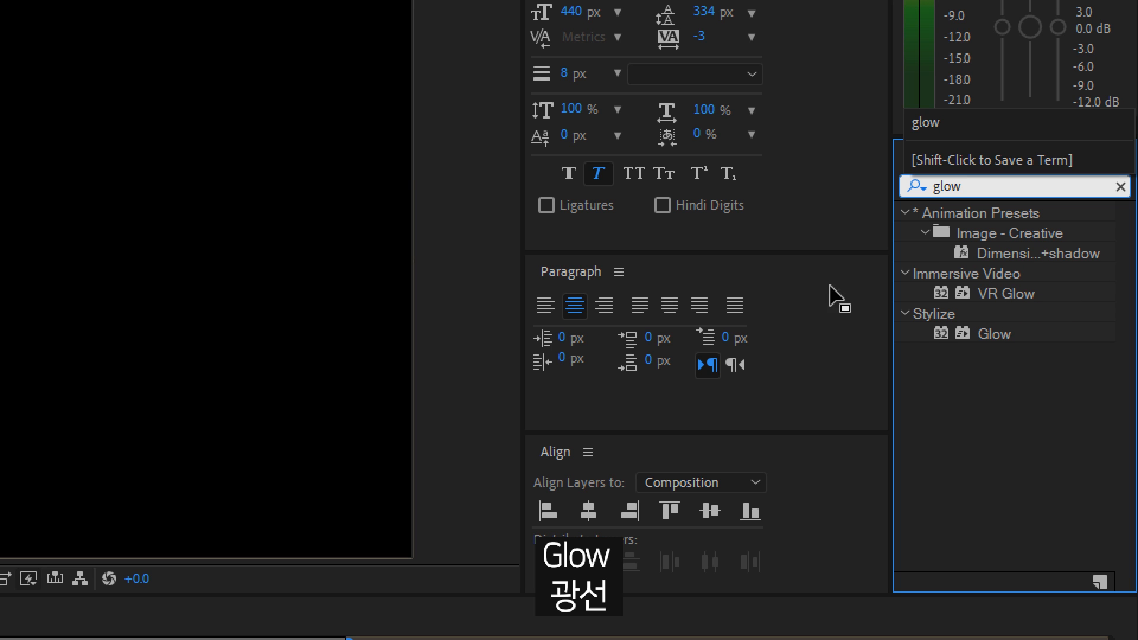
left_click(1006, 350)
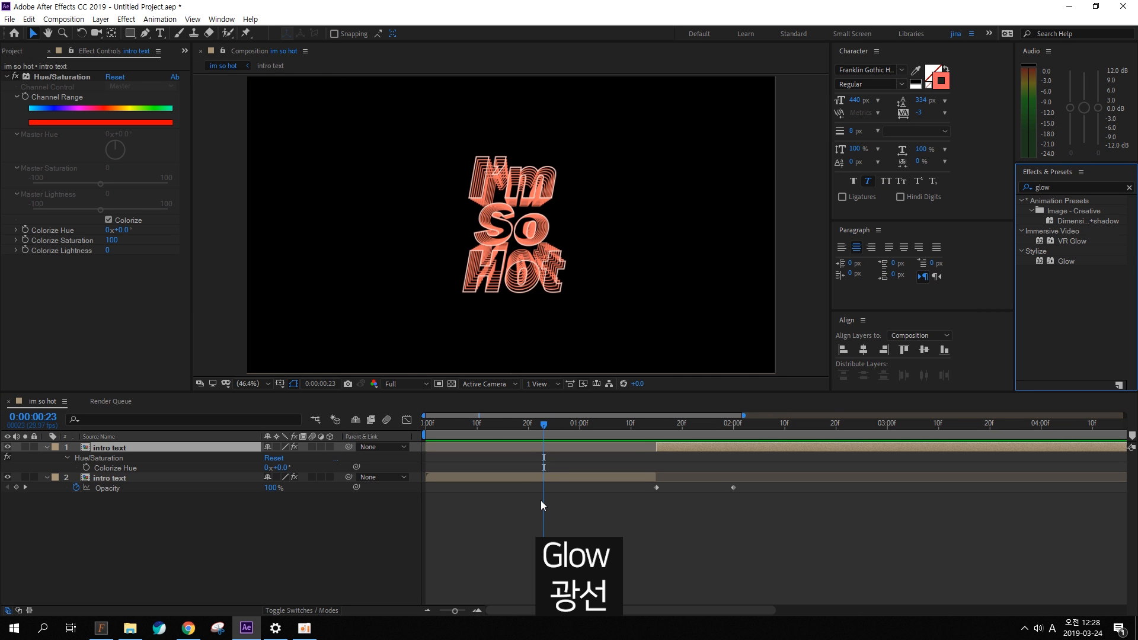
left_click(549, 477)
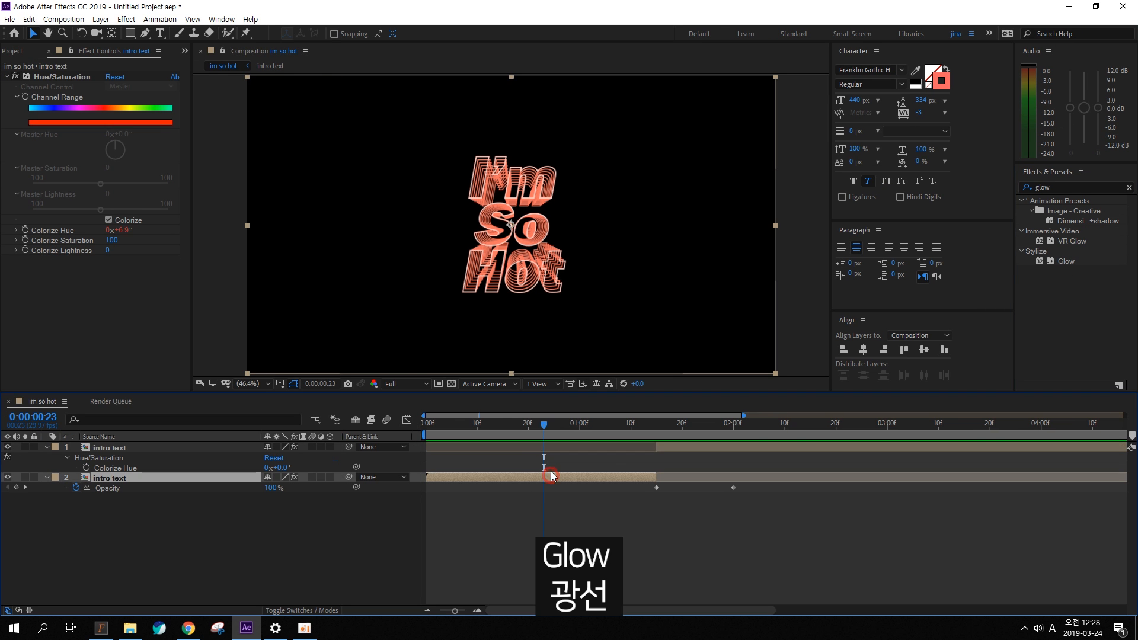
key("Page_Up")
key("Page_Up")
key("Page_Up")
key("Page_Up")
left_click_drag(1065, 261, 560, 479)
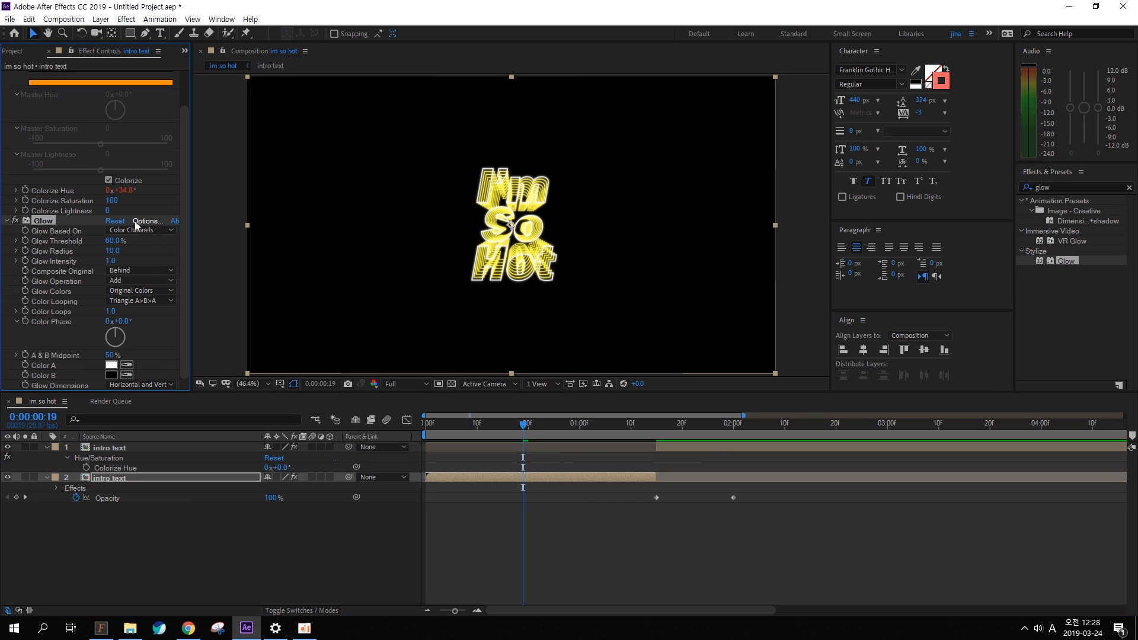
- Try a Glow Radius of 147 on the first intro text part, undo it, and test the Glow Intensity
scroll(77, 158, "up", 2)
scroll(67, 218, "down", 2)
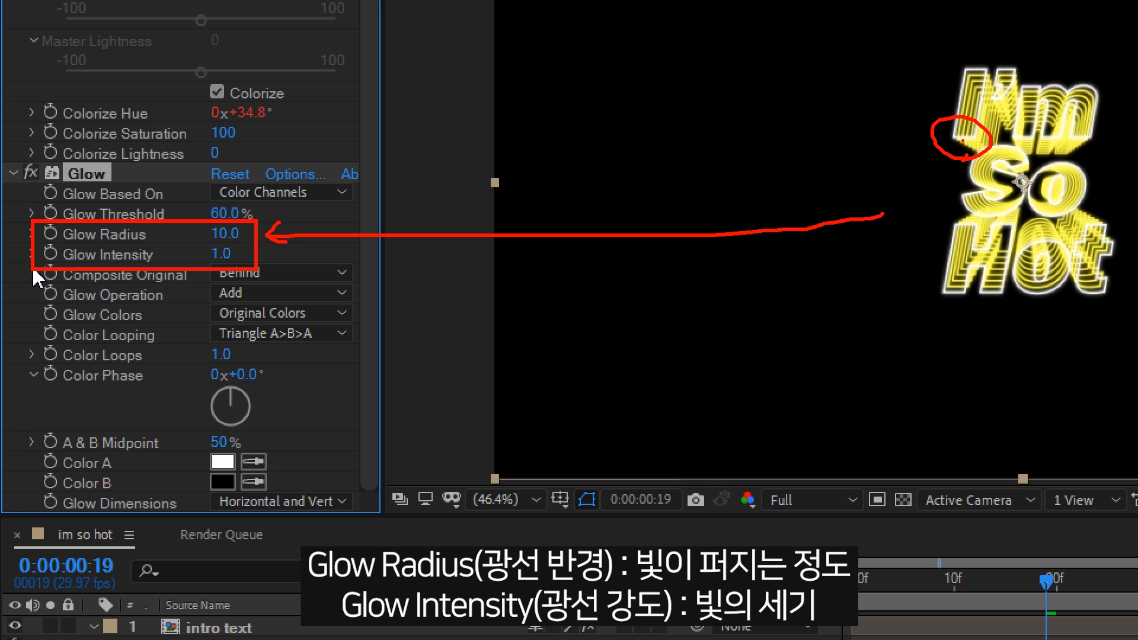
mouse_move(224, 233)
left_mouse_down()
mouse_move(415, 229)
mouse_move(405, 227)
left_mouse_up()
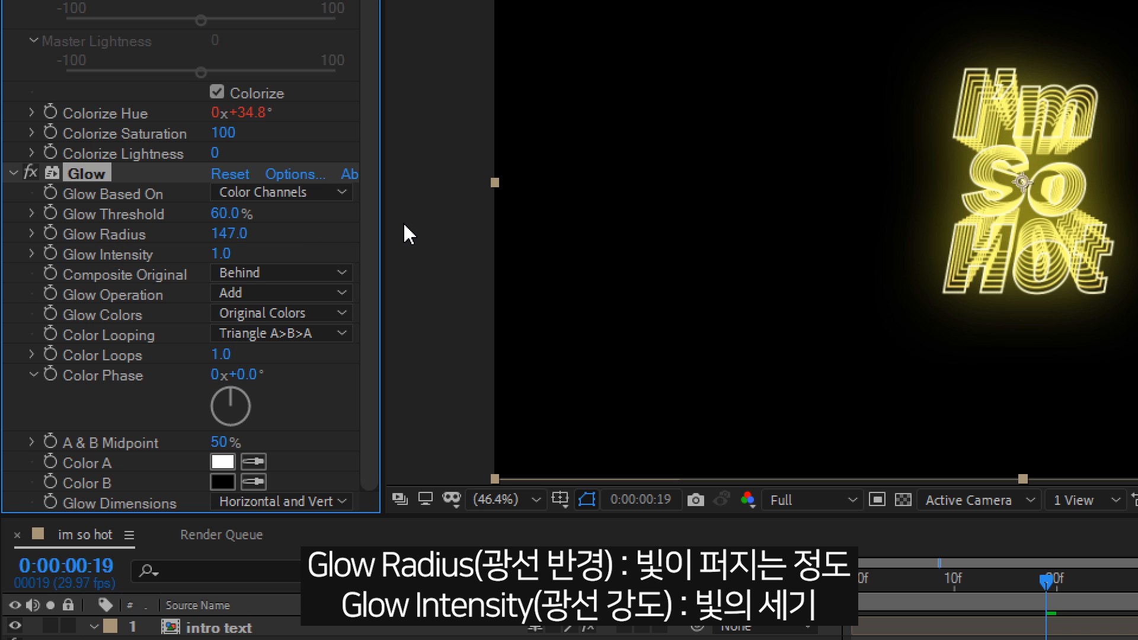
key("ctrl+z")
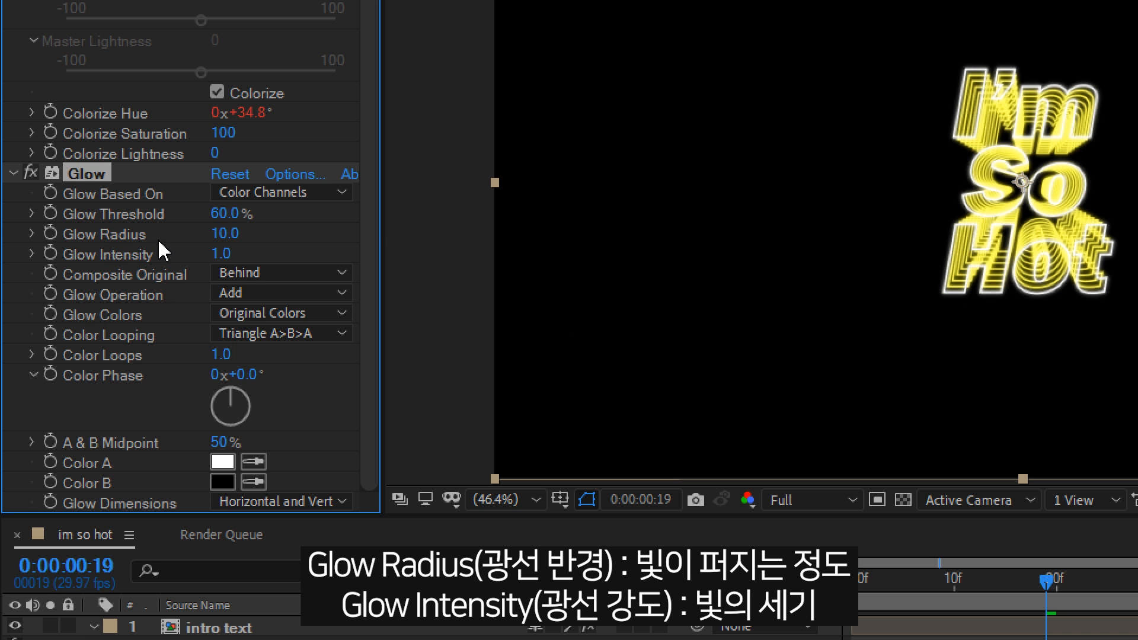
left_click_drag(223, 255, 224, 254)
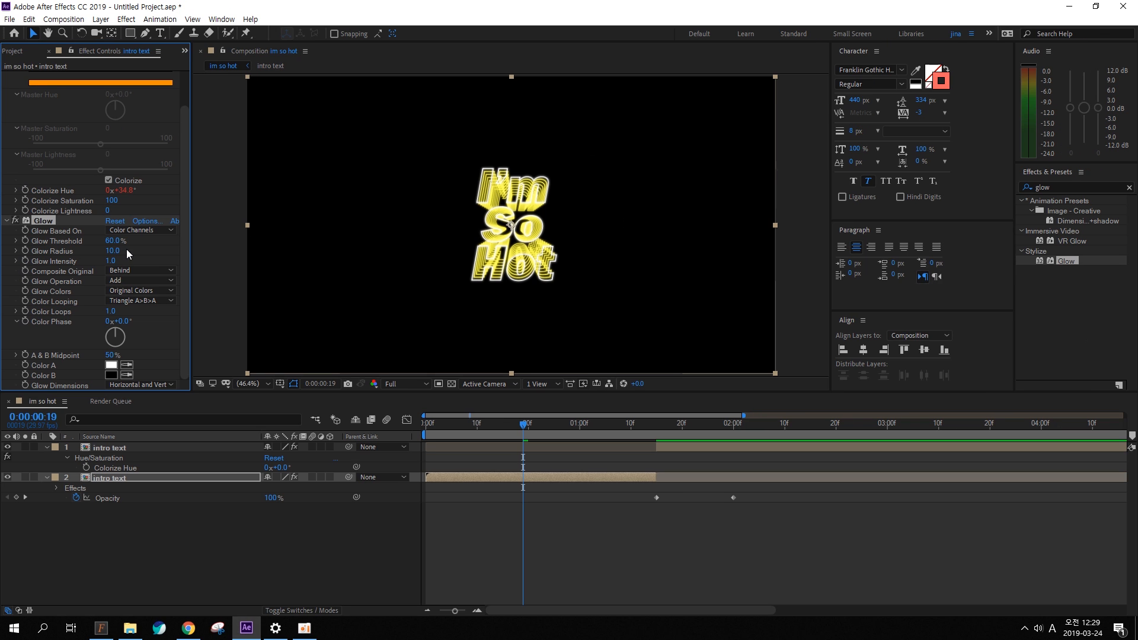
- Set the Glow Intensity of the first intro text part to 0.6, checking it on several frames
left_click_drag(114, 252, 110, 252)
left_click_drag(523, 424, 595, 425)
mouse_move(111, 251)
left_mouse_down()
mouse_move(123, 250)
mouse_move(87, 260)
mouse_move(105, 249)
mouse_move(109, 264)
mouse_move(112, 254)
left_mouse_up()
key("Page_Up")
key("Page_Up")
key("Page_Up")
key("Page_Up")
key("Page_Up")
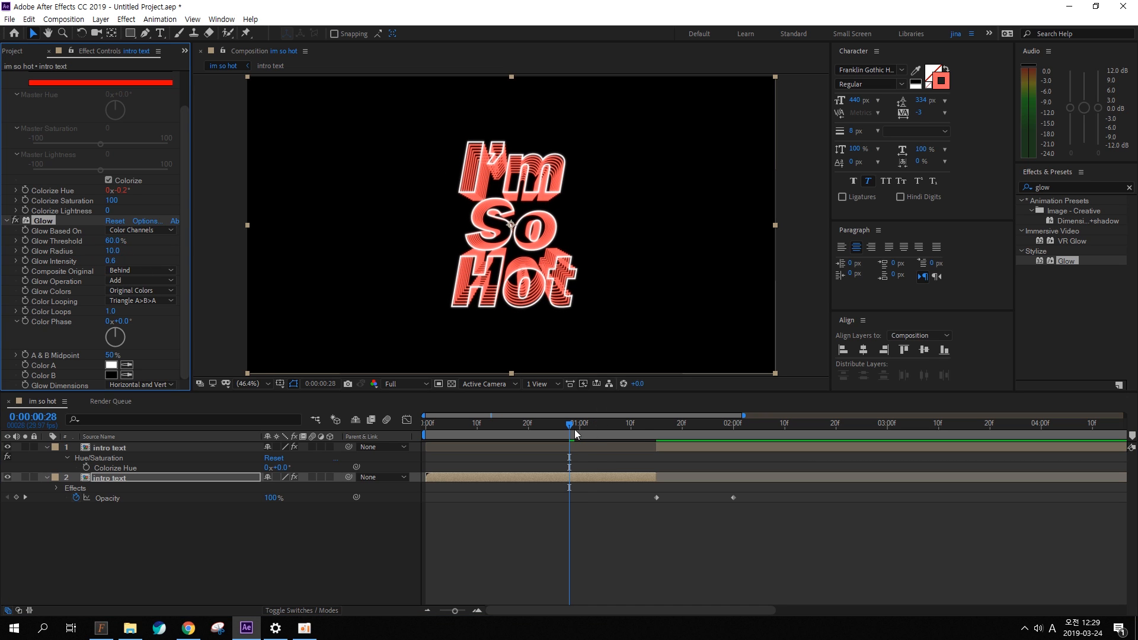
- Scrub through the first intro text part to examine the softened glow
left_click(470, 422)
left_click_drag(635, 422, 513, 423)
left_click_drag(125, 261, 113, 270)
key("Escape")
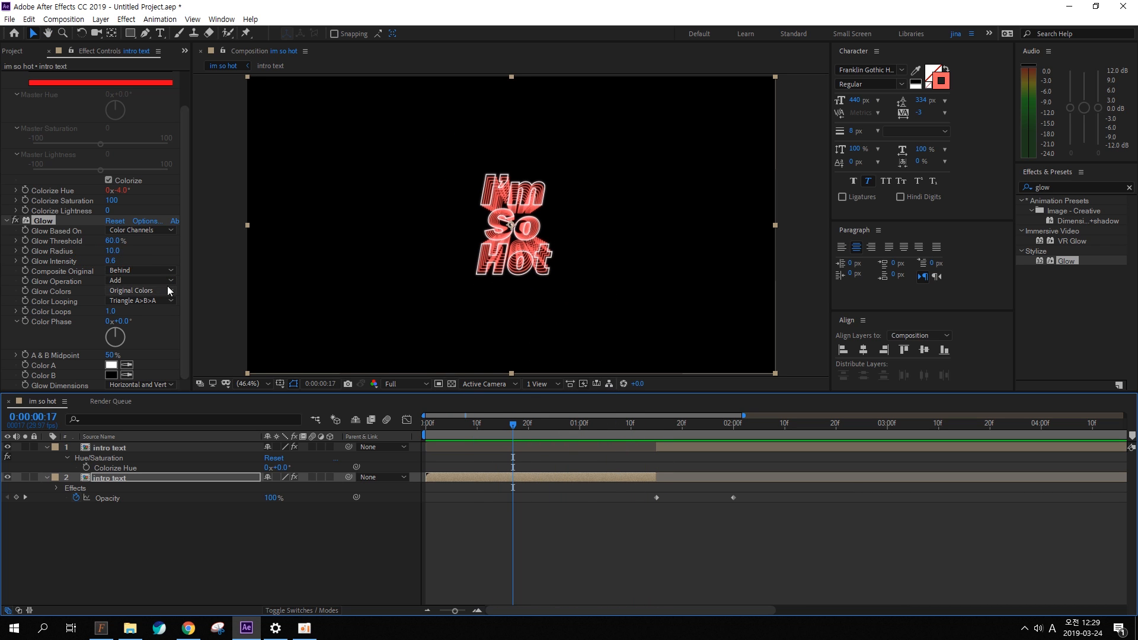
left_click_drag(679, 392, 737, 407)
key("Escape")
- Copy the Glow effect from the first intro text part to the second part, from 0:00:01:15 onward
left_click(46, 220)
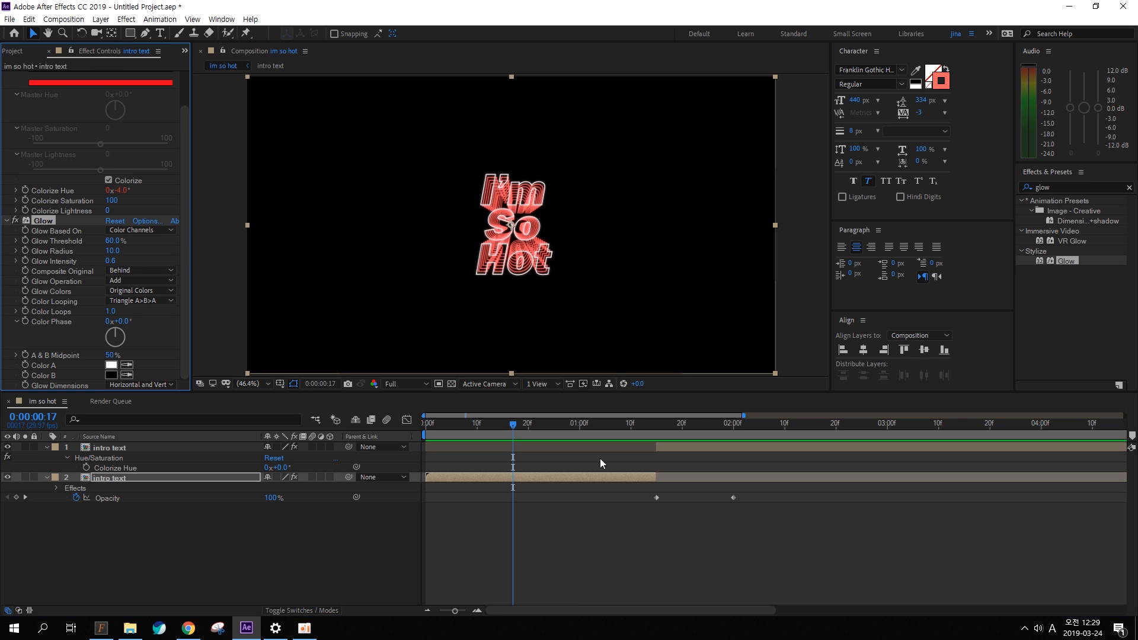
left_click(703, 424)
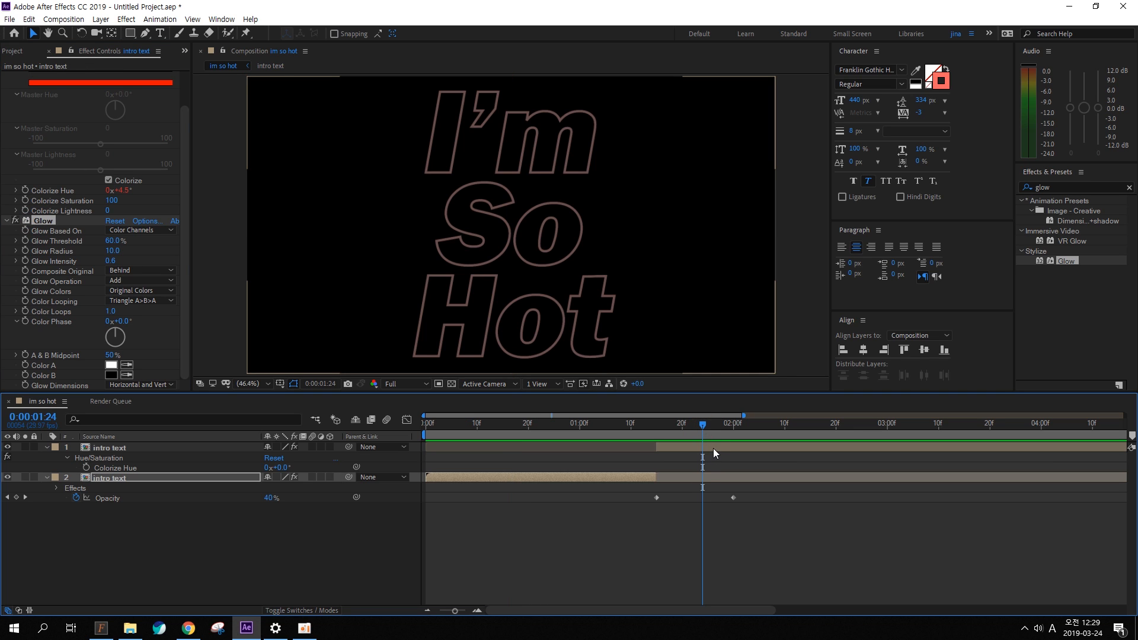
left_click(712, 447)
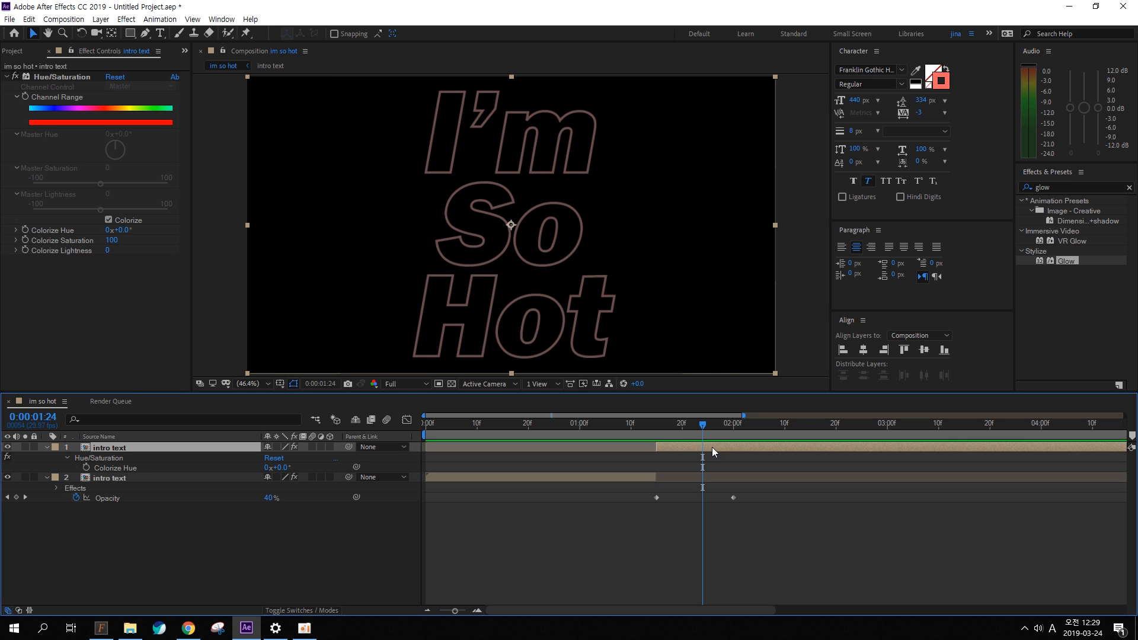
key("ctrl+alt+shift+e")
- Preview the title from 0:00:00:08 and scrub through its fade-out to examine the glow across both parts
left_click_drag(703, 424, 467, 424)
key("space")
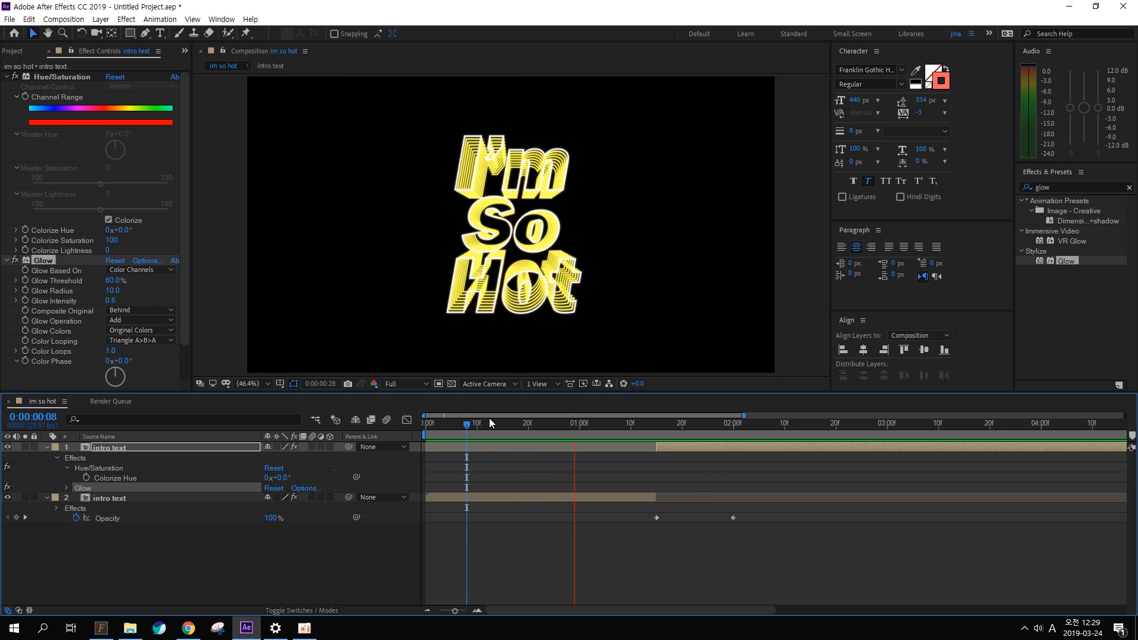
left_click_drag(726, 425, 679, 433)
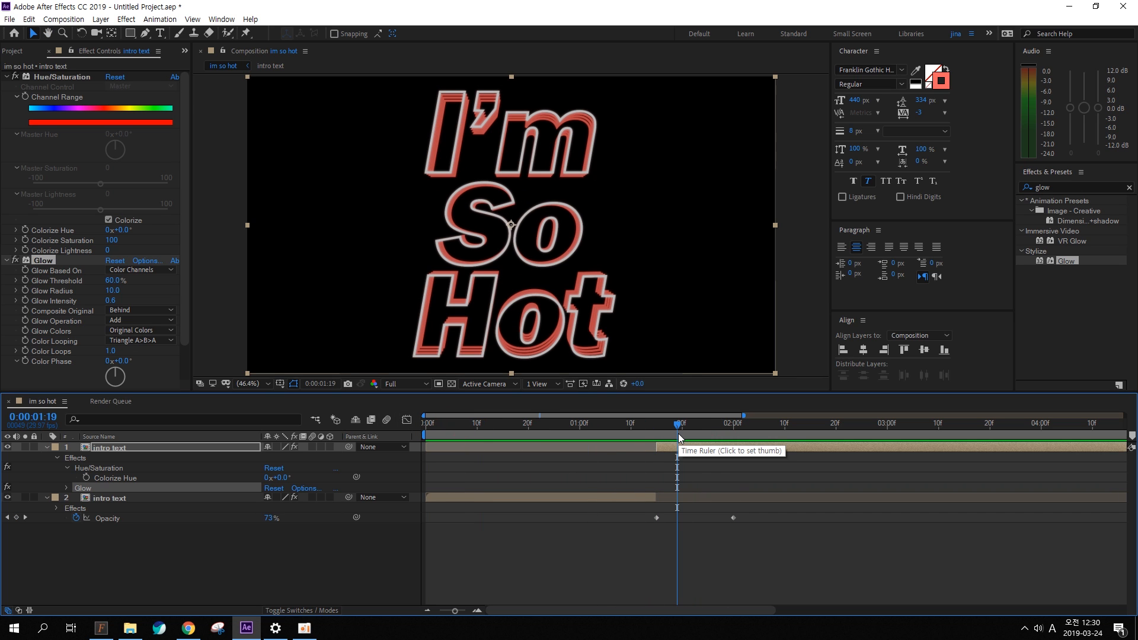
left_click_drag(666, 433, 536, 433)
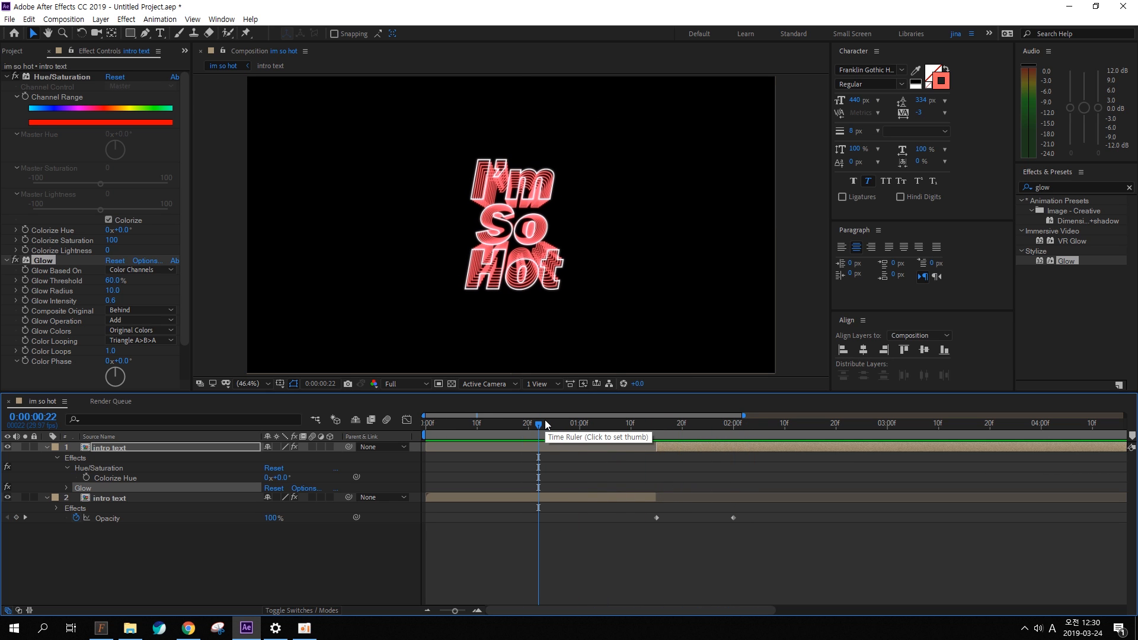